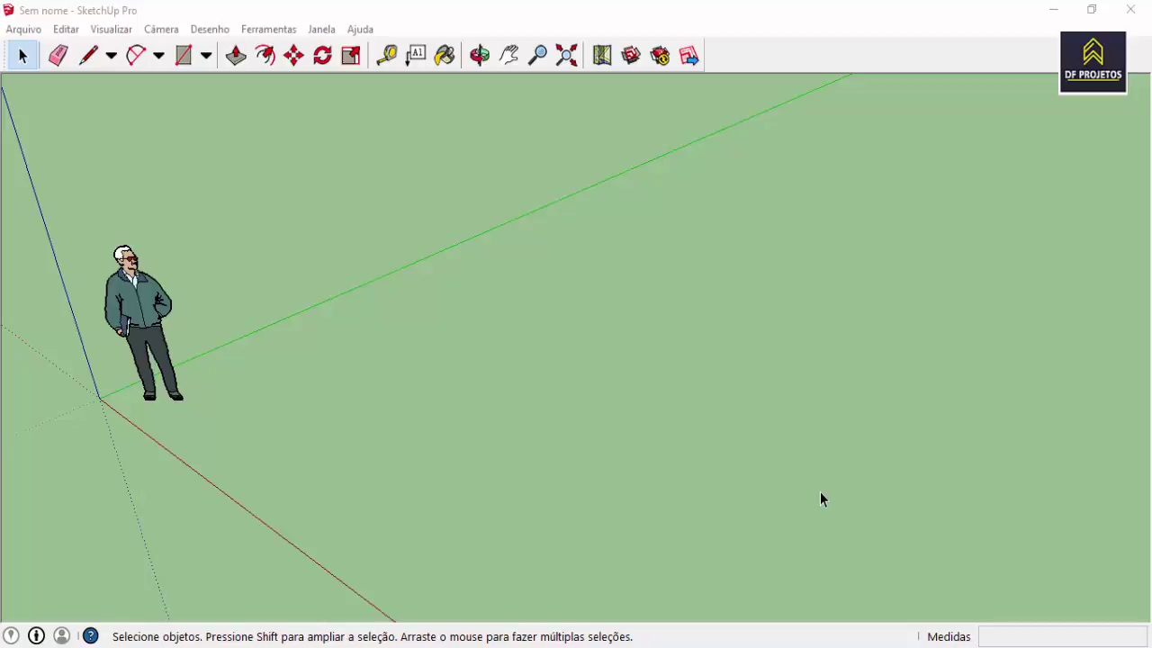
Select the Rectangle tool to start drawing on the empty ground plane
click(183, 55)
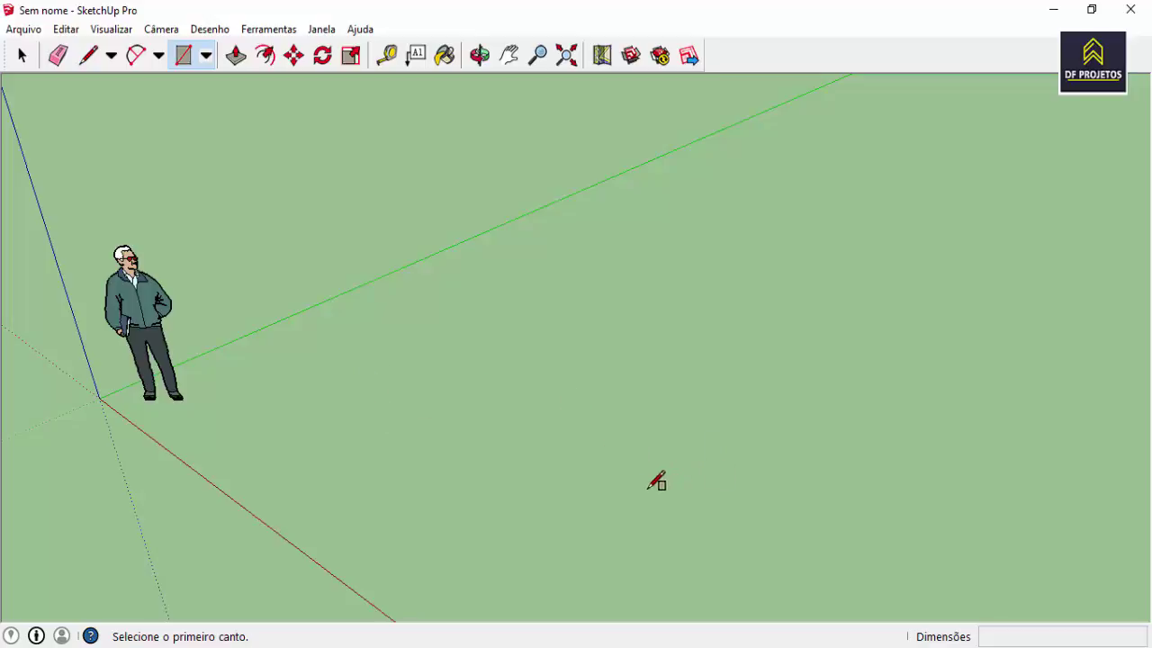
Draw a 3 × 60 cm rectangle on the ground and zoom in on it
click(286, 401)
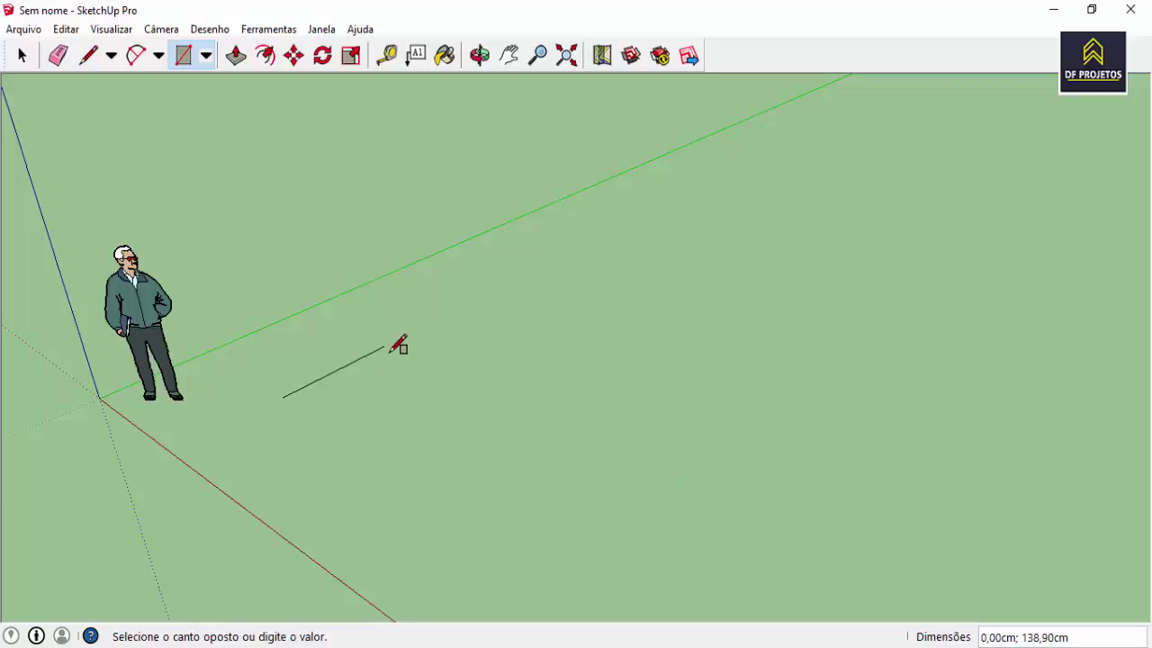
scroll(399, 345, up, 2)
scroll(399, 345, up, 2)
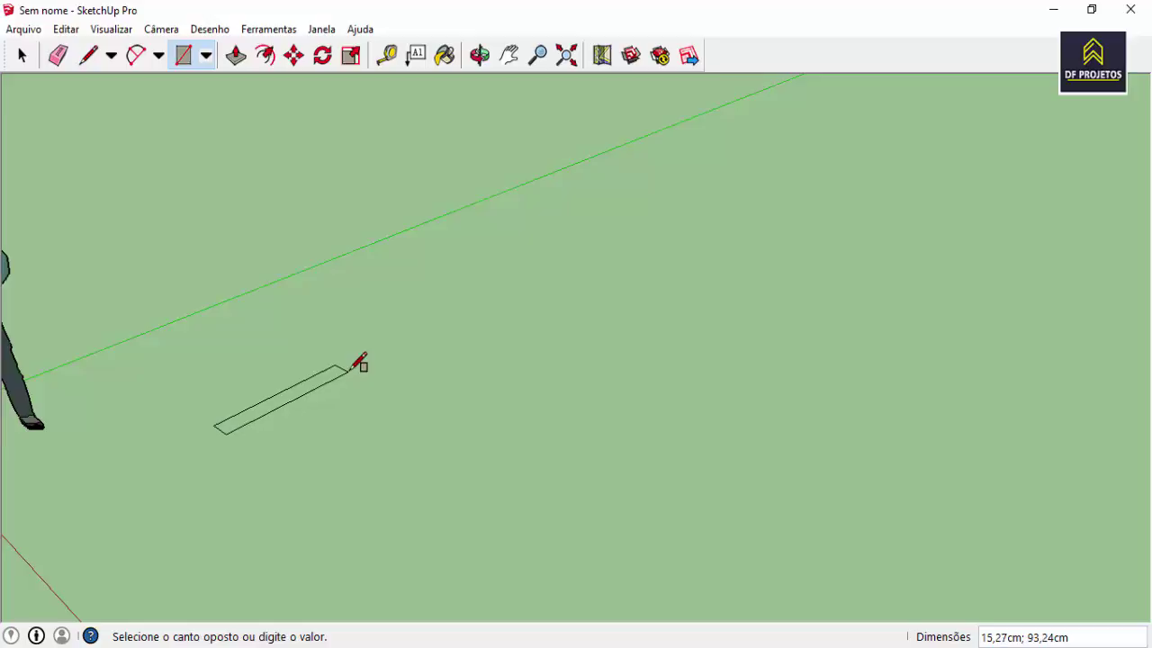
text(3)
text(0)
key(Return)
scroll(224, 388, up, 2)
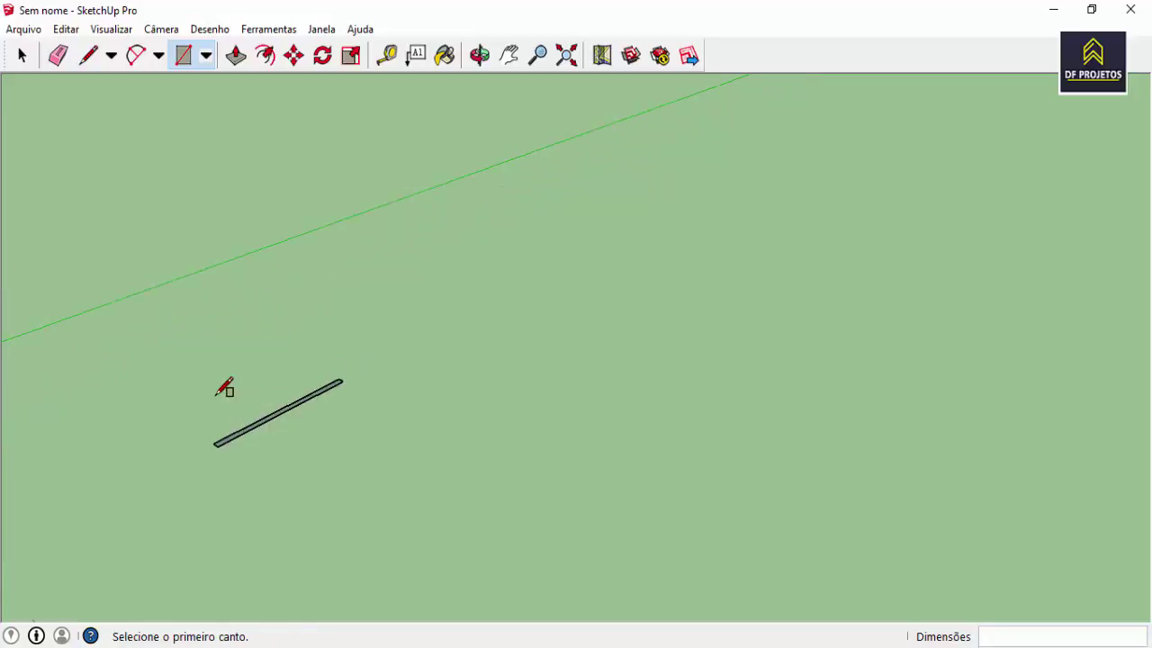
scroll(244, 424, up, 3)
scroll(244, 424, up, 1)
Push/pull the 3 × 60 cm strip up 70 cm into an upright leg panel
click(23, 55)
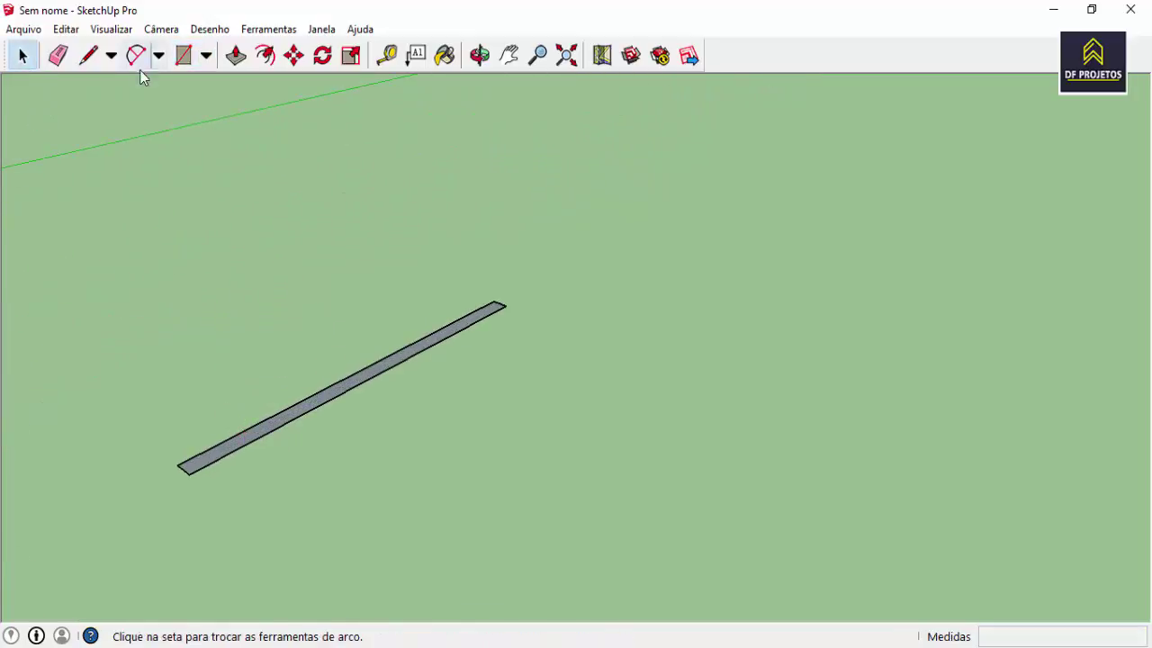
click(235, 56)
scroll(346, 288, down, 2)
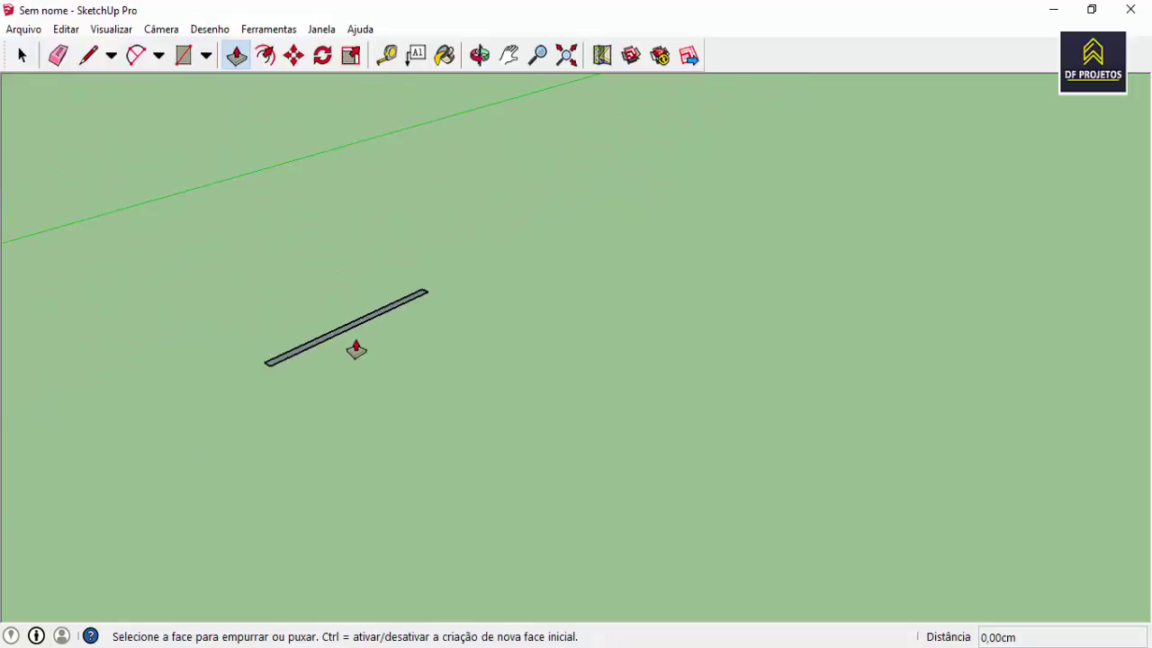
click(357, 327)
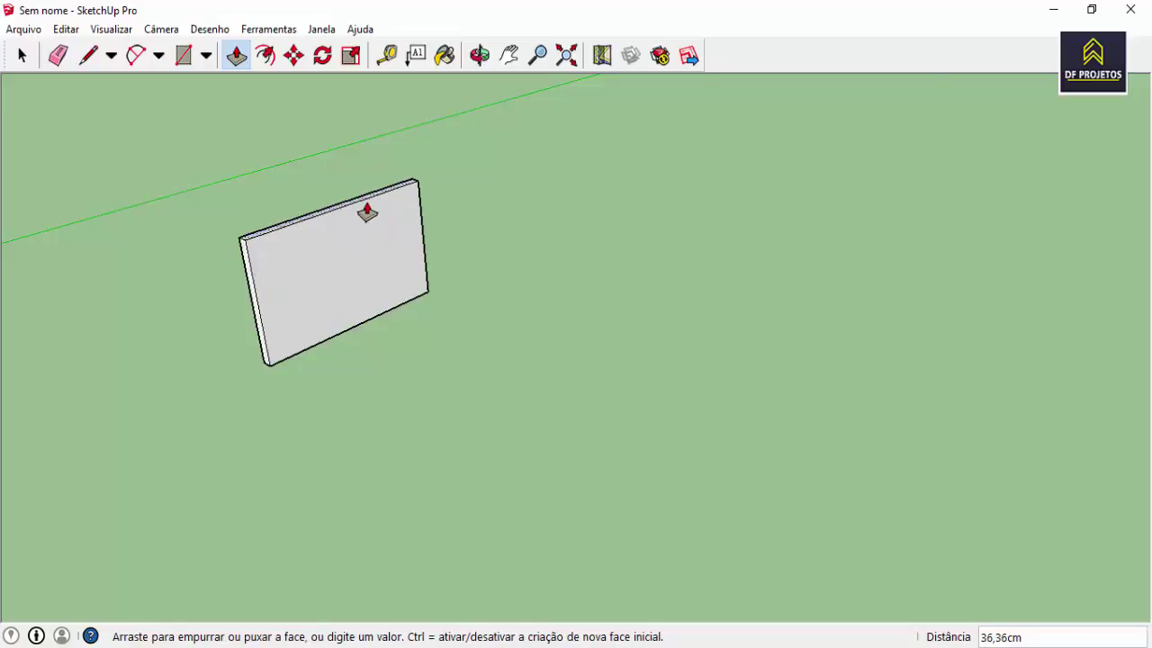
key(Return)
scroll(388, 314, down, 2)
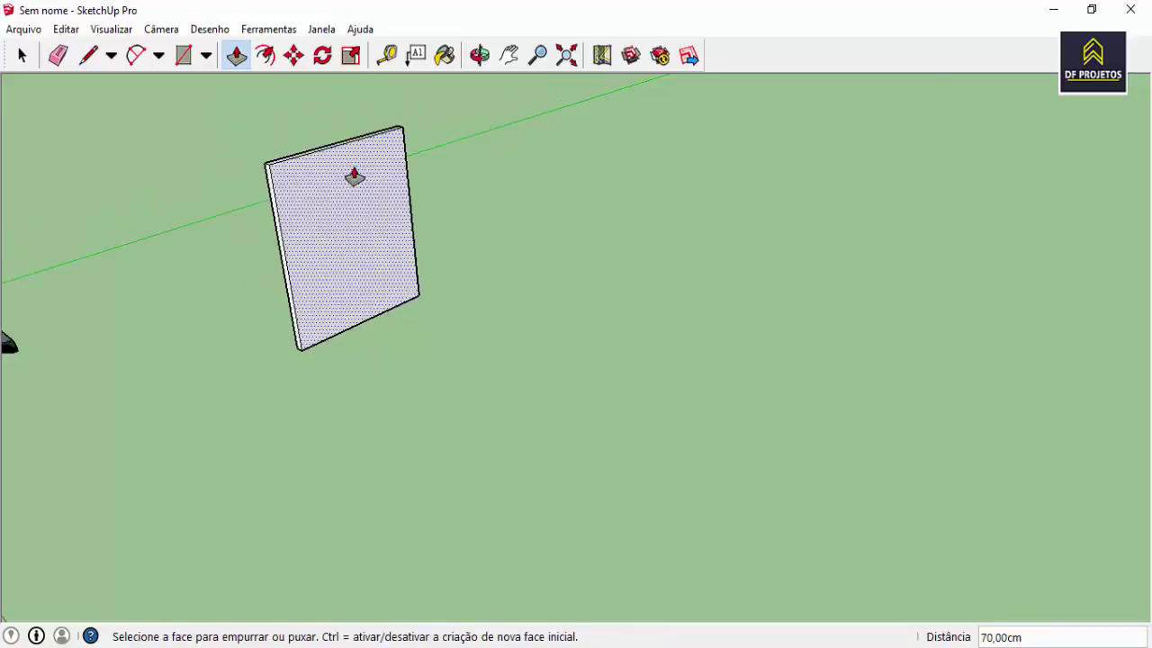
scroll(237, 129, up, 3)
click(24, 55)
scroll(279, 100, up, 2)
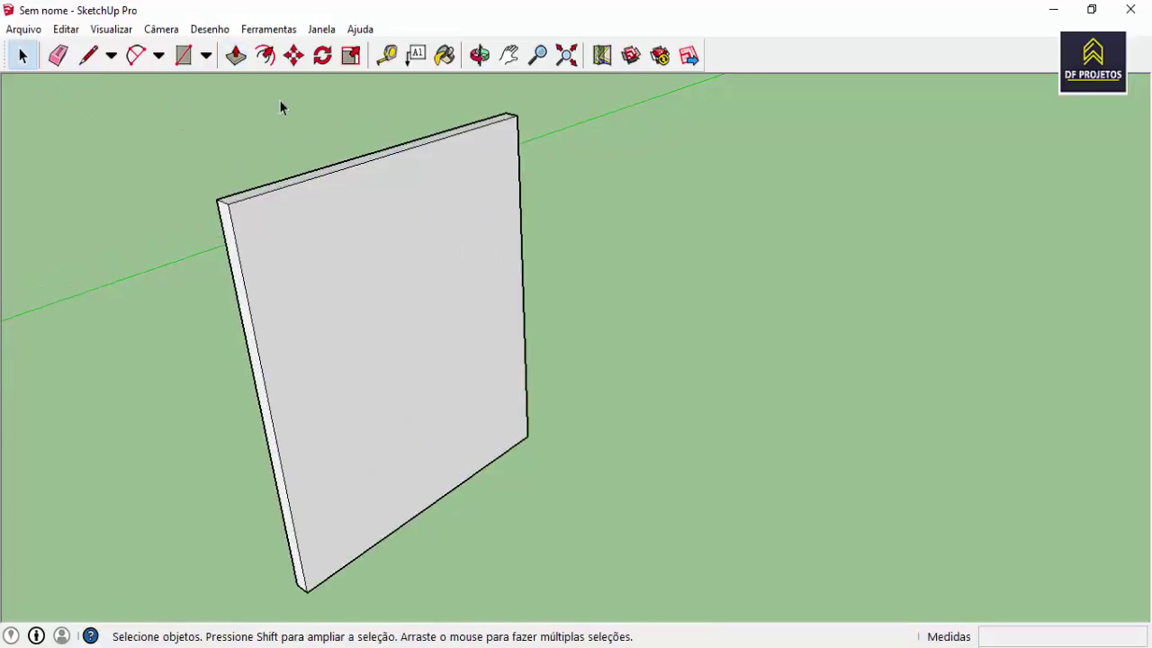
scroll(306, 95, up, 2)
click(387, 56)
Place a guide 4 cm below the panel's top edge and draw a line along it
click(409, 185)
text(4)
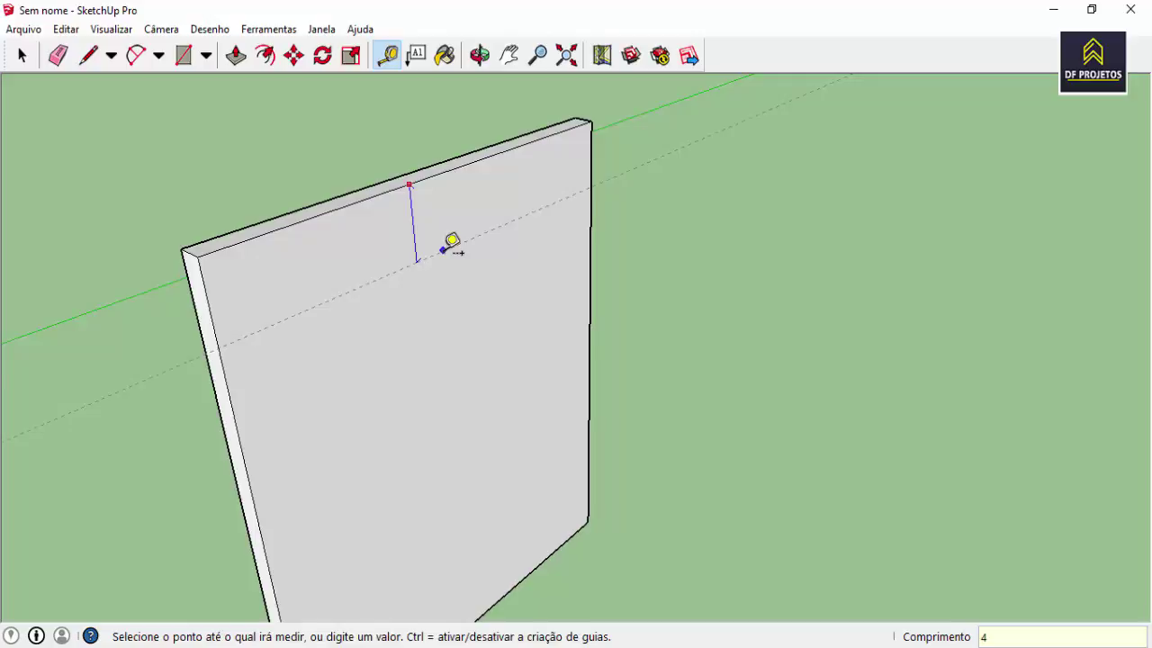
key(Return)
scroll(205, 230, down, 3)
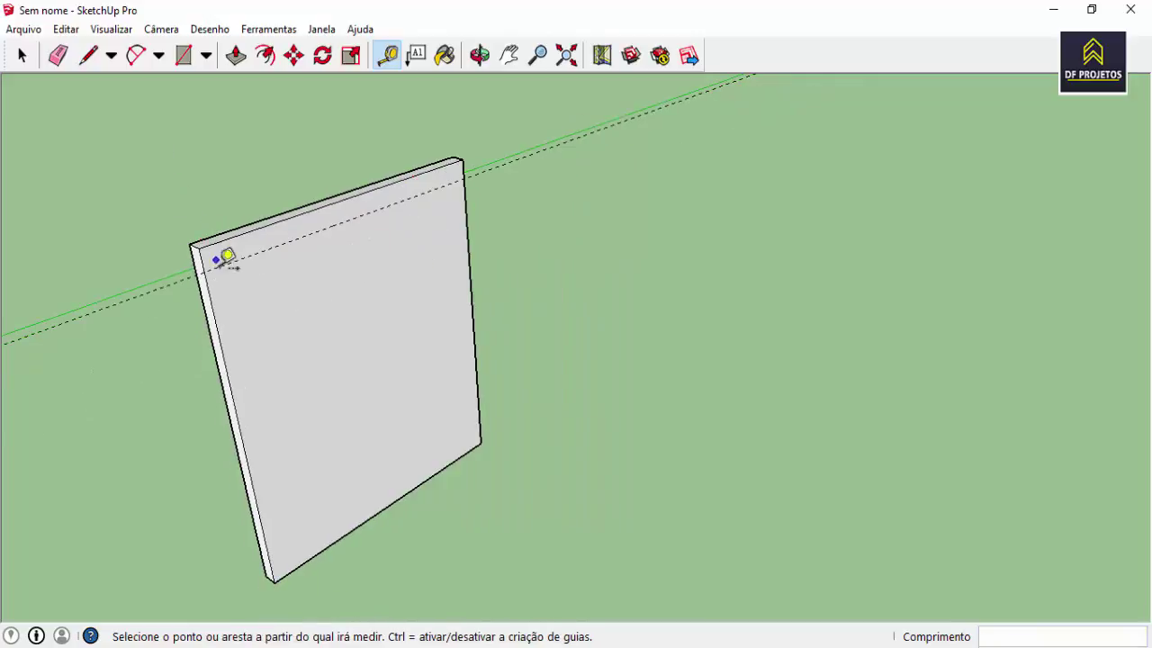
click(89, 55)
click(204, 271)
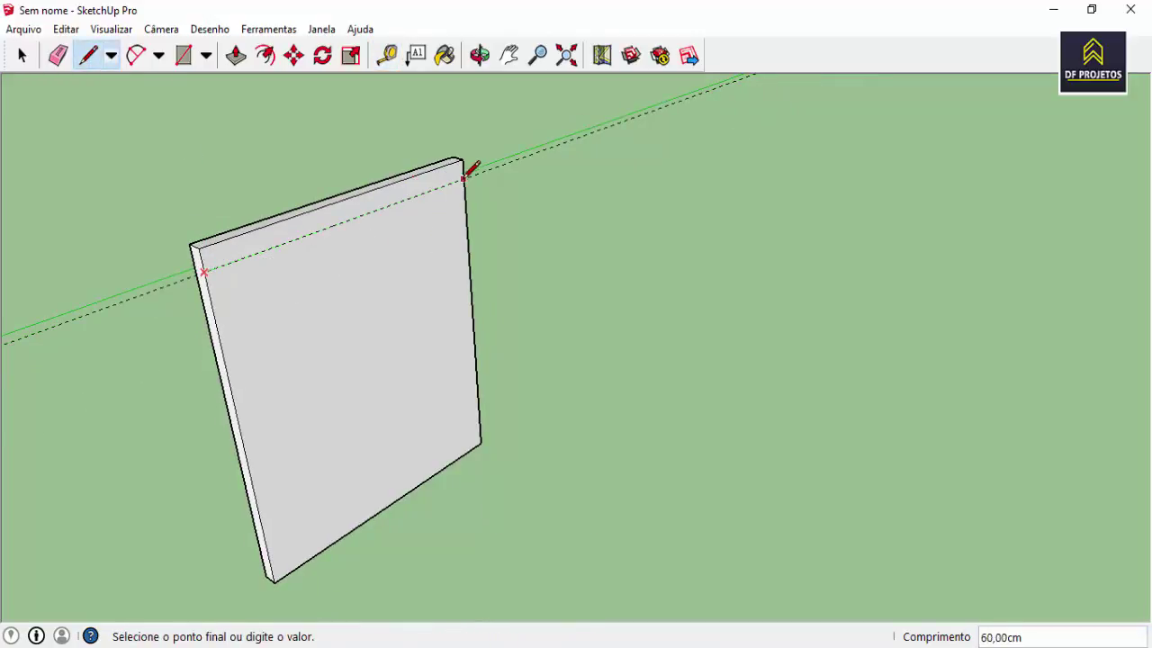
click(463, 178)
click(21, 54)
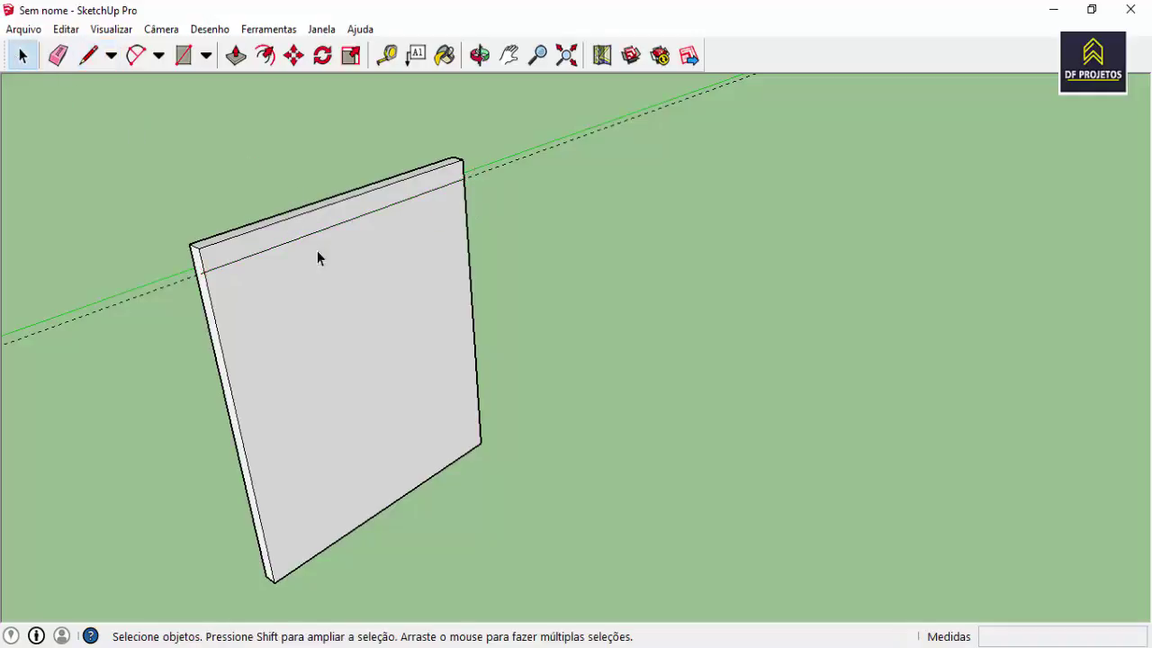
scroll(306, 260, up, 1)
scroll(288, 243, up, 1)
scroll(277, 232, down, 2)
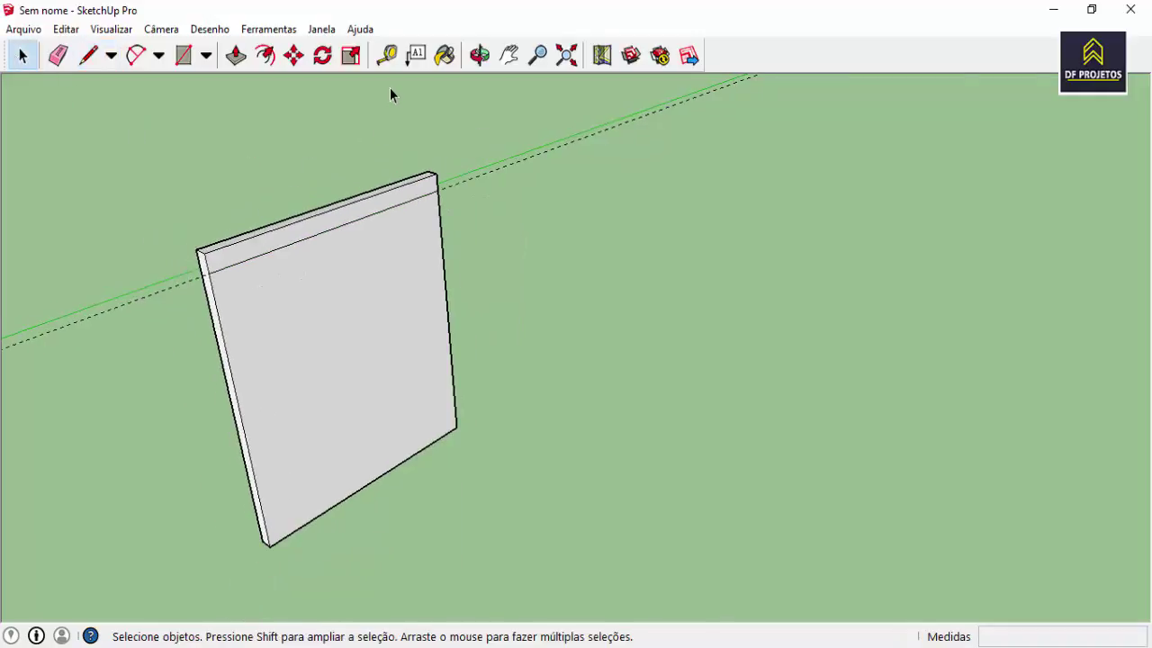
Start a measurement from the panel's bottom corner, then cancel it
click(386, 55)
click(268, 545)
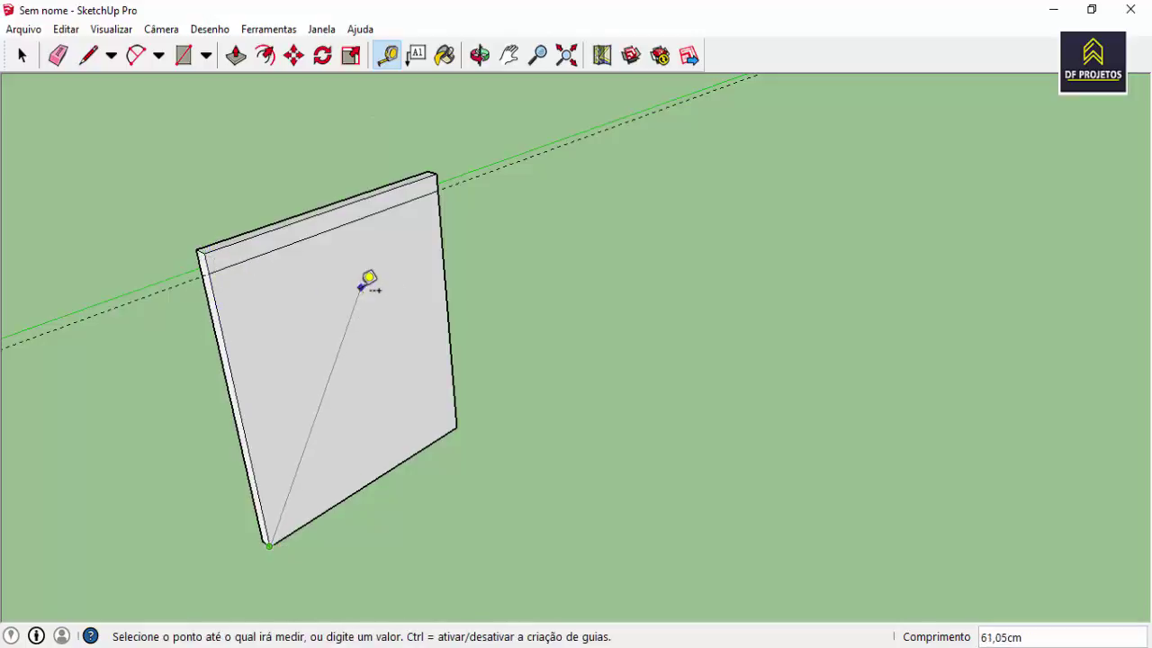
key(Escape)
click(235, 55)
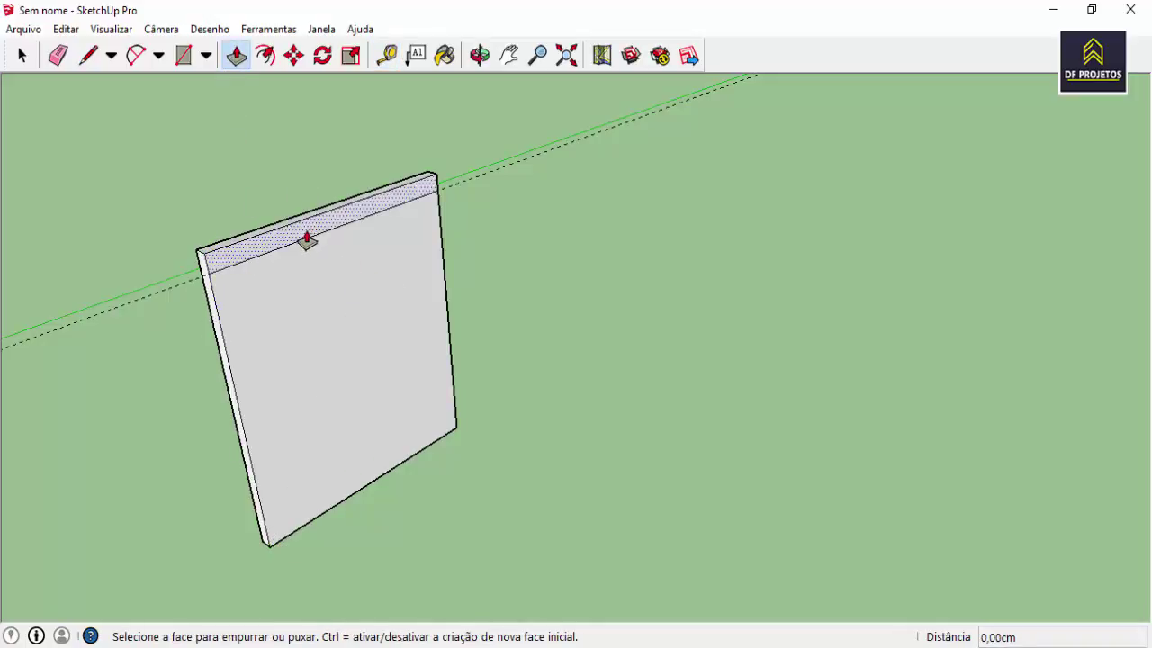
Pull the 4 cm top band out 150 cm into the tabletop, then view it from below
click(306, 241)
scroll(450, 328, down, 1)
text(15)
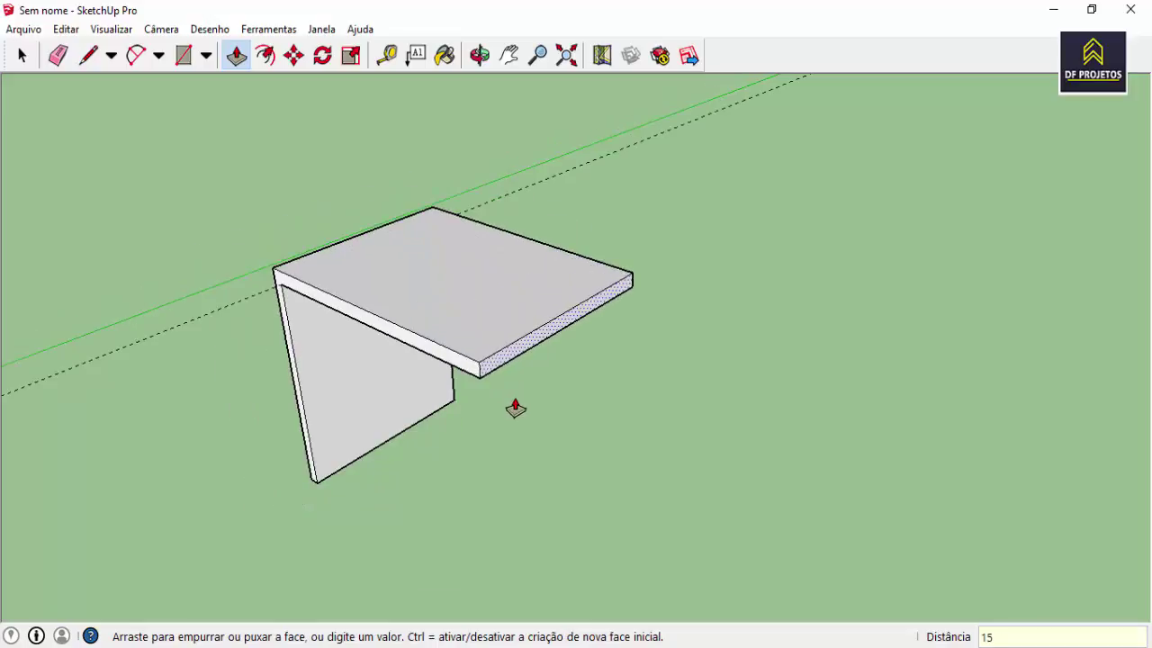
text(0)
key(Return)
scroll(573, 471, down, 1)
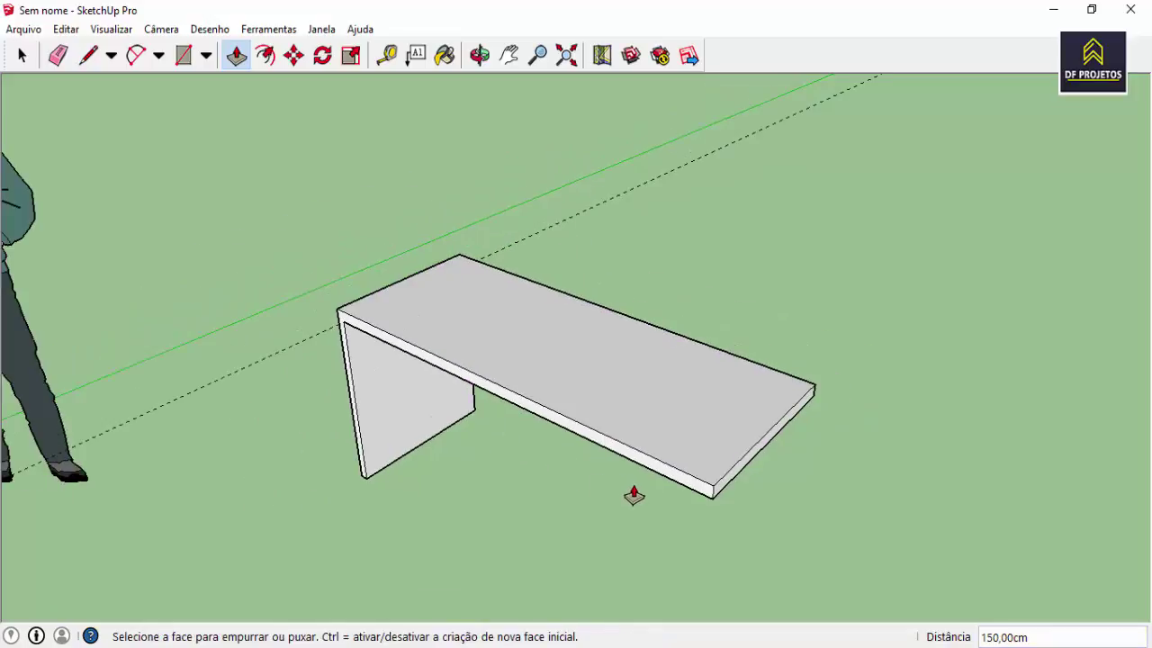
middle_drag(648, 507, 720, 266)
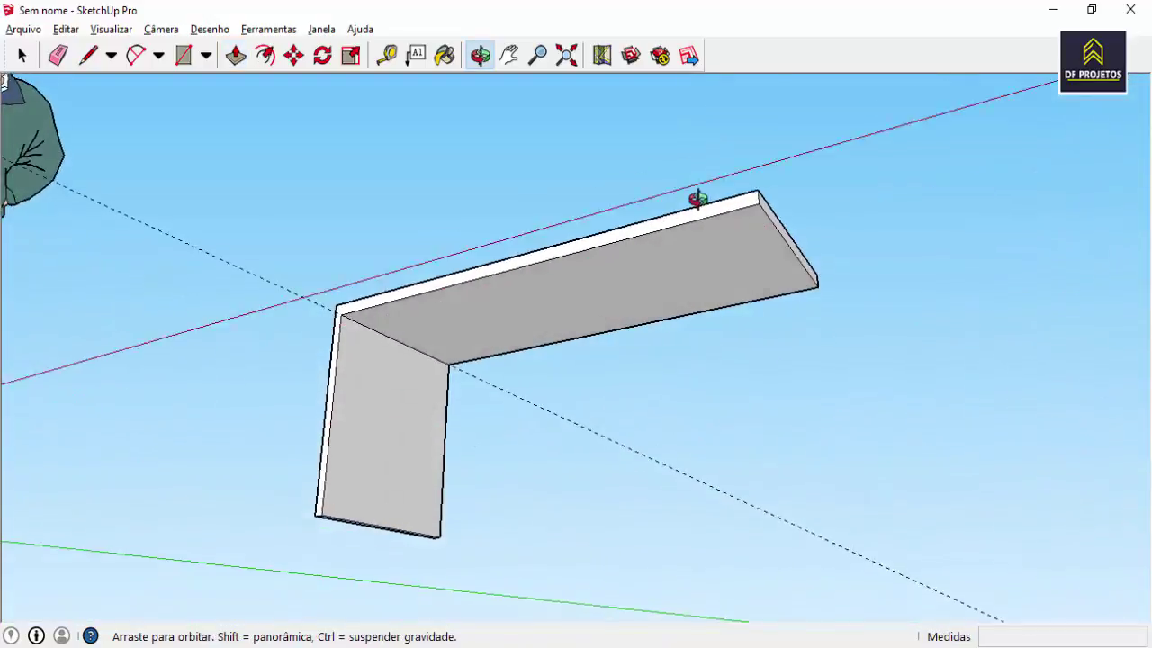
scroll(720, 270, up, 2)
scroll(714, 297, up, 2)
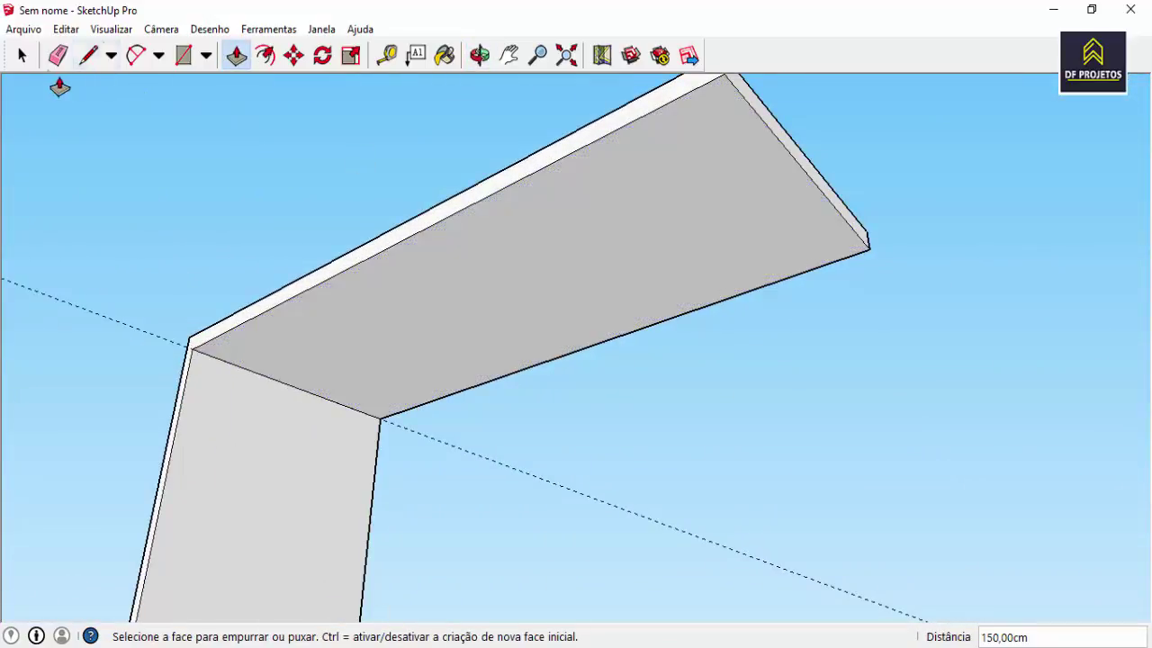
click(22, 56)
Orbit to a side view and measure from the leg's edge to its inner face
click(23, 56)
scroll(265, 352, up, 1)
middle_drag(265, 352, 326, 375)
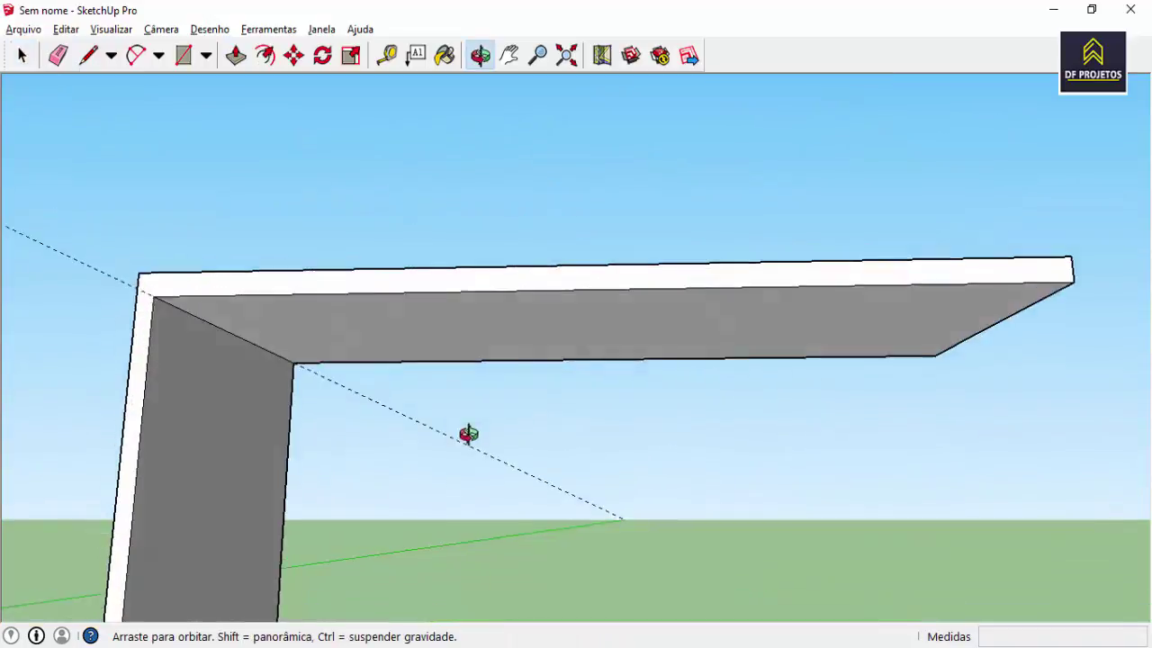
click(387, 55)
click(229, 313)
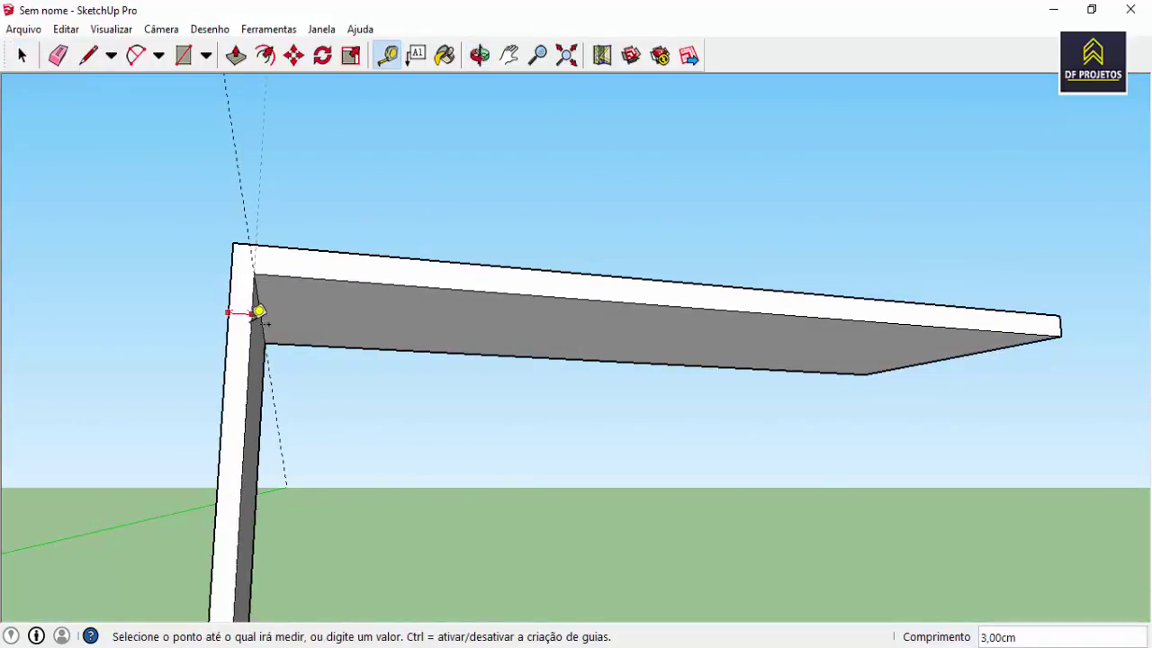
click(200, 290)
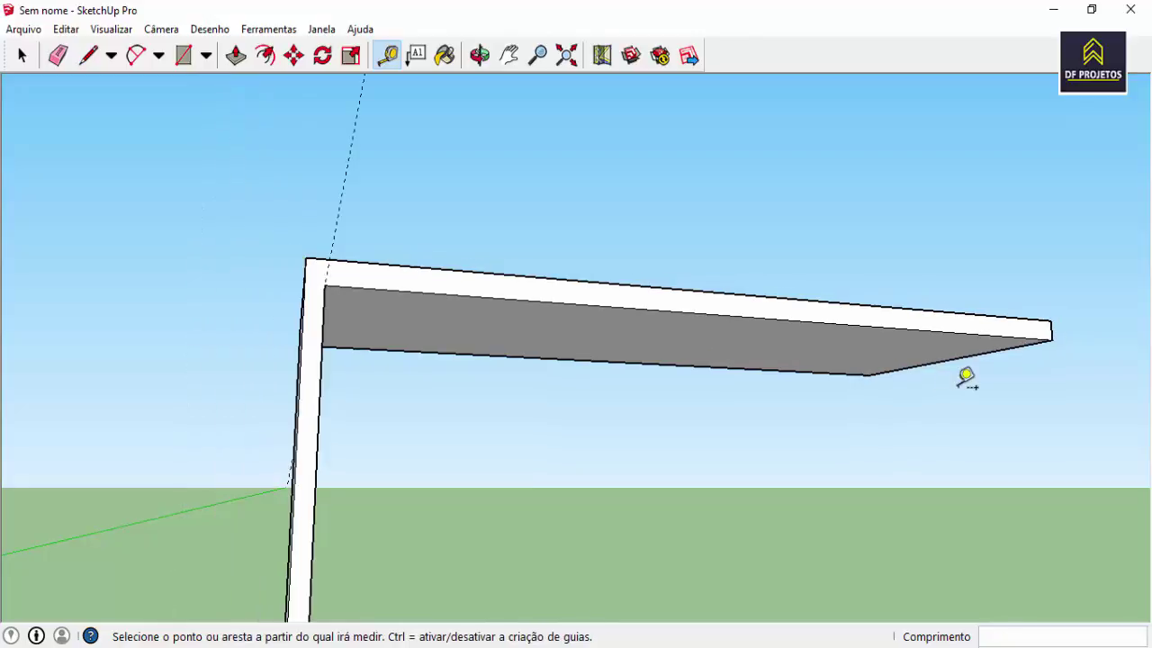
Place a guide 3 cm from the tabletop's far edge and draw a line along it
mouse_move(974, 429)
middle_down()
mouse_move(907, 414)
mouse_move(1046, 257)
middle_up()
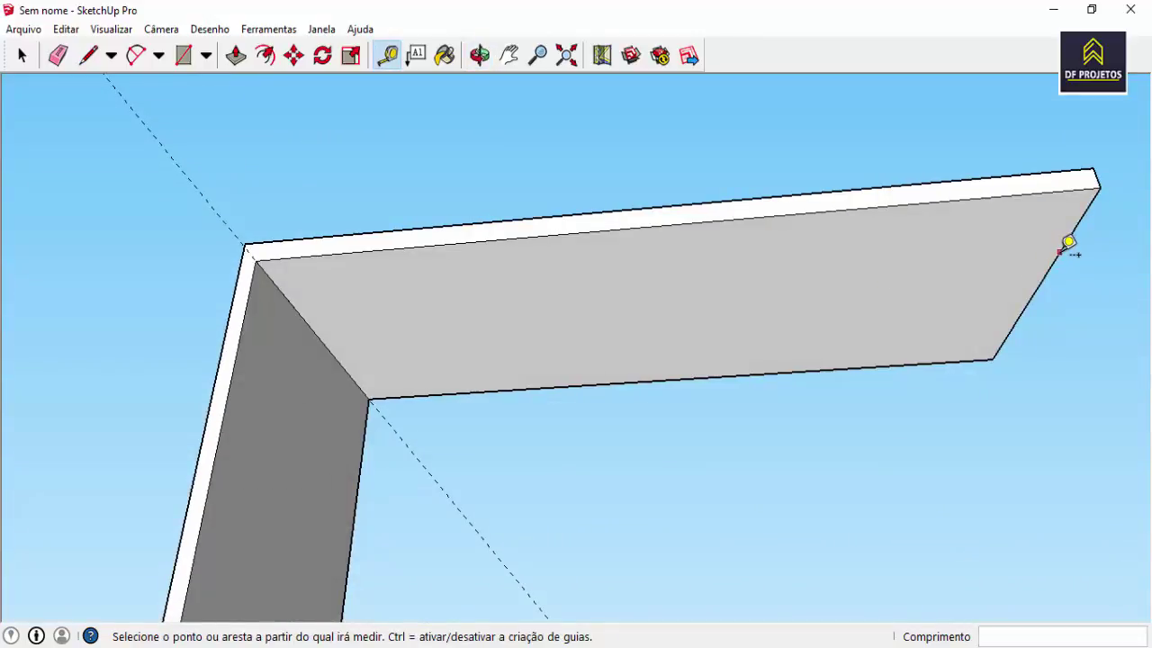
click(1060, 252)
text(3)
key(Return)
click(87, 55)
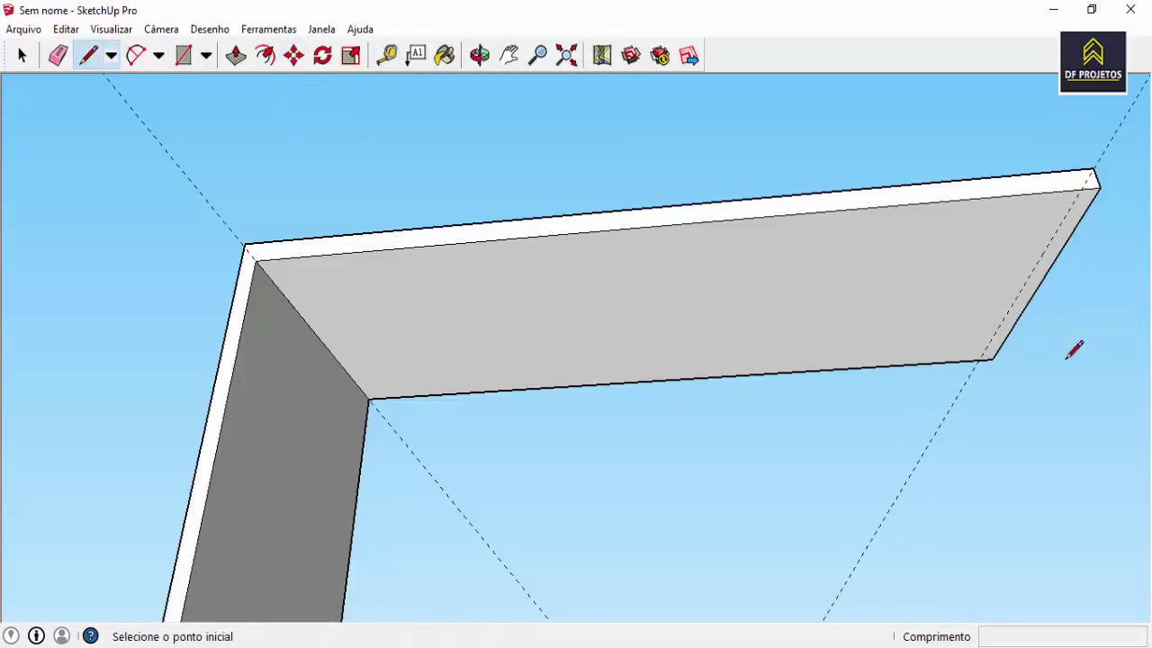
click(1080, 190)
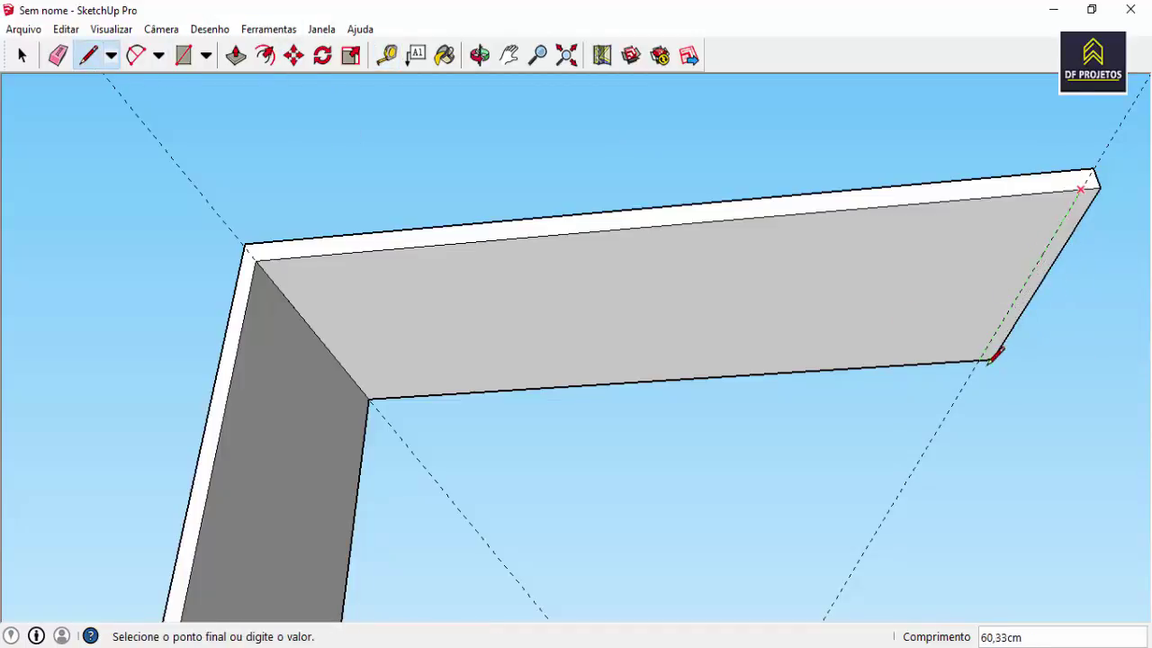
click(986, 358)
scroll(985, 358, down, 3)
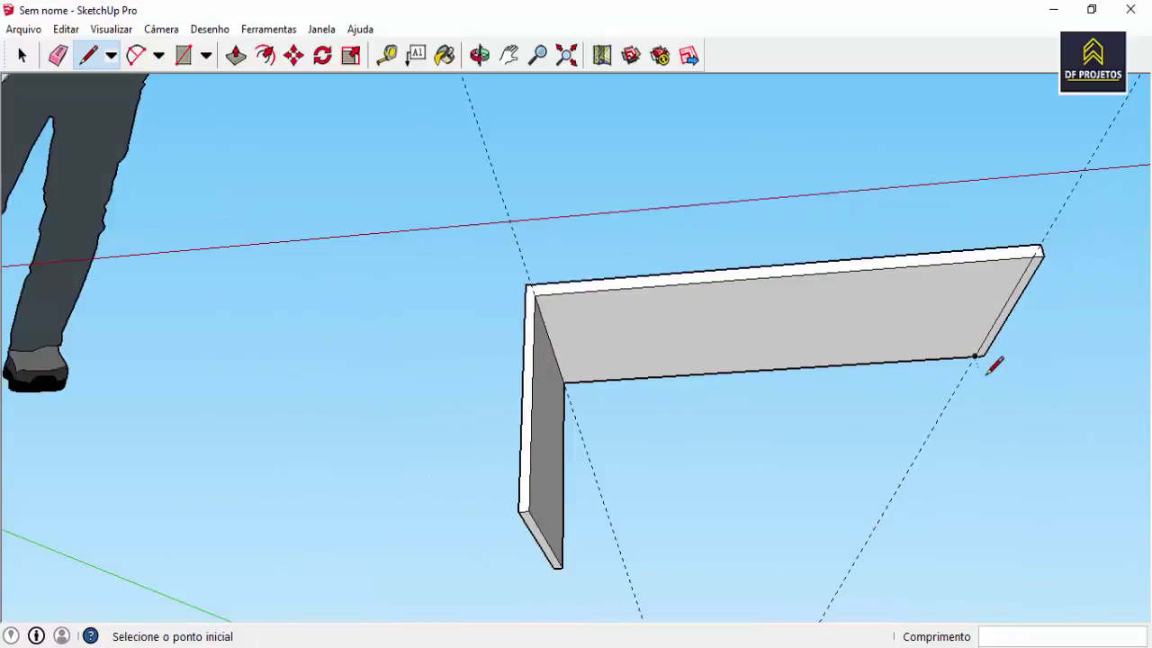
click(236, 56)
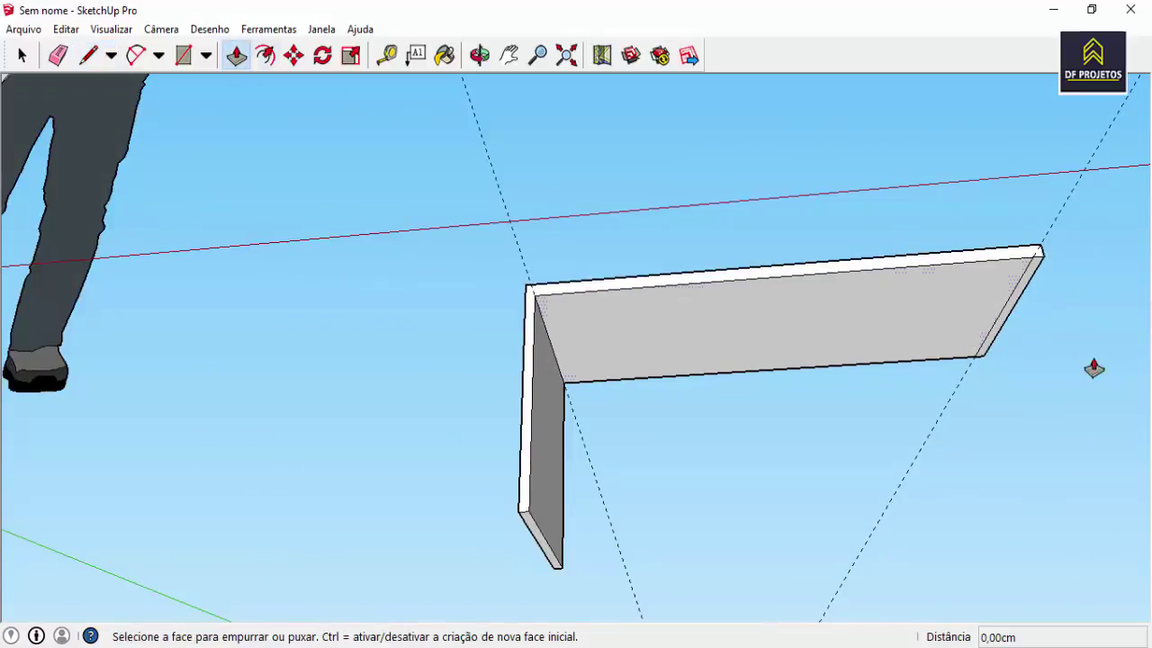
Pull the far-end strip down 66 cm as the second leg, then orbit to a side view
click(1026, 293)
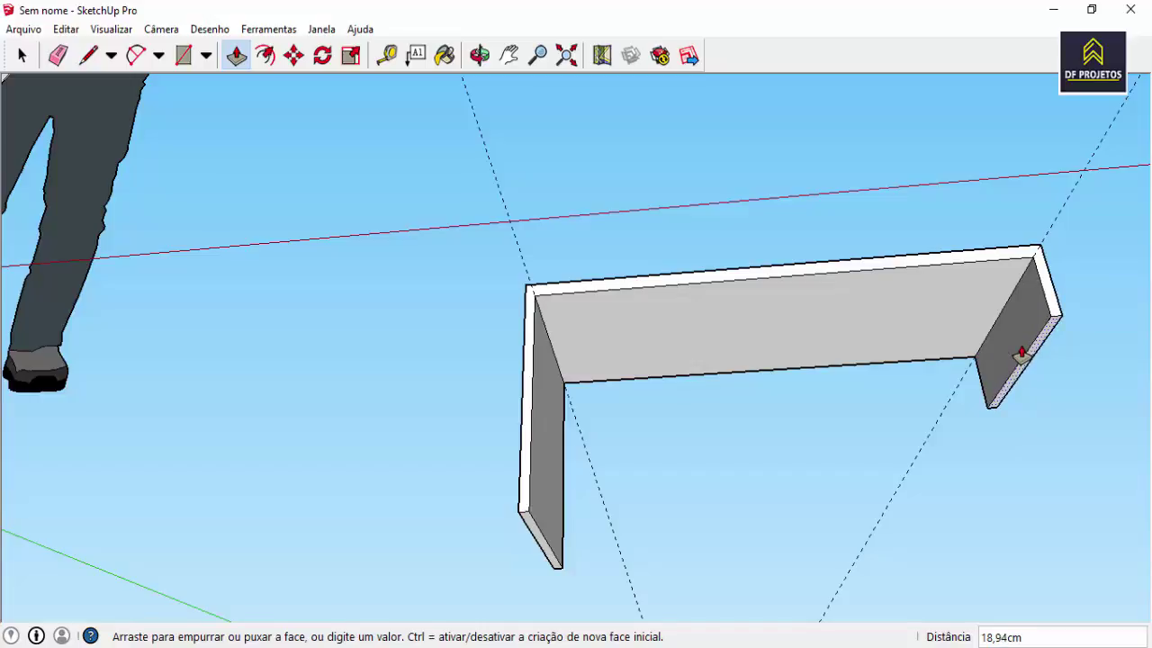
key(Return)
mouse_move(997, 369)
middle_down()
mouse_move(984, 463)
mouse_move(1031, 565)
mouse_move(898, 570)
mouse_move(1000, 514)
mouse_move(741, 390)
middle_up()
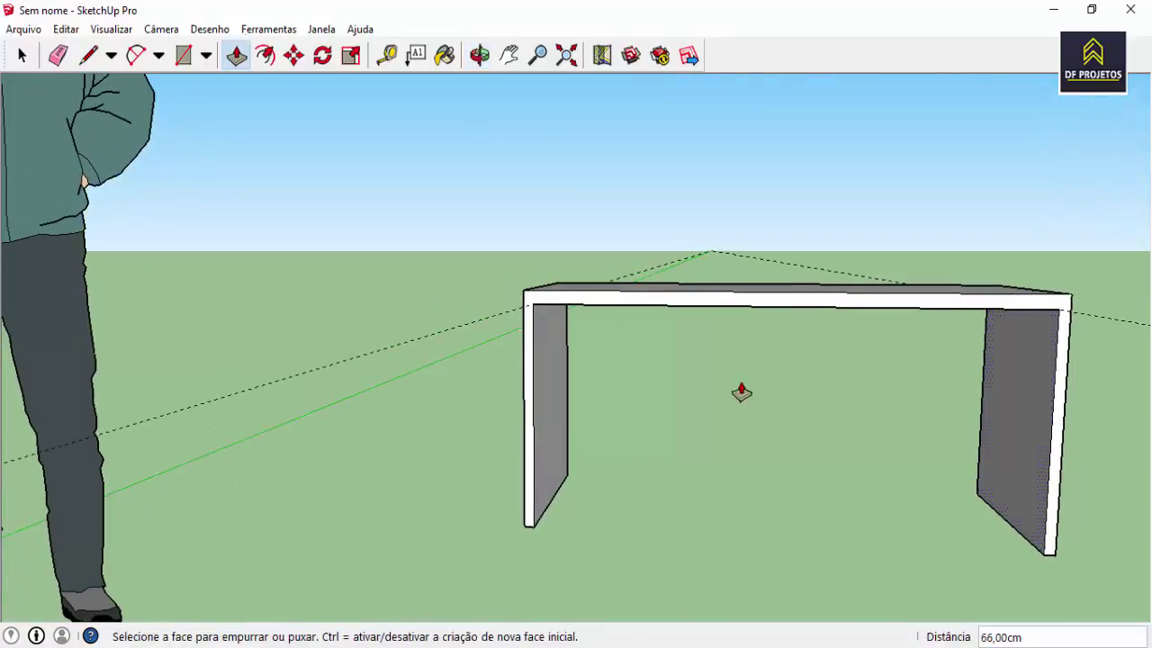
Measure the height from the tabletop's front edge down to the ground, undoing a stray guide
click(386, 55)
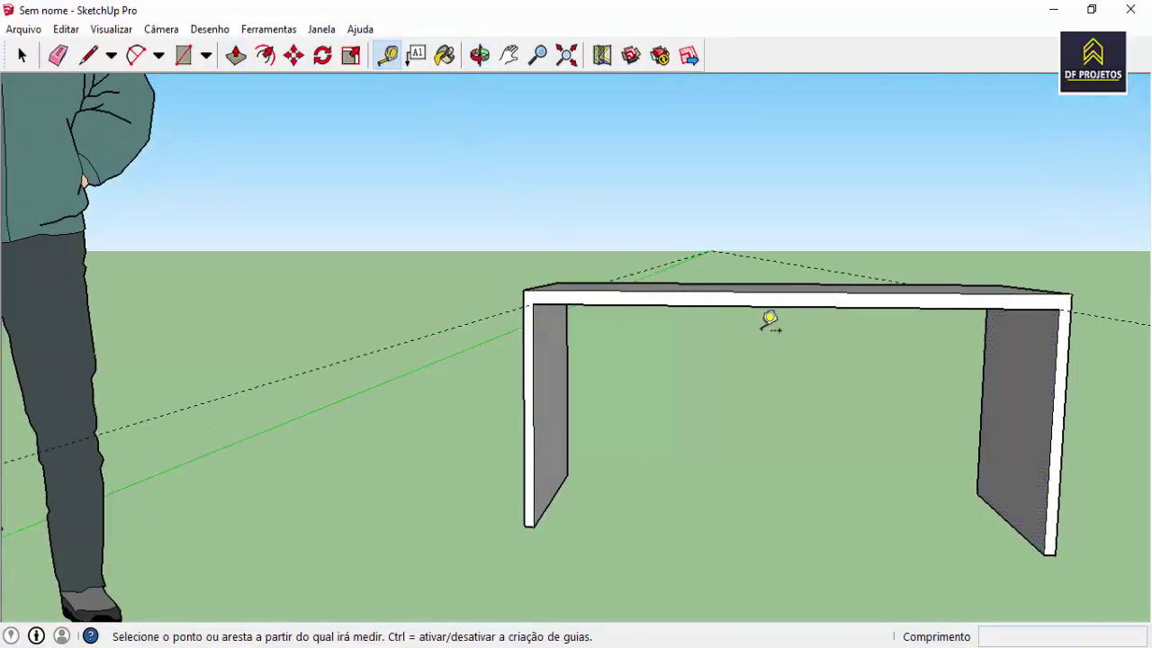
click(776, 297)
click(797, 500)
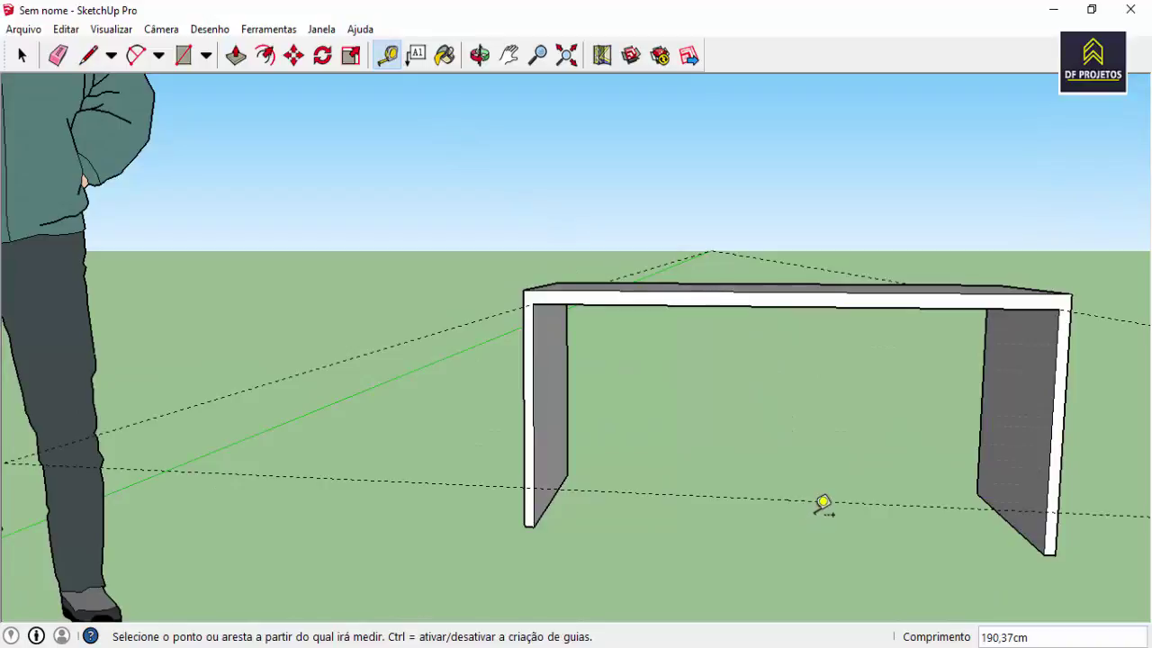
key(ctrl+z)
click(557, 305)
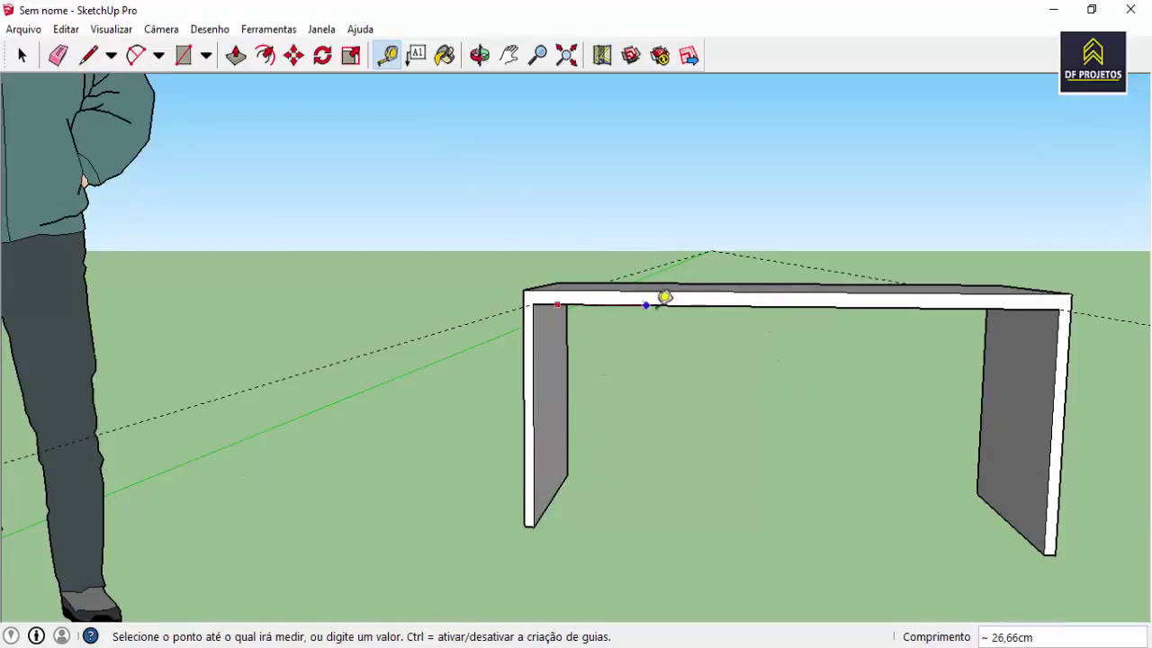
key(Escape)
click(725, 297)
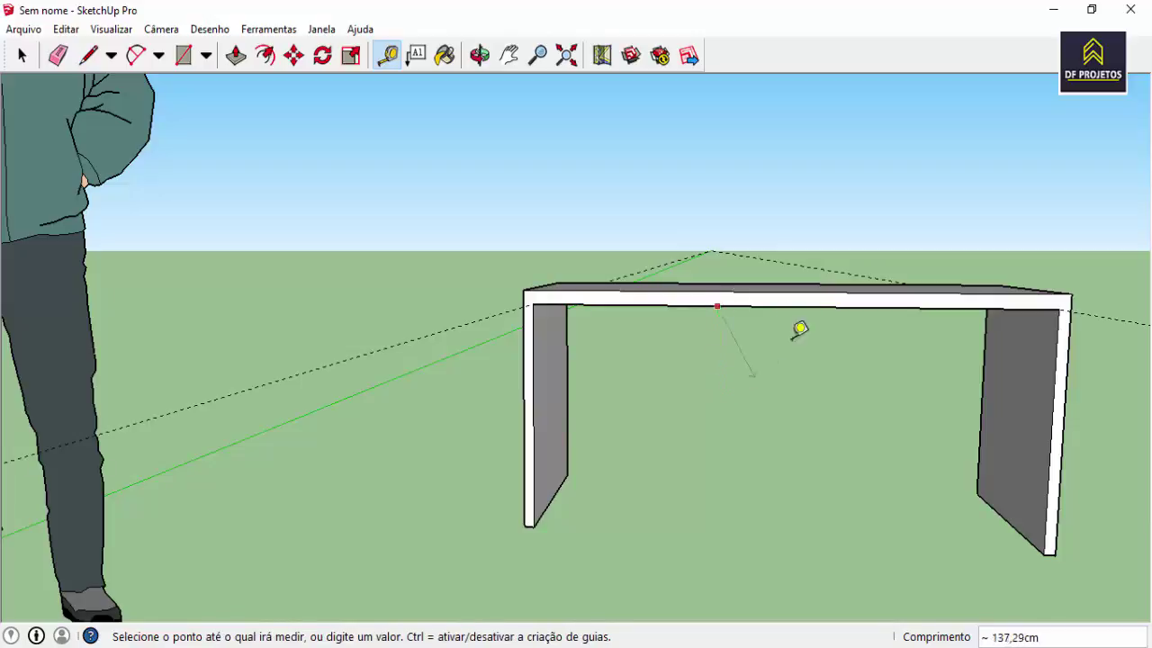
key(Escape)
click(813, 306)
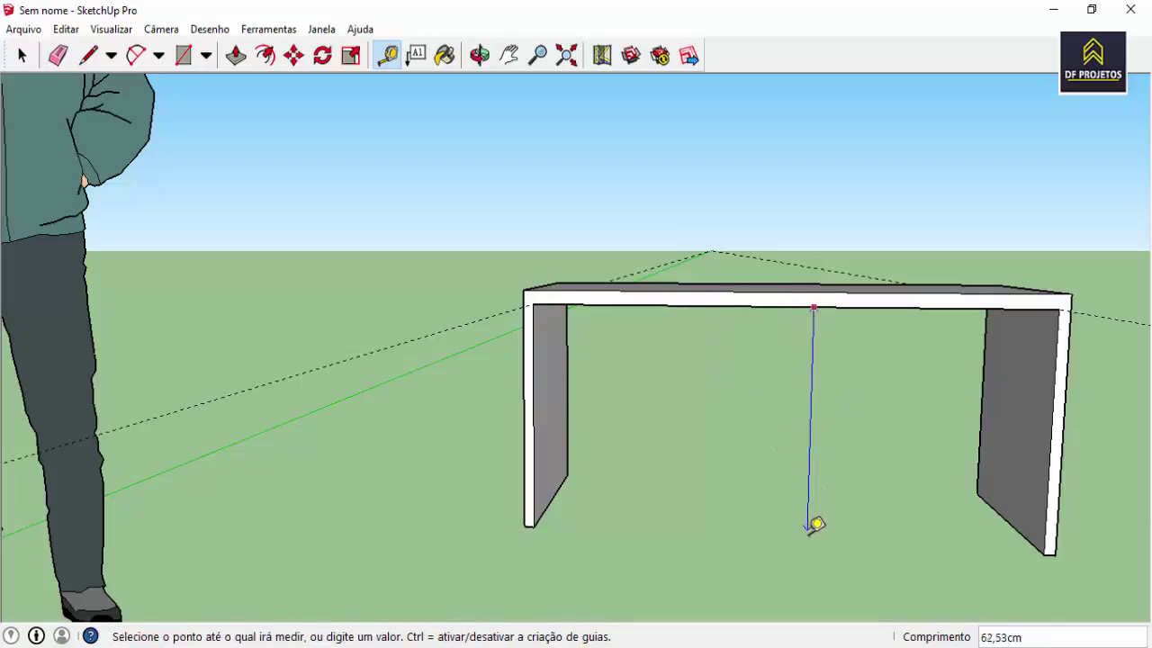
click(815, 563)
Orbit lower and measure a short span along the tabletop's top edge
mouse_move(910, 378)
middle_down()
mouse_move(754, 322)
mouse_move(763, 260)
middle_up()
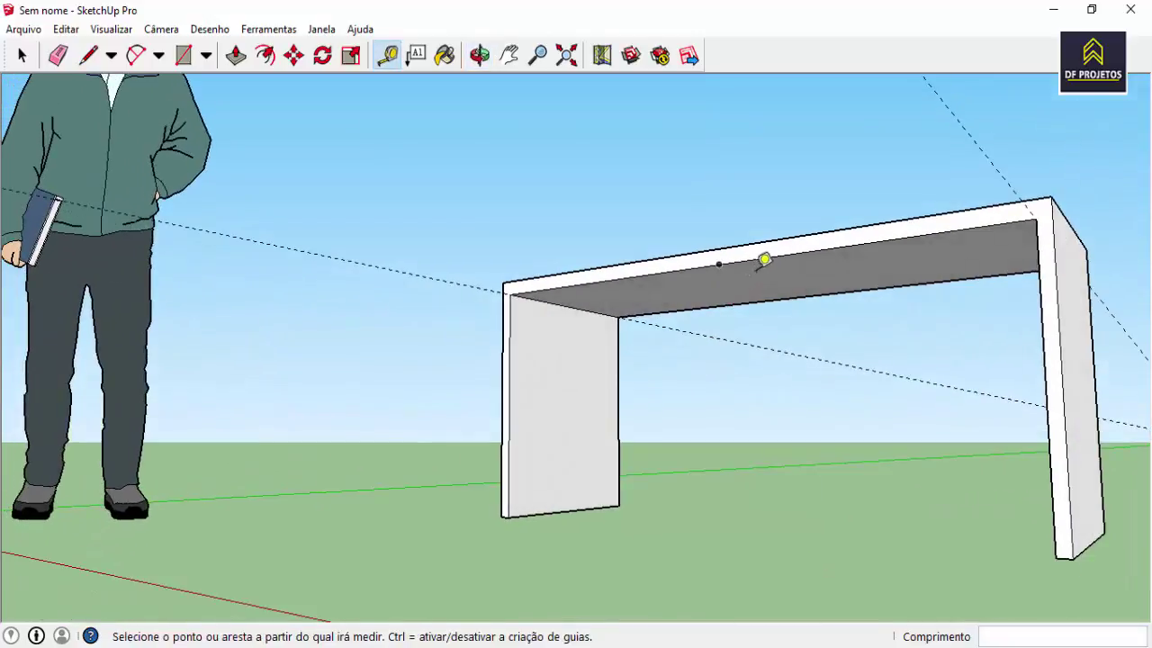
click(778, 255)
click(828, 245)
click(837, 241)
key(Escape)
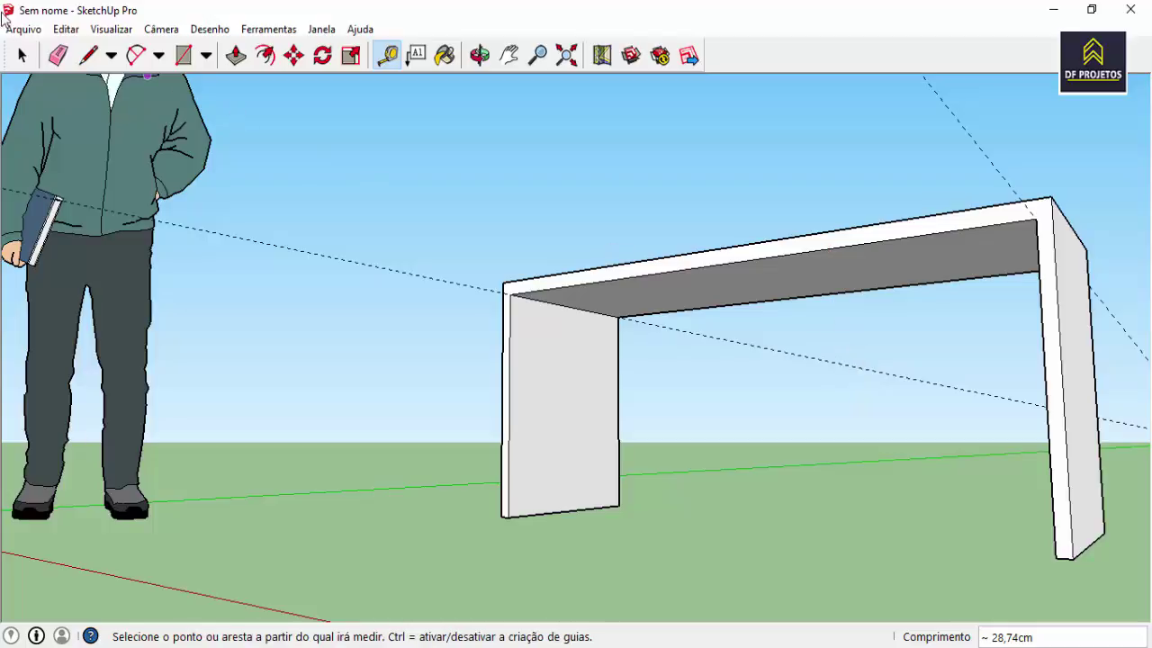
key(space)
scroll(829, 314, down, 3)
scroll(763, 251, up, 2)
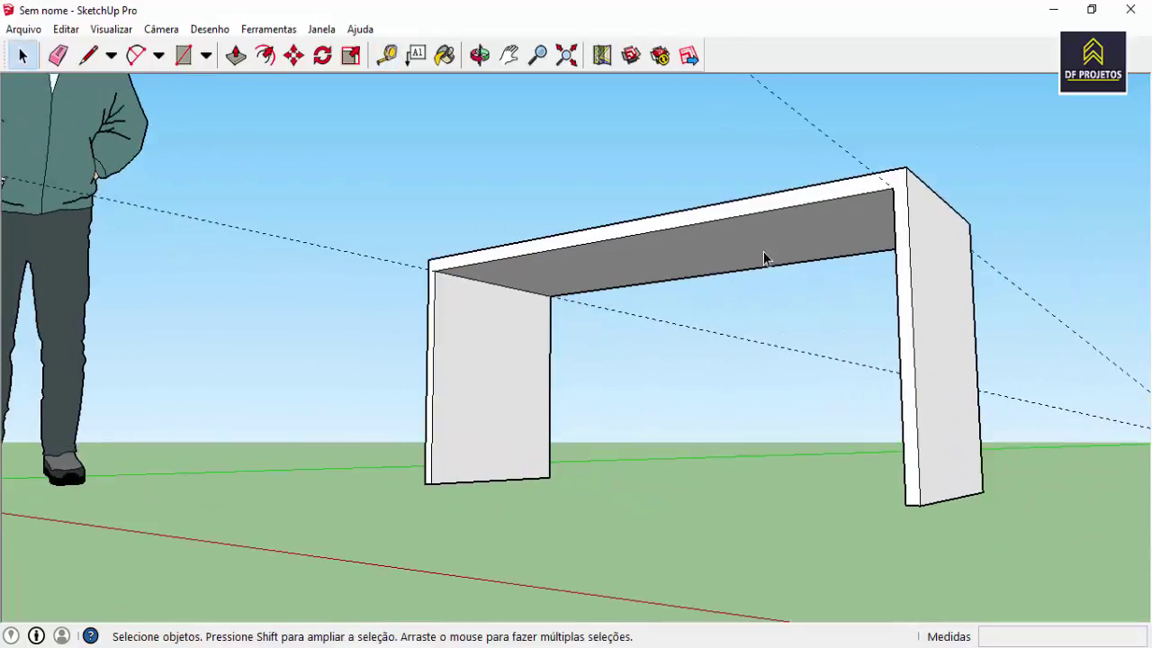
Measure down from the tabletop edge, then orbit to look up at the underside
click(387, 56)
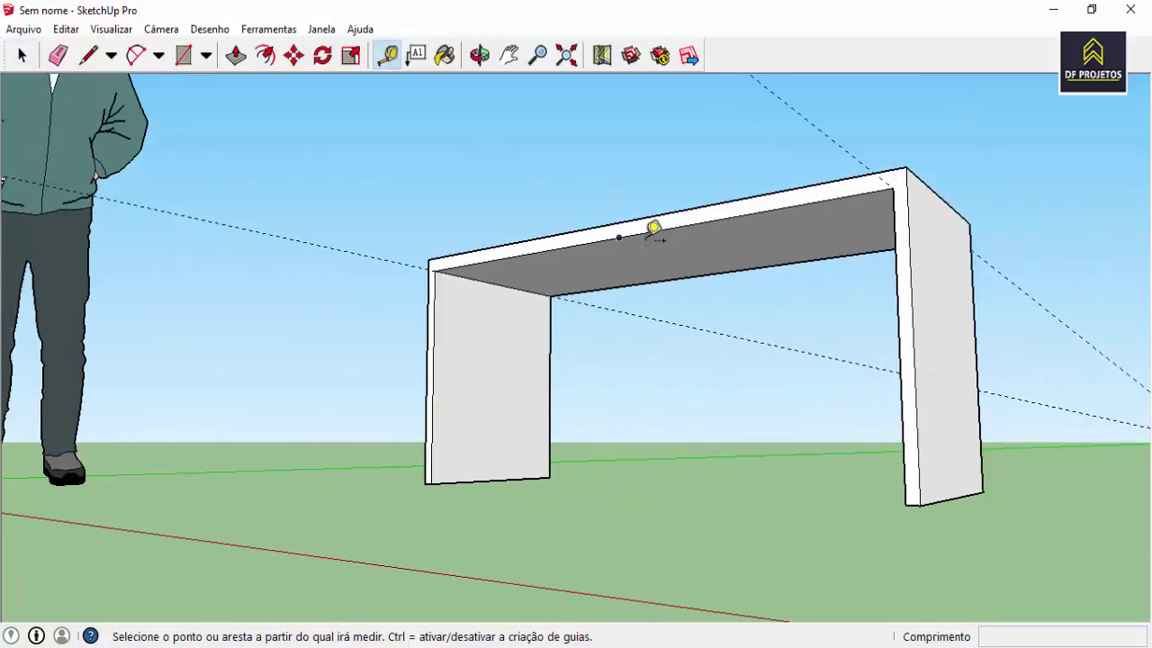
click(645, 233)
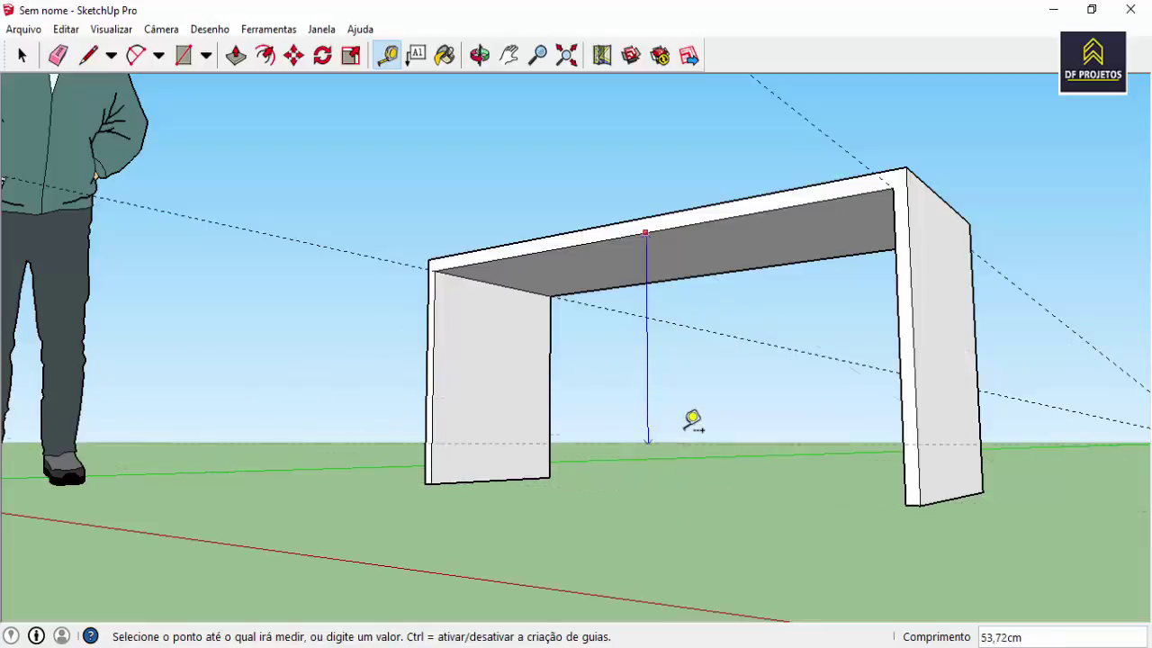
click(694, 369)
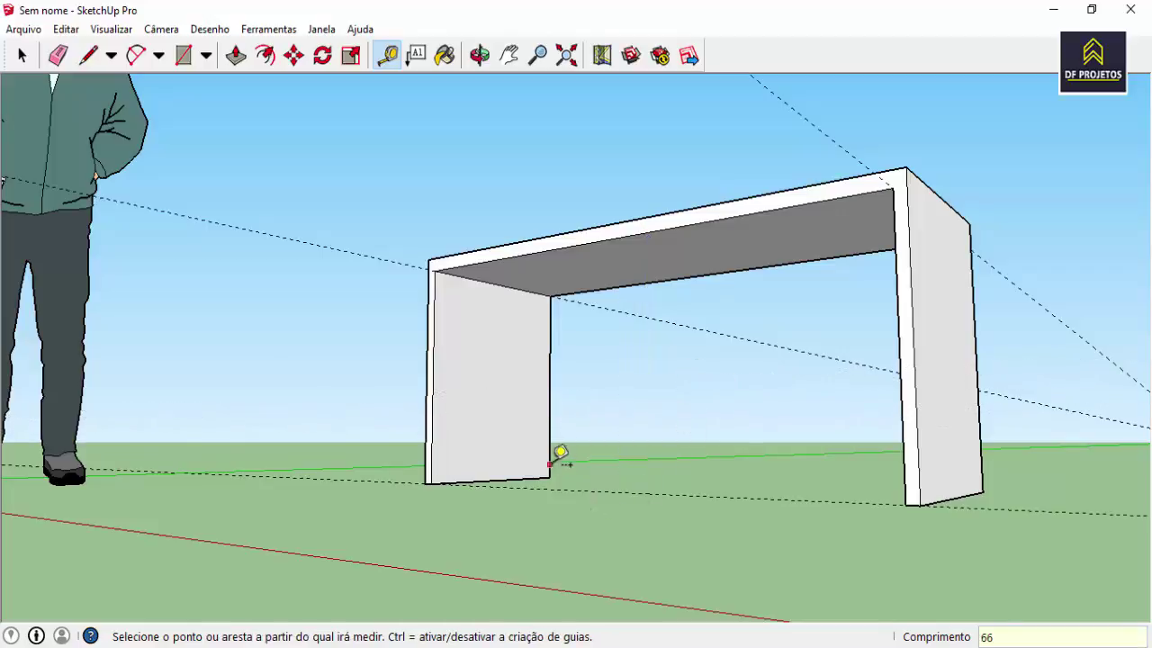
mouse_move(560, 455)
middle_down()
mouse_move(438, 453)
mouse_move(354, 429)
mouse_move(815, 458)
mouse_move(924, 641)
mouse_move(998, 468)
mouse_move(664, 471)
mouse_move(373, 501)
mouse_move(689, 397)
mouse_move(528, 386)
mouse_move(545, 309)
middle_up()
Place guides 20 cm and a further 3 cm in from the tabletop's underside edge
scroll(534, 297, up, 3)
click(637, 348)
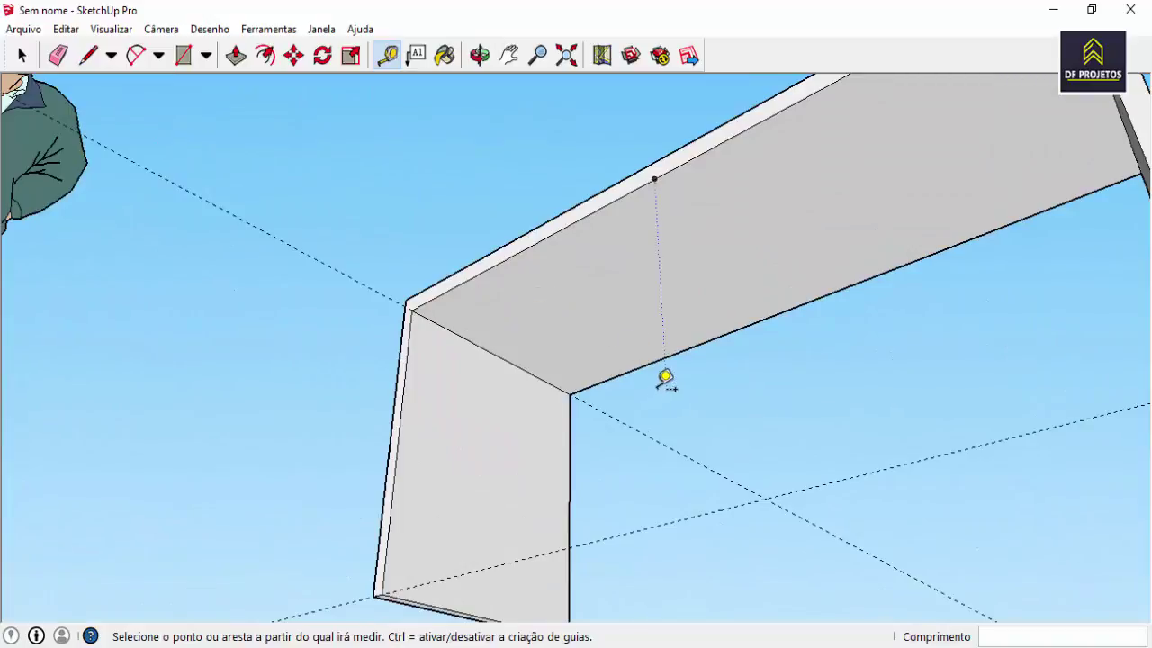
click(664, 378)
click(828, 294)
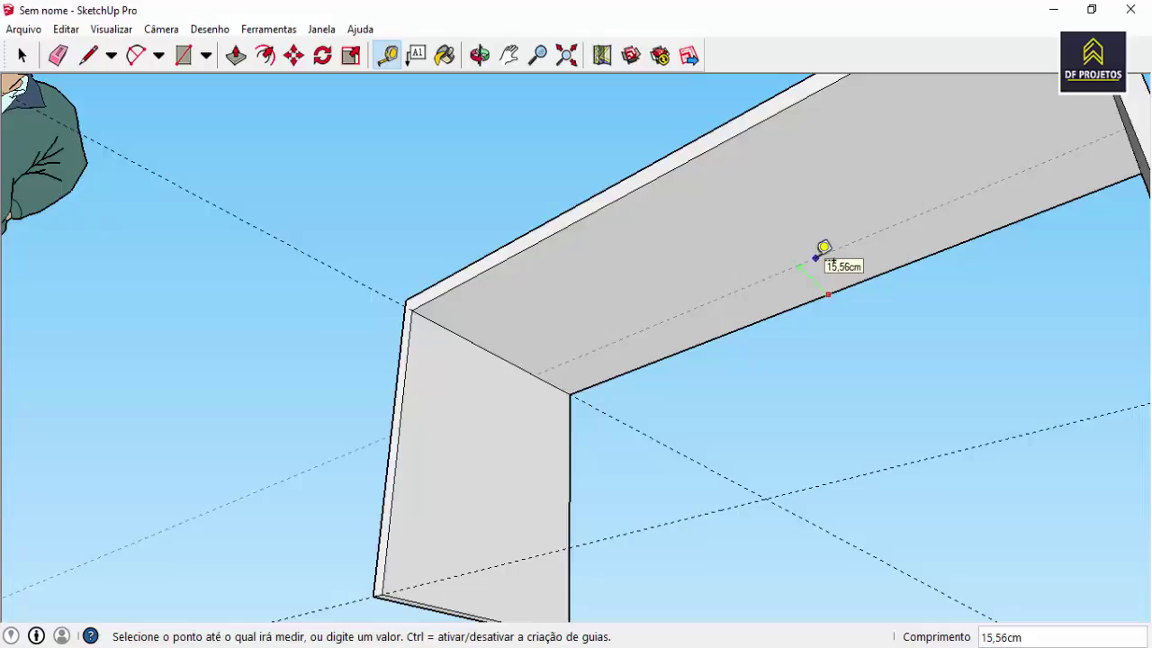
text(20)
key(Return)
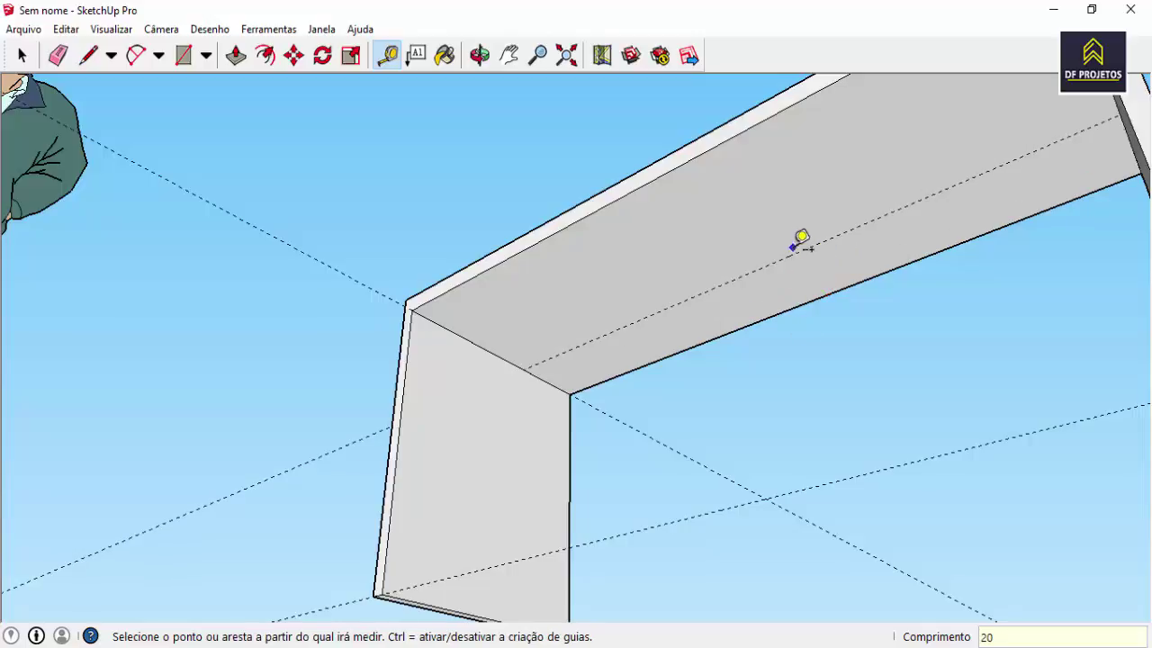
click(799, 250)
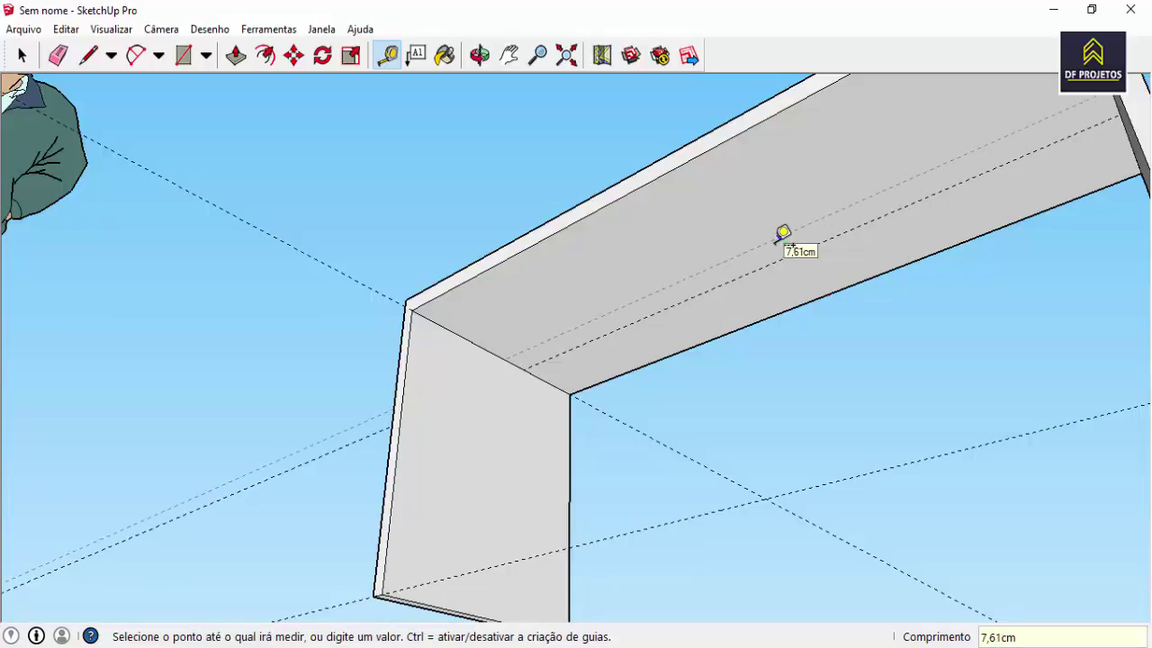
text(3)
key(Return)
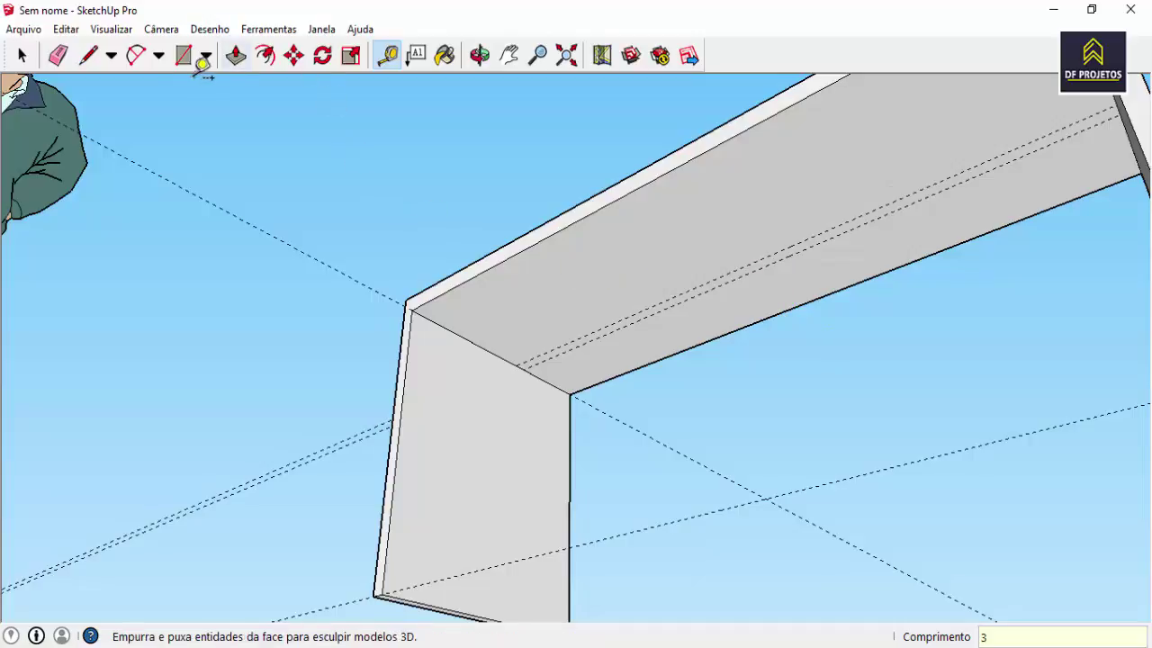
Draw a 147 × 3 cm rectangle between the guides across the underside
click(515, 365)
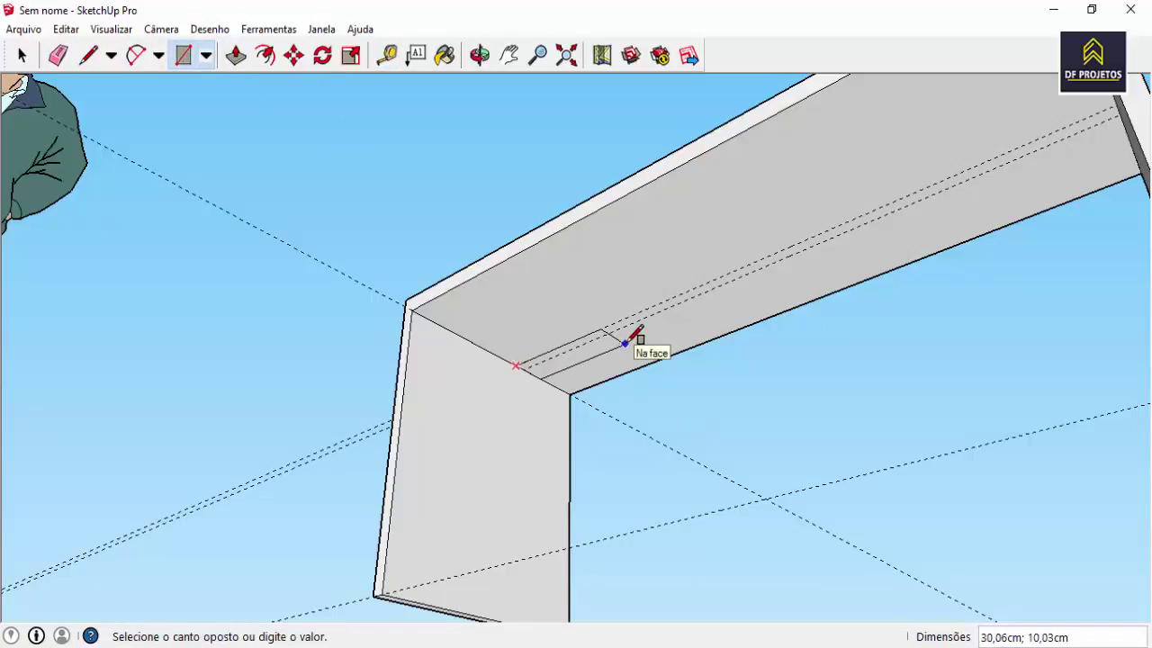
middle_drag(637, 335, 967, 330)
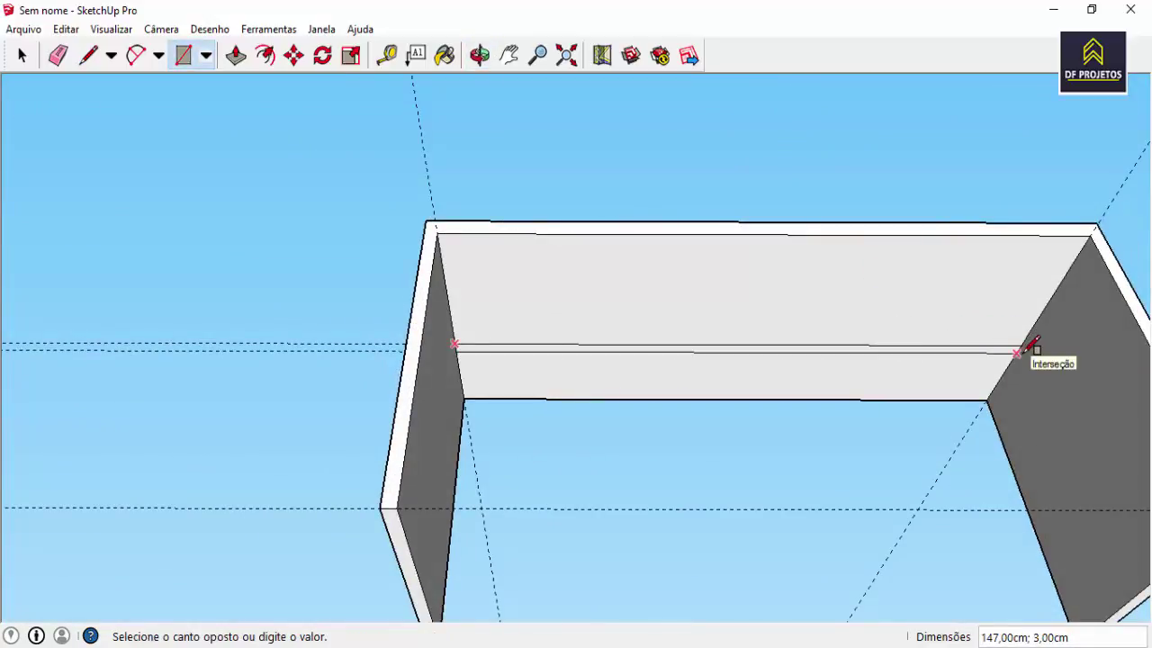
click(1020, 354)
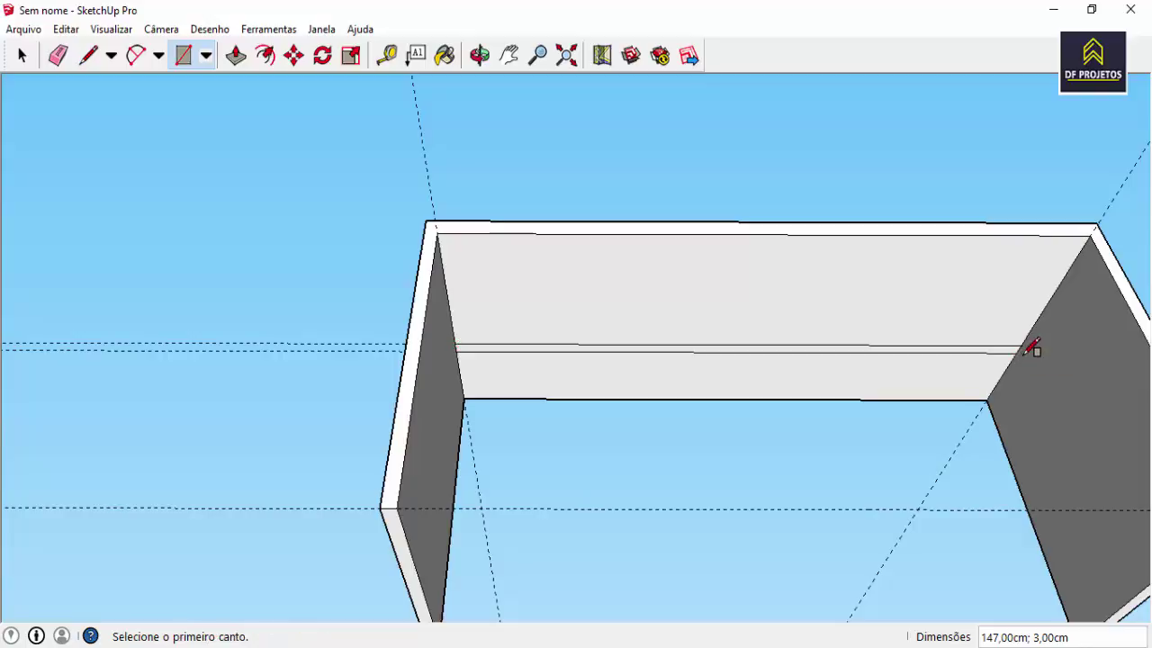
middle_drag(792, 461, 514, 507)
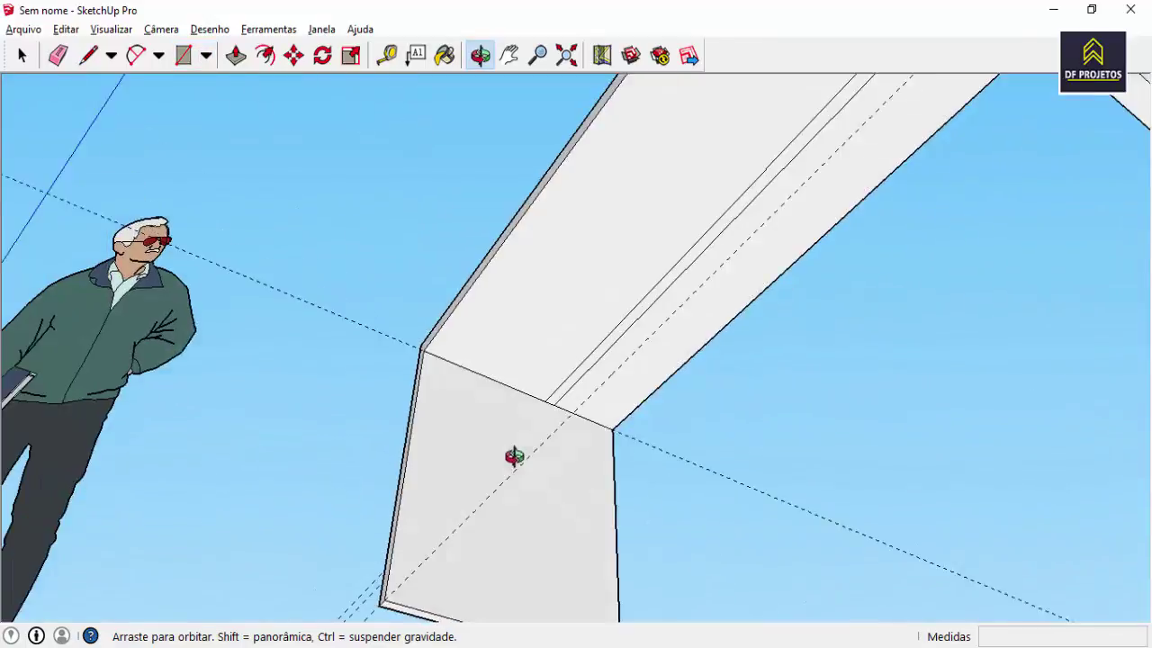
Push/pull the 147 × 3 cm strip down 25 cm between the legs, then orbit to inspect it
click(235, 58)
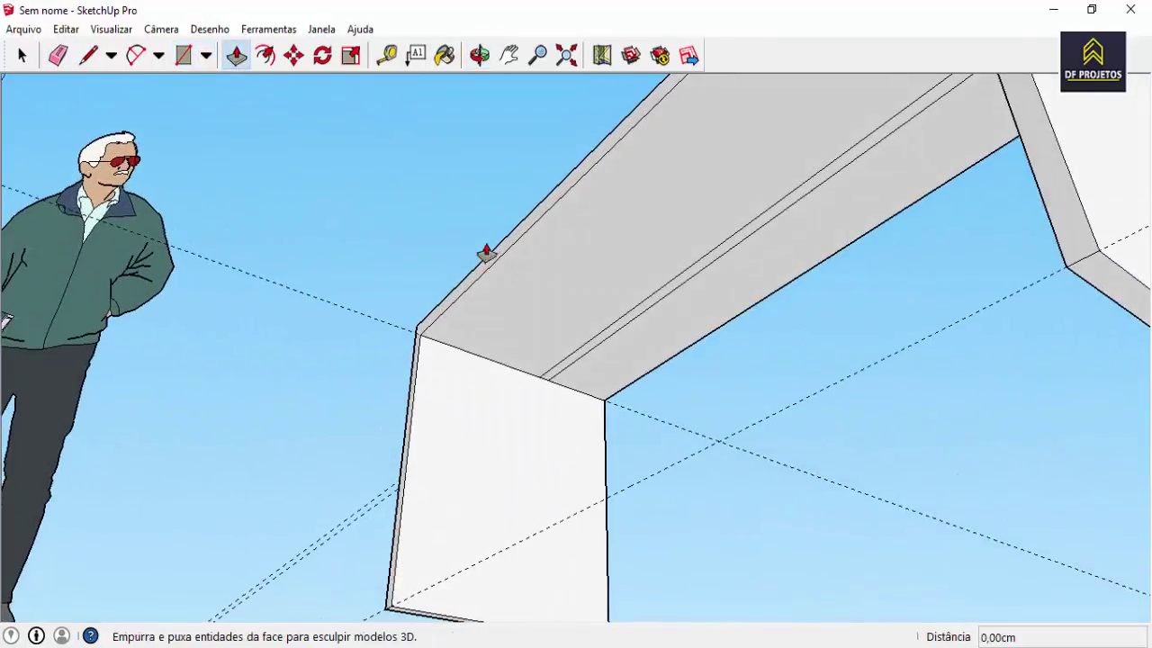
click(703, 281)
drag(703, 281, 701, 369)
text(25)
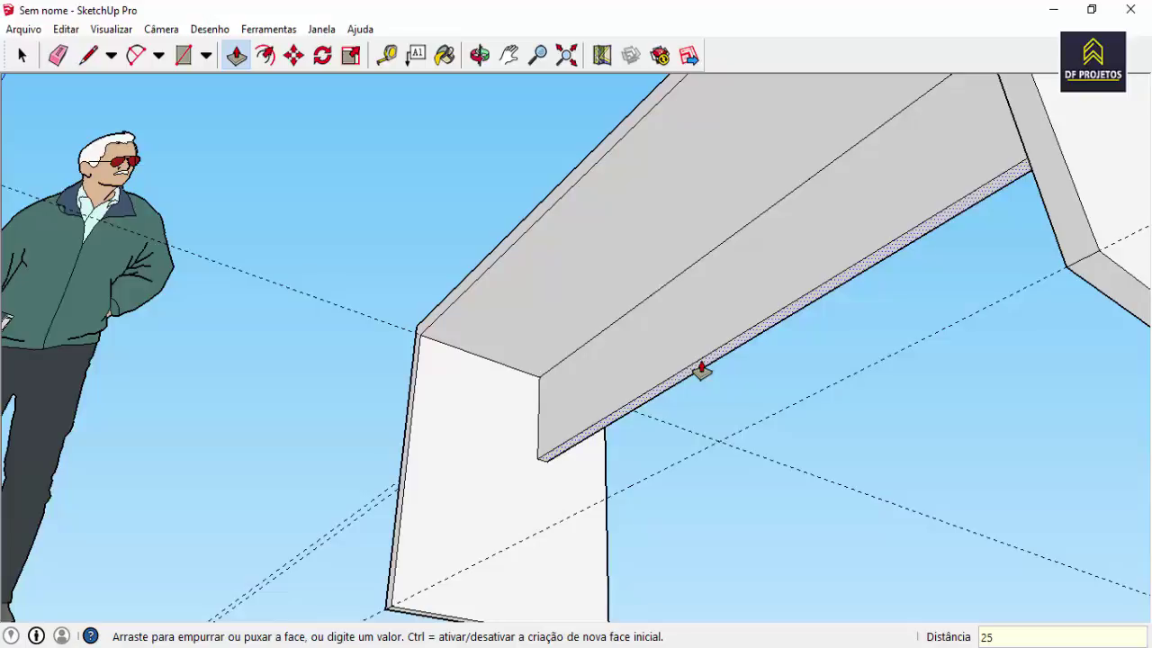
key(Return)
mouse_move(668, 437)
middle_down()
mouse_move(814, 600)
mouse_move(658, 388)
middle_up()
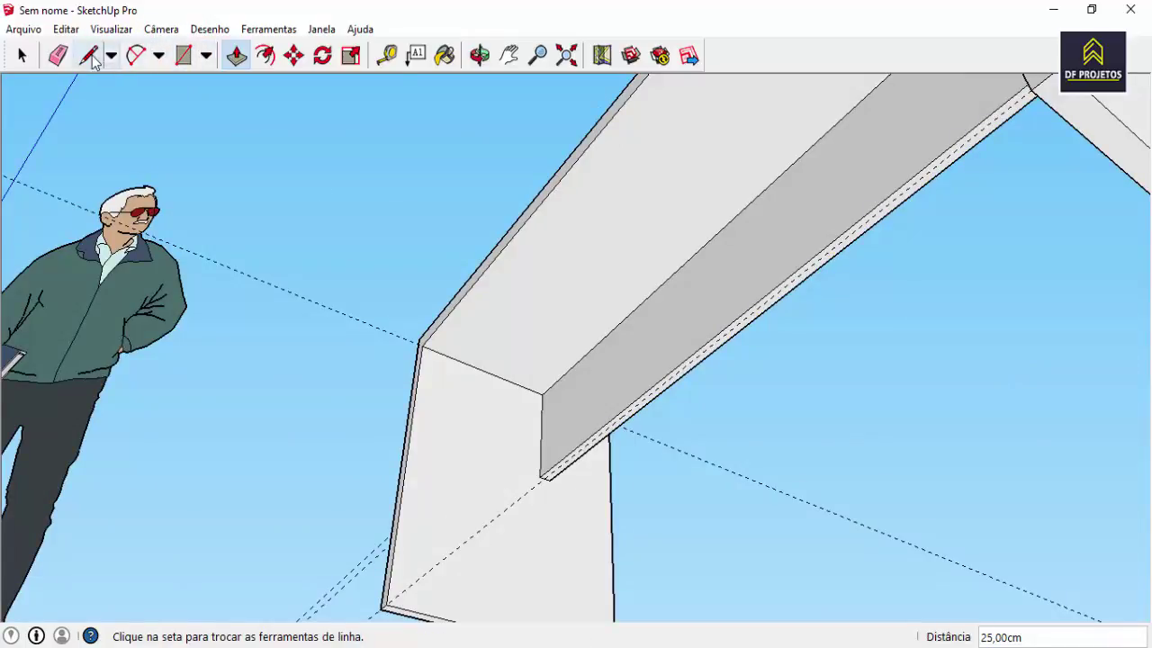
Place a guide 50 cm along the tabletop and draw the pedestal rectangle out to the tabletop's outer corner
click(387, 55)
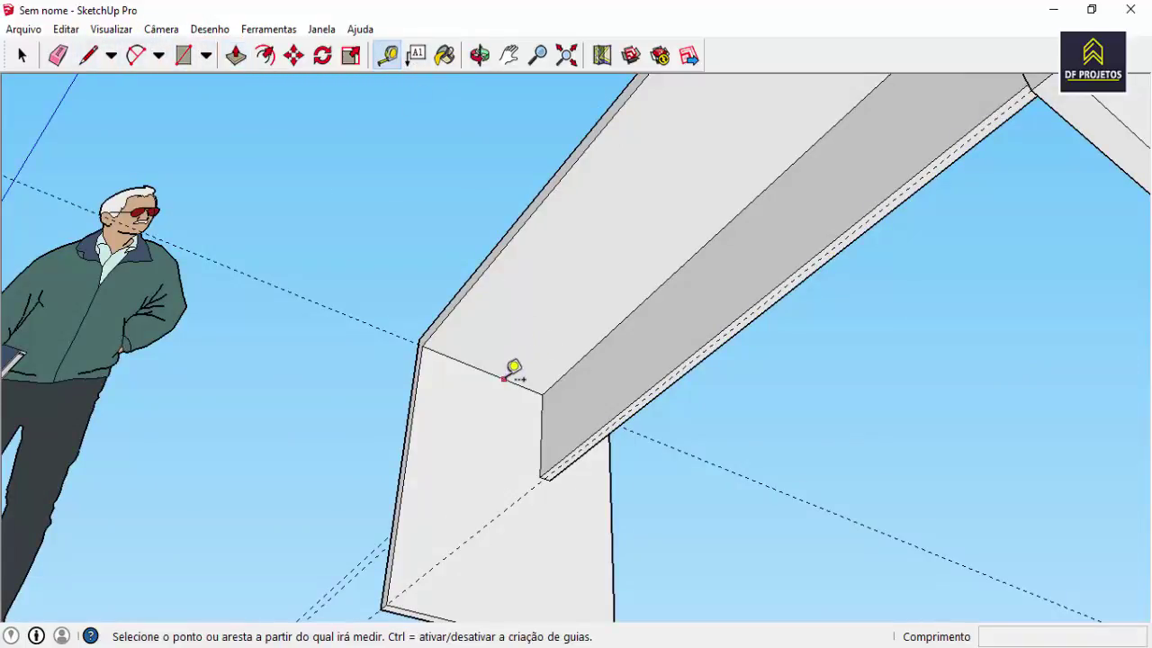
click(504, 378)
text(50)
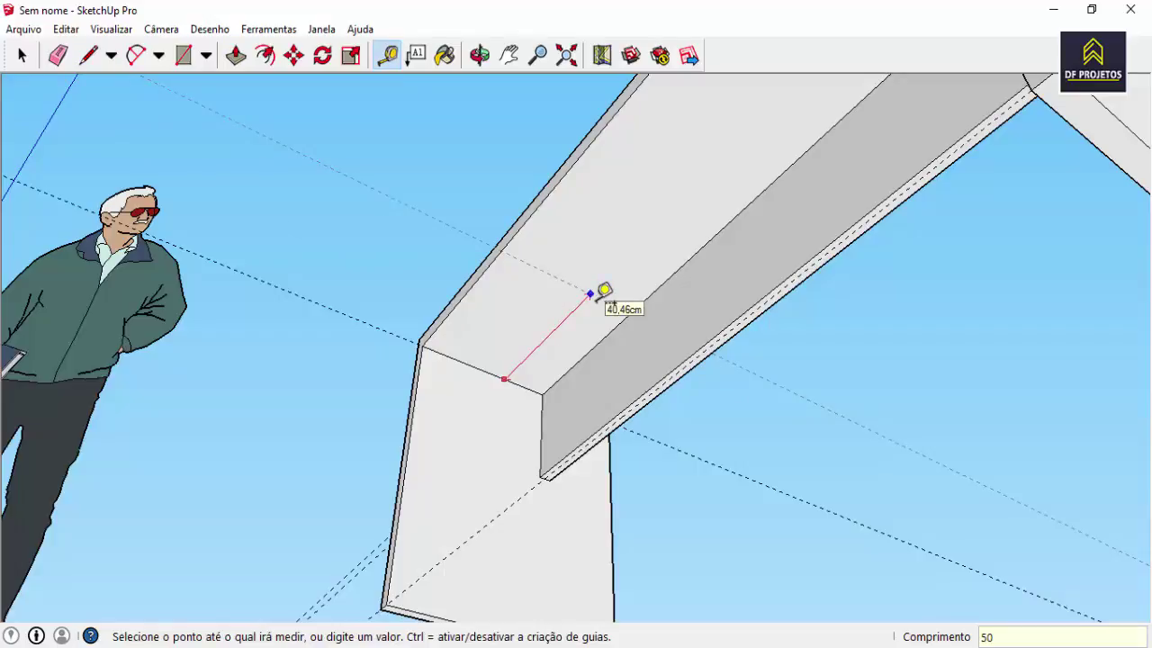
key(Return)
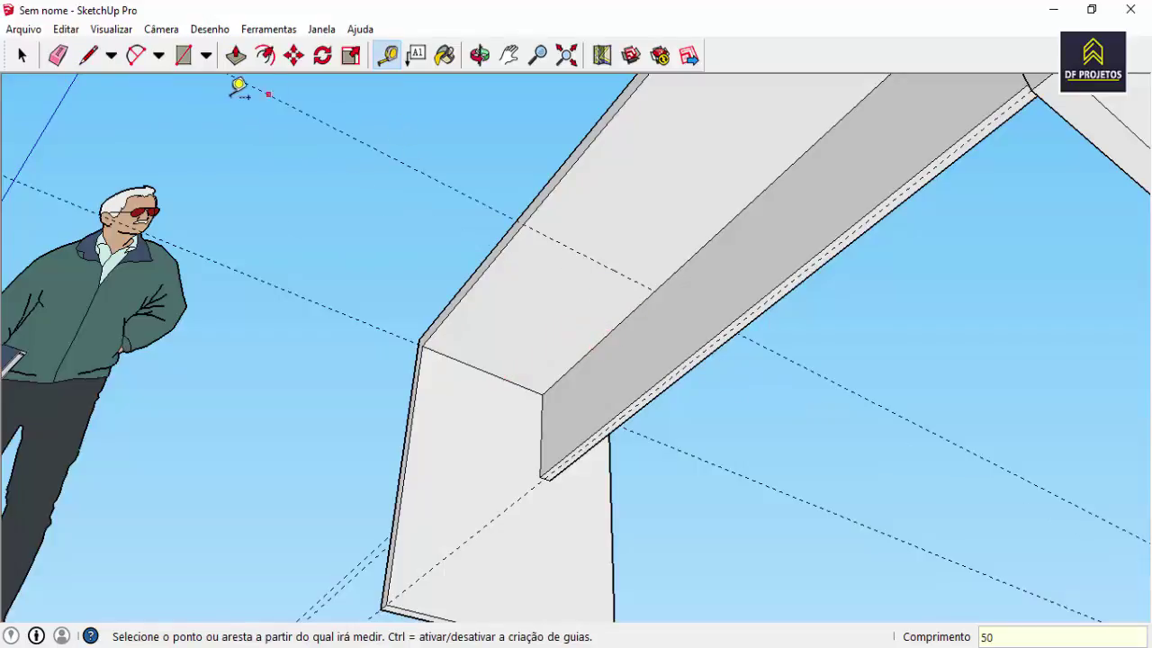
click(183, 55)
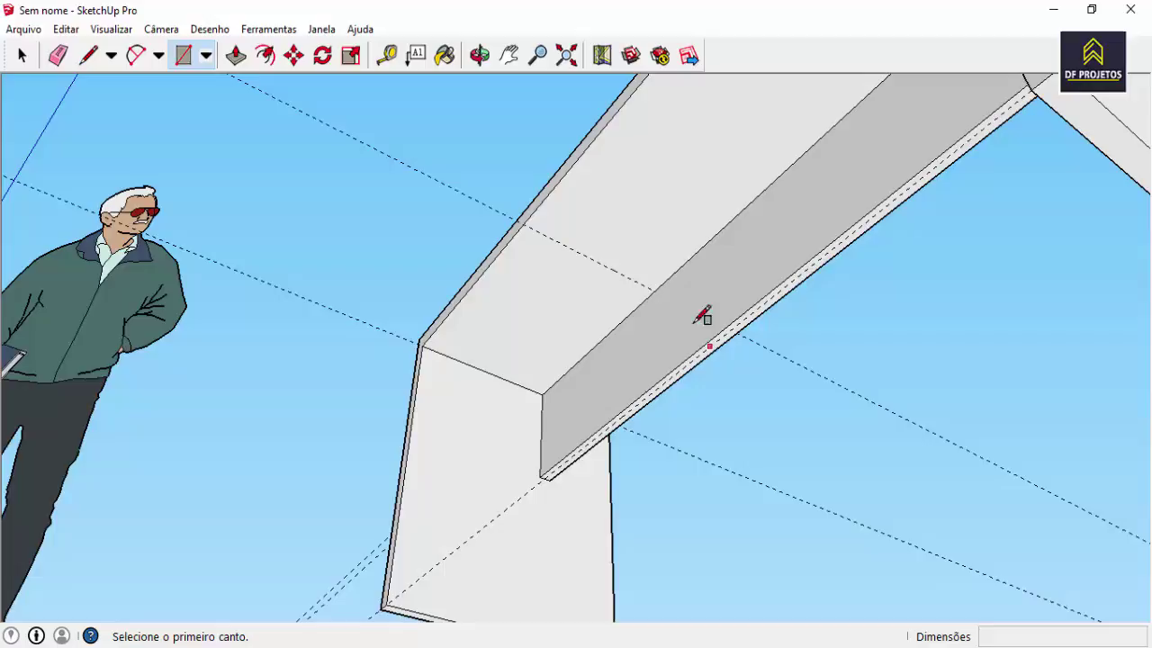
click(654, 290)
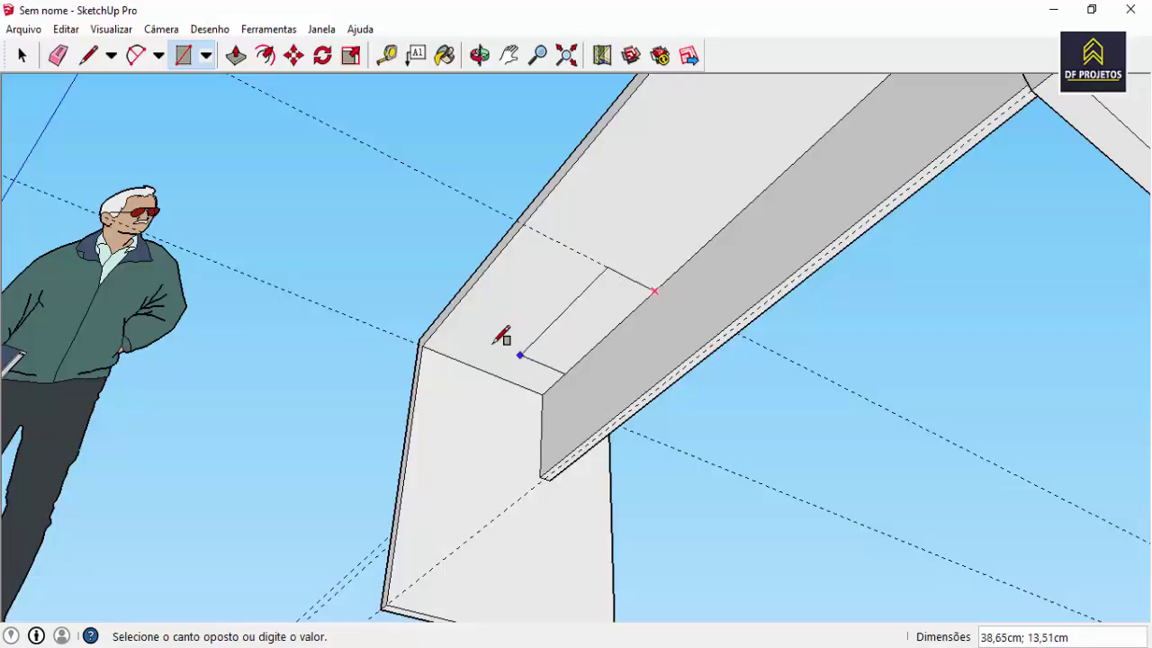
click(422, 345)
middle_drag(560, 375, 607, 402)
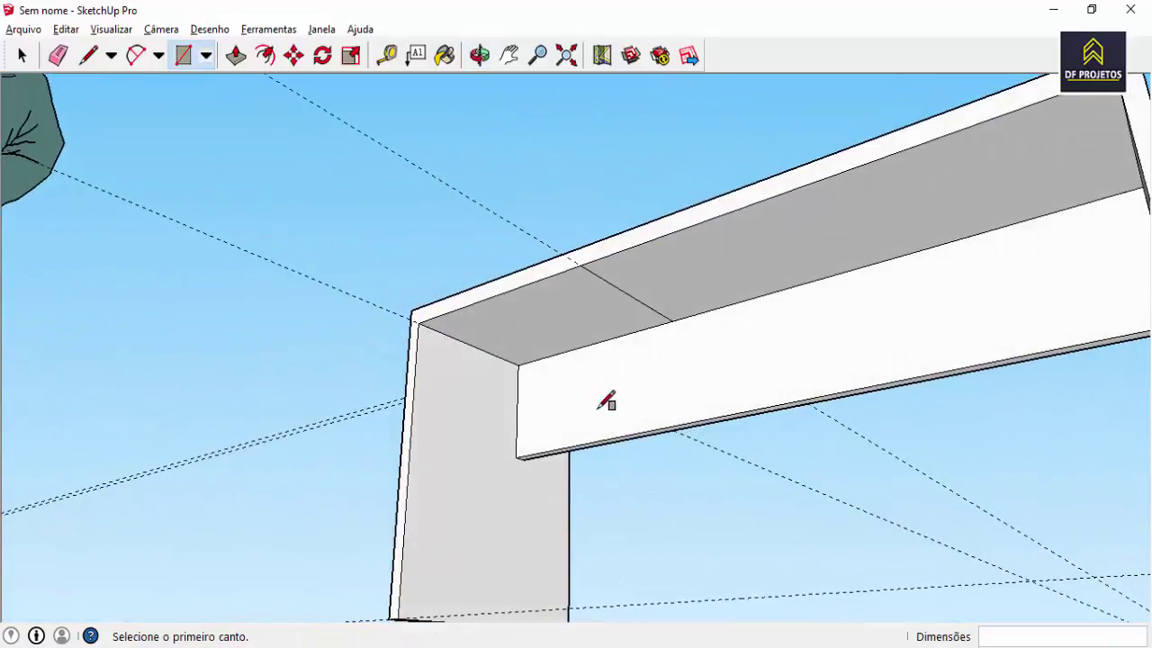
Push the rectangle down 25 cm, then extend the pedestal a further 18,34 cm
click(235, 55)
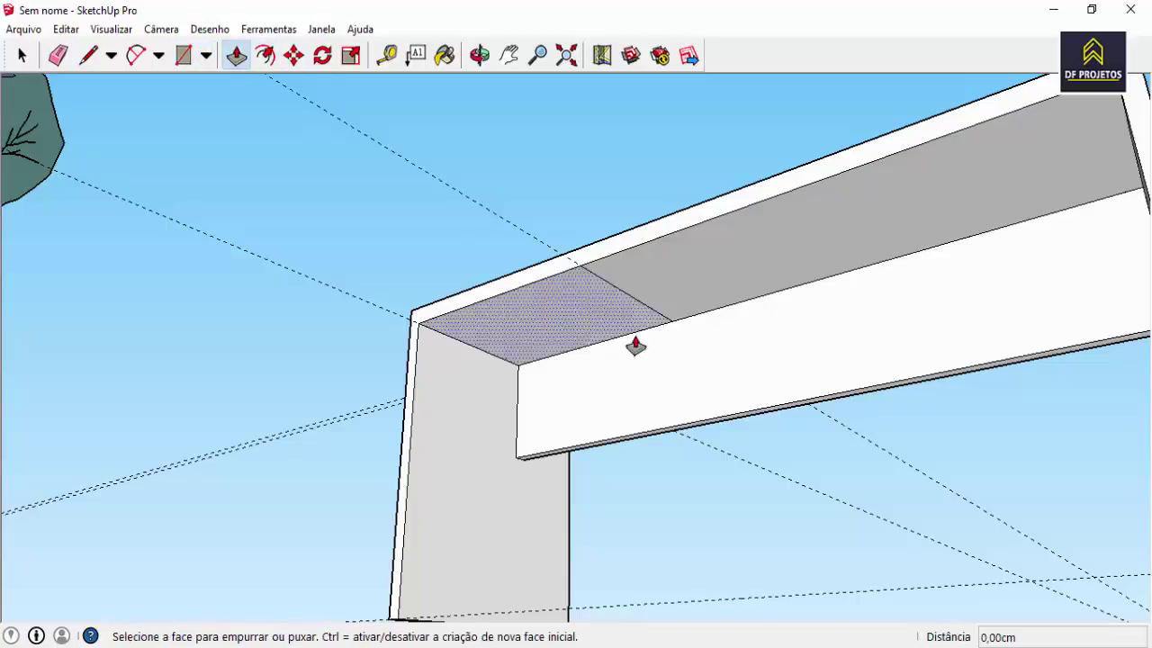
click(563, 326)
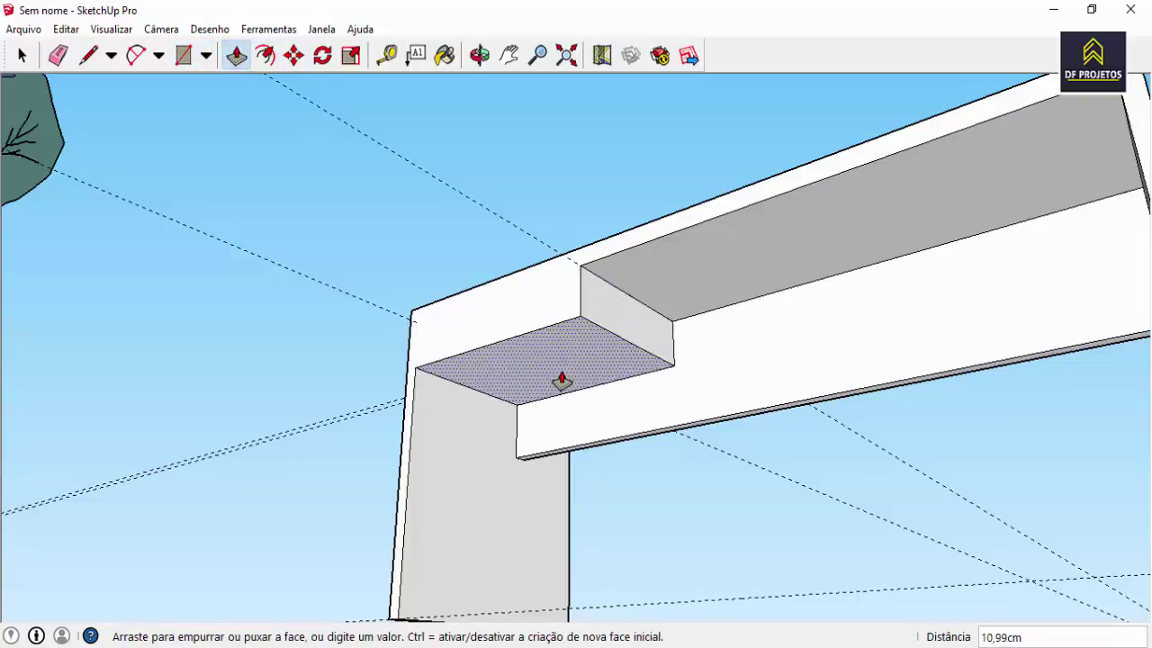
click(575, 504)
click(561, 429)
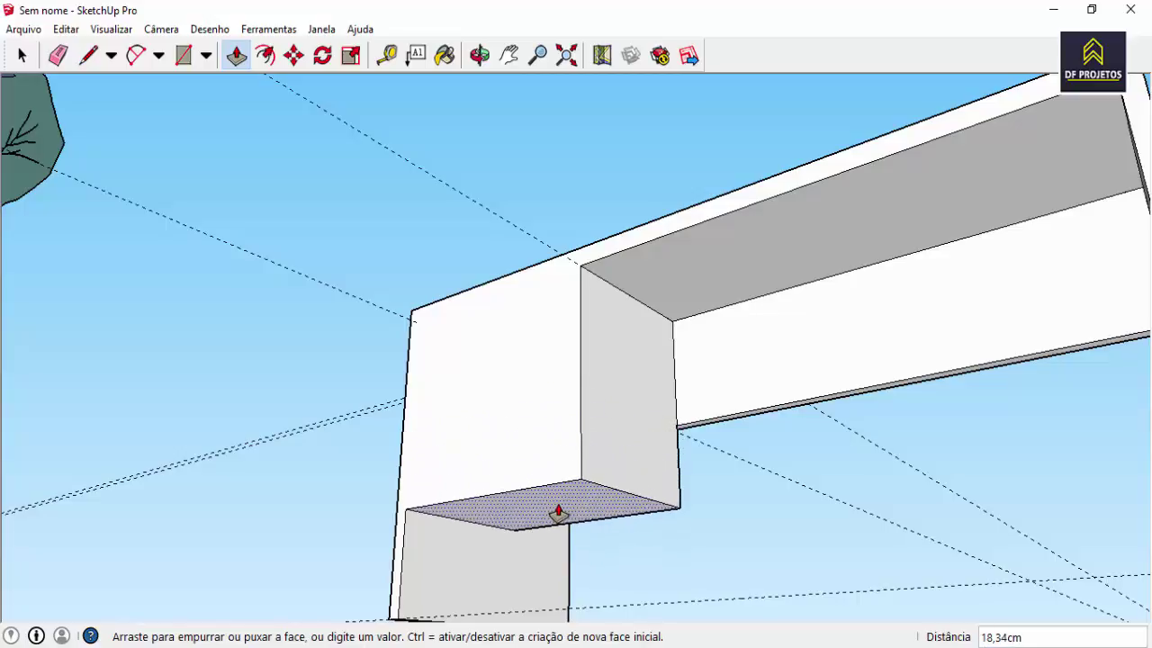
click(558, 513)
mouse_move(621, 540)
middle_down()
mouse_move(904, 628)
mouse_move(766, 622)
middle_up()
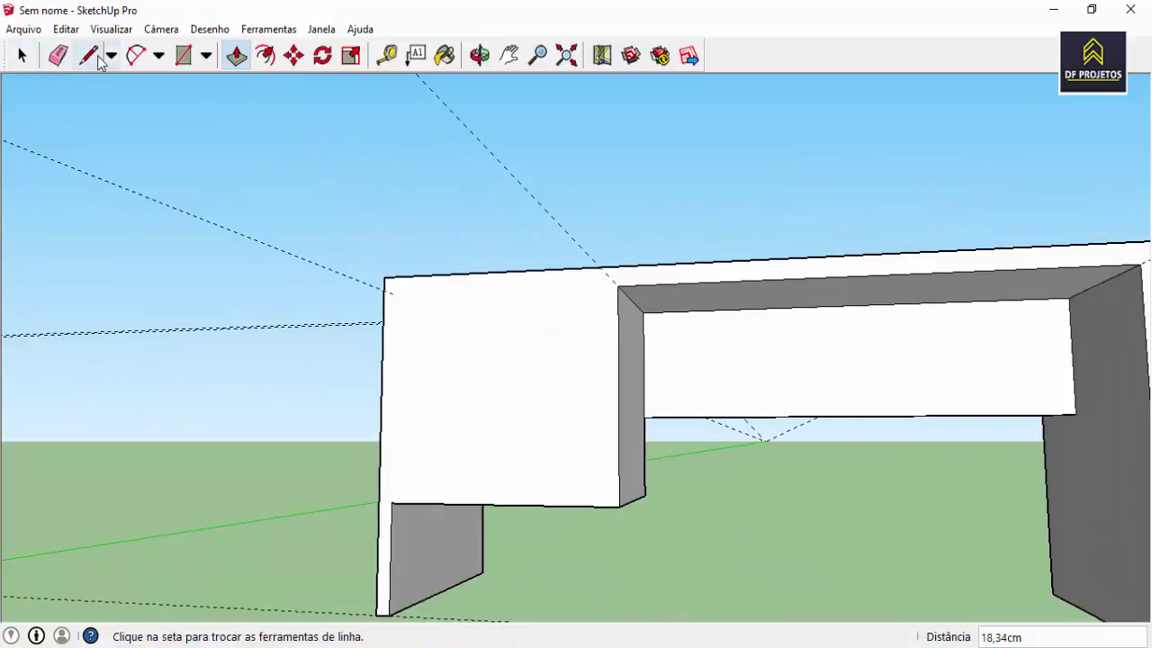
Add guides 4 cm below the pedestal's top edge and 3 cm inside its left edge
click(90, 56)
click(391, 501)
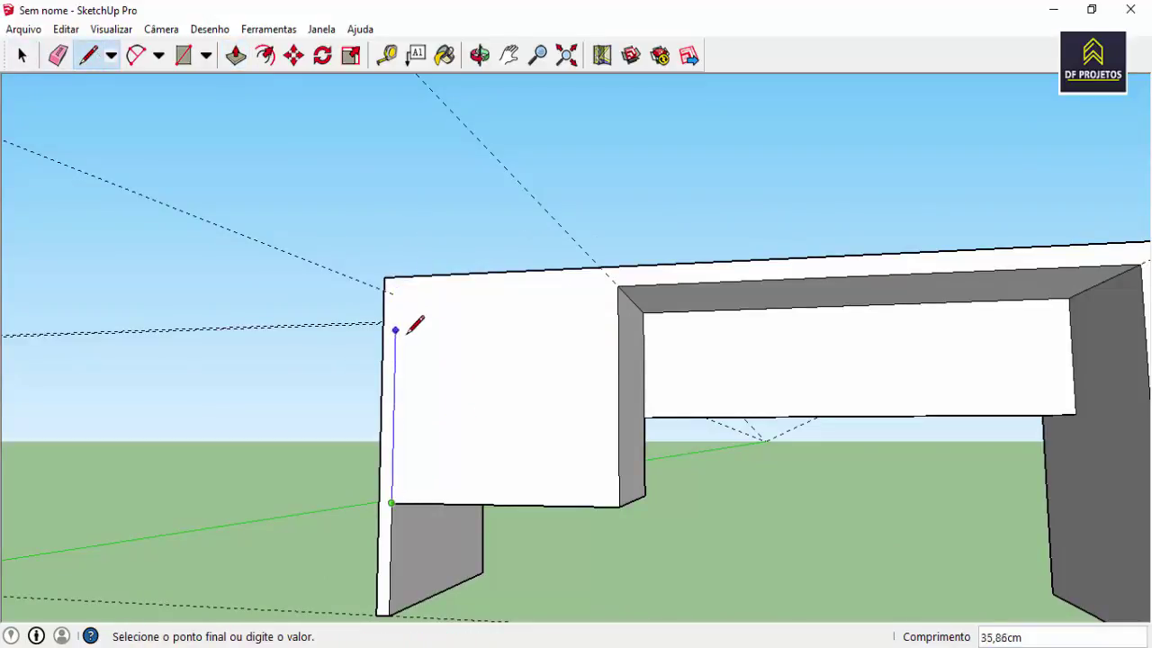
click(24, 57)
click(25, 57)
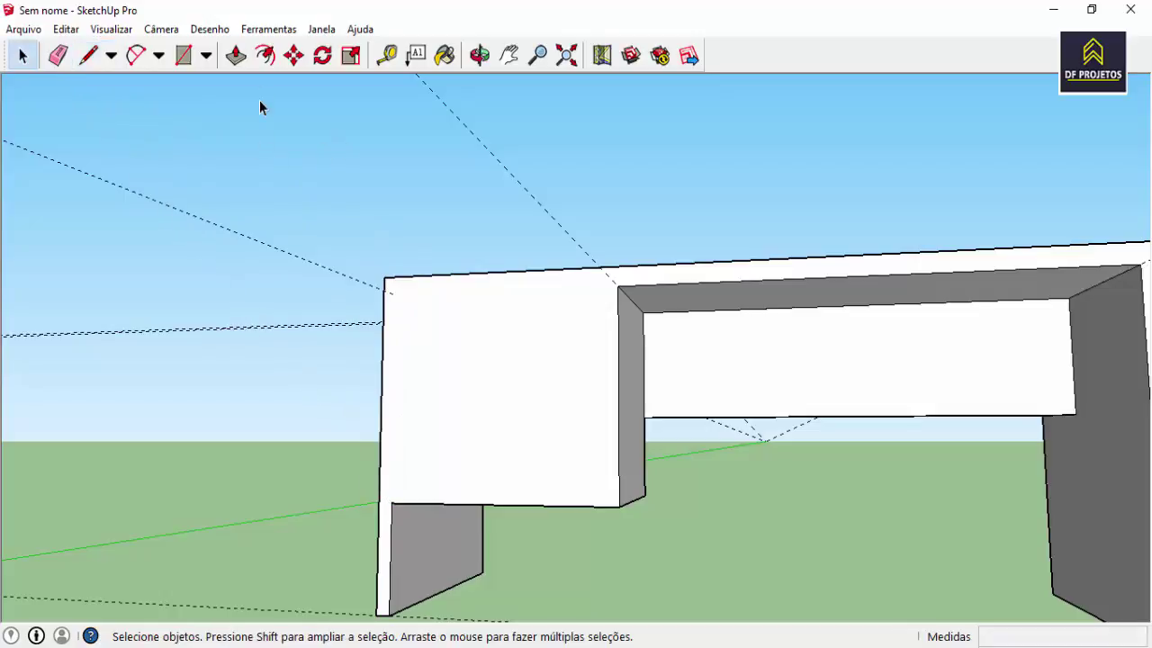
click(391, 62)
click(541, 270)
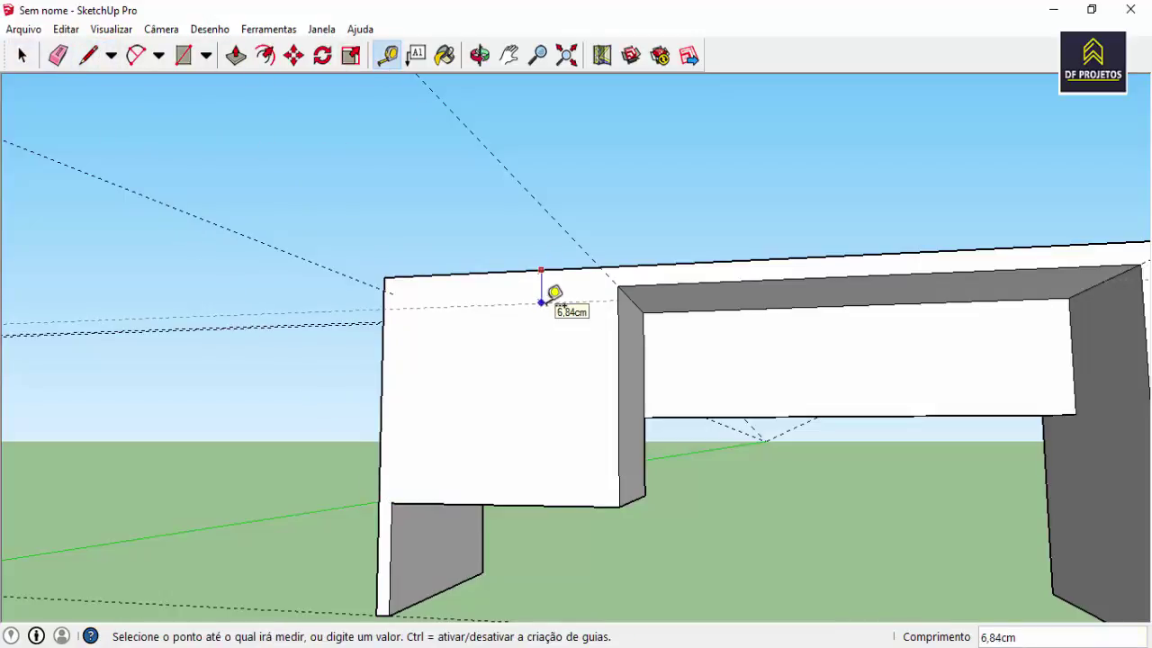
text(4)
key(Return)
click(385, 326)
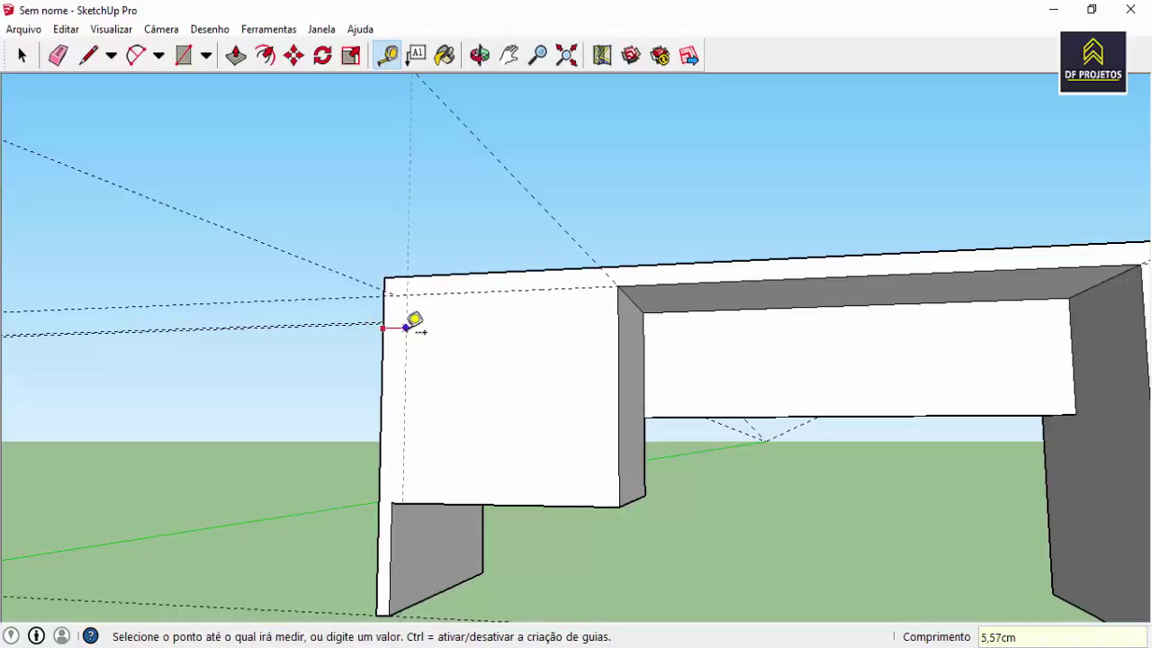
text(3)
key(Return)
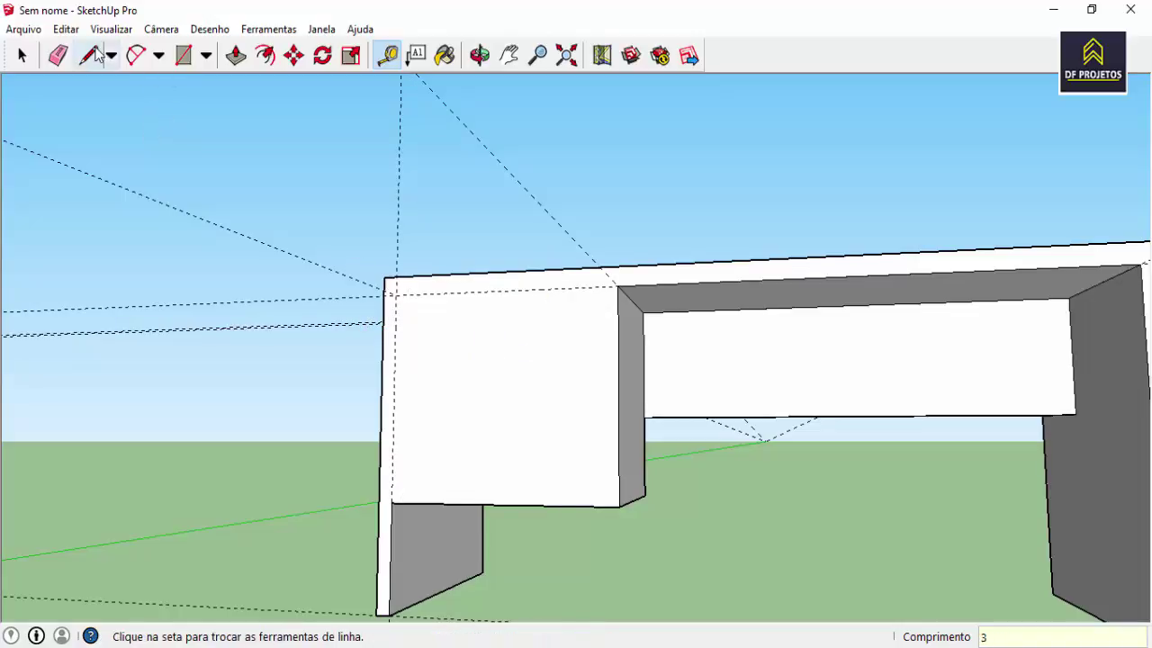
Trace edges from the pedestal's lower-left corner up to the guide intersection and across to the top-right corner
click(88, 56)
click(391, 502)
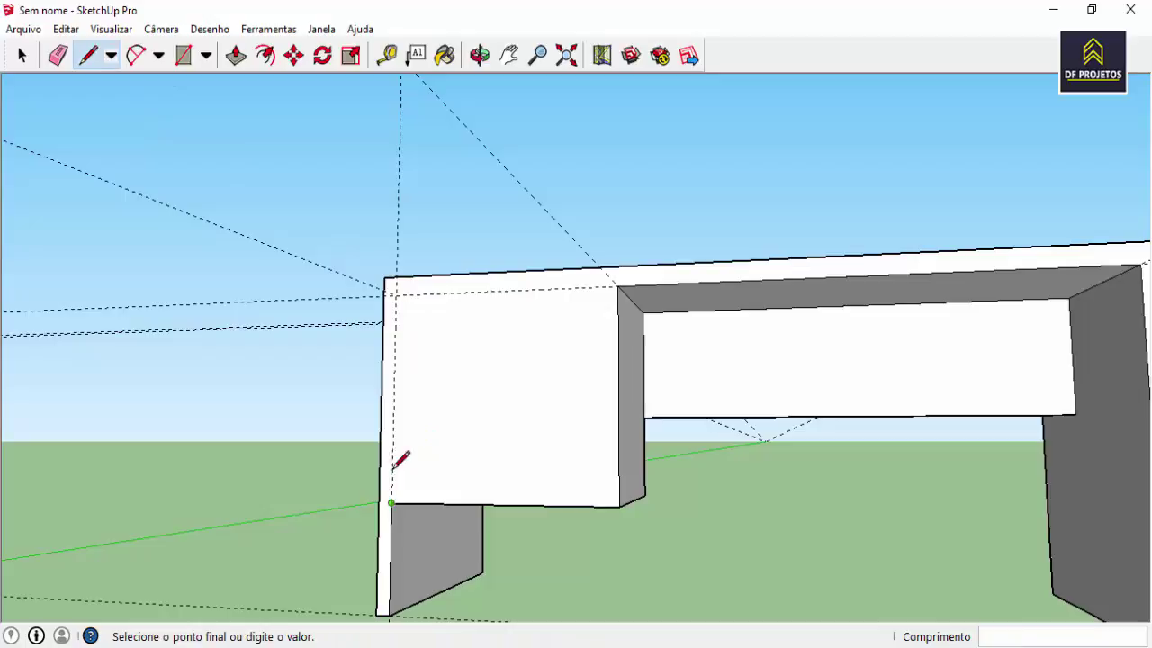
click(396, 295)
click(618, 286)
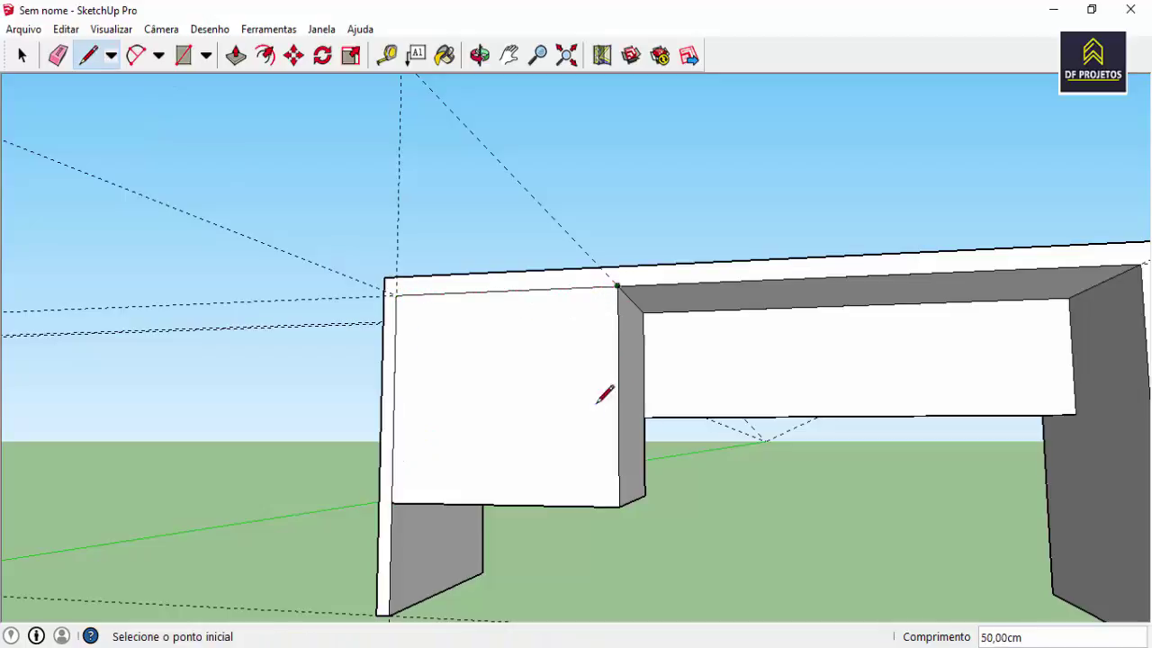
mouse_move(531, 418)
middle_down()
mouse_move(972, 429)
mouse_move(738, 429)
mouse_move(477, 374)
mouse_move(495, 450)
mouse_move(661, 474)
mouse_move(689, 514)
middle_up()
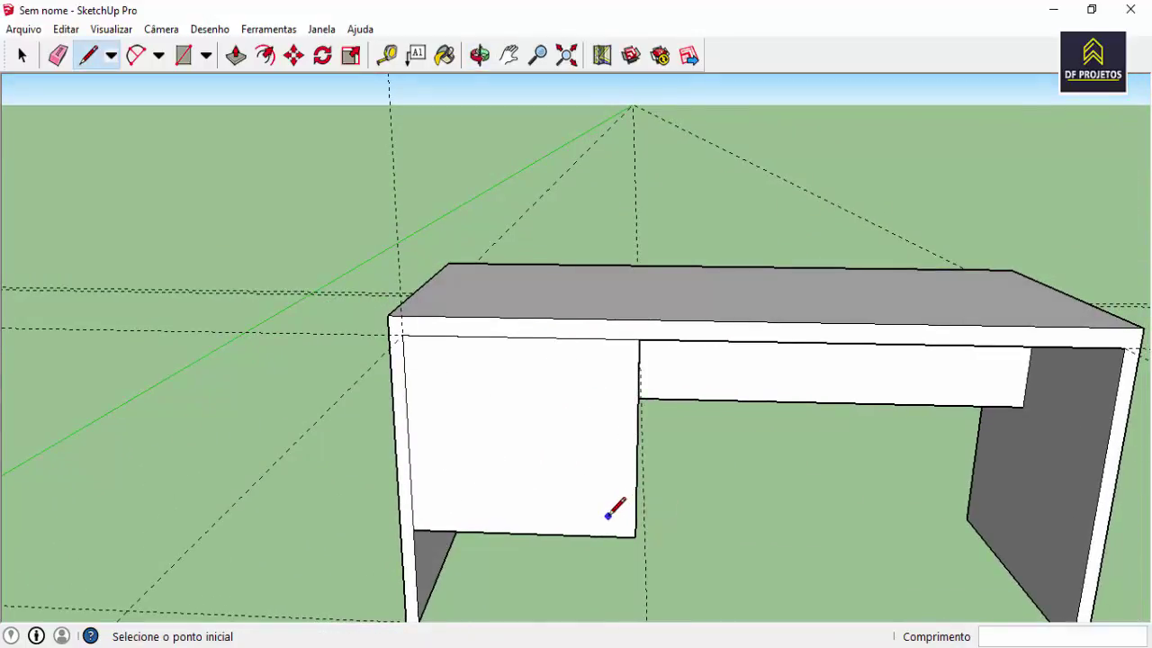
scroll(608, 516, up, 1)
scroll(585, 509, up, 1)
mouse_move(614, 530)
middle_down()
mouse_move(584, 507)
mouse_move(571, 460)
mouse_move(365, 220)
middle_up()
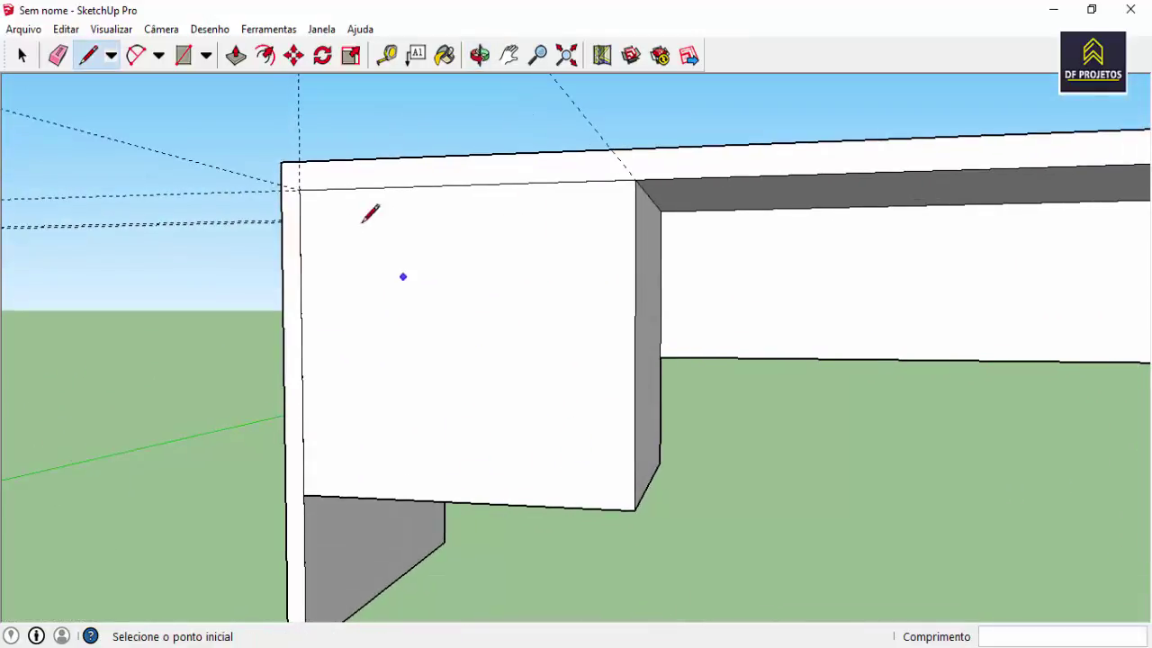
Add guides 15 cm below the pedestal front's top and another 13,5 cm lower
click(387, 56)
click(460, 185)
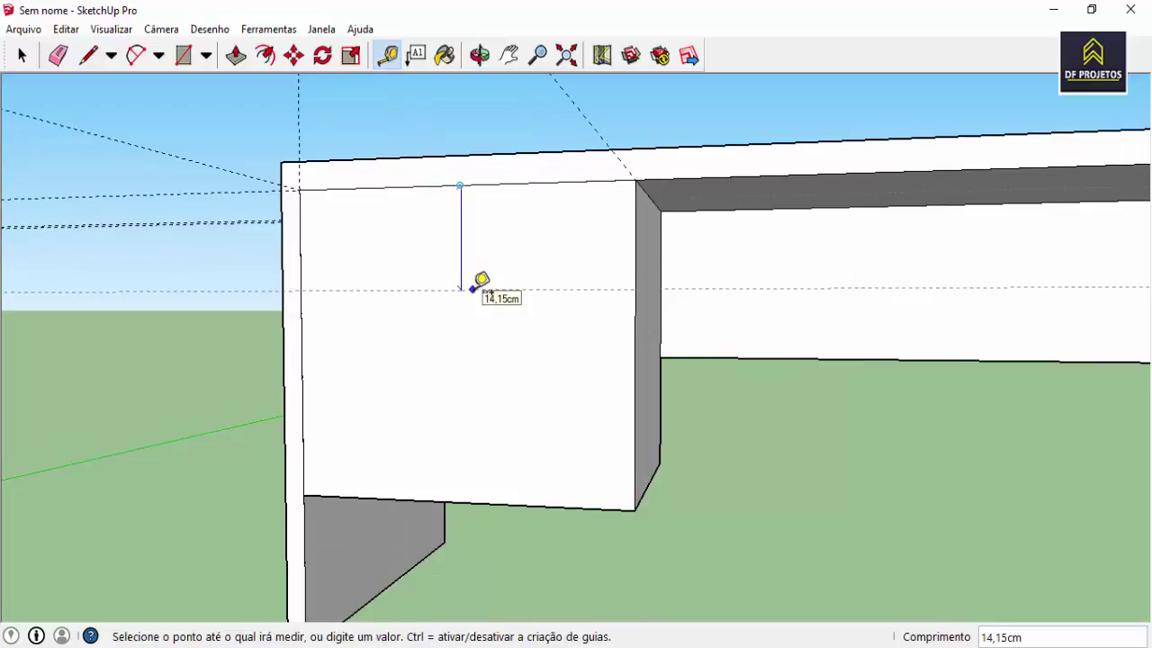
text(15)
key(Return)
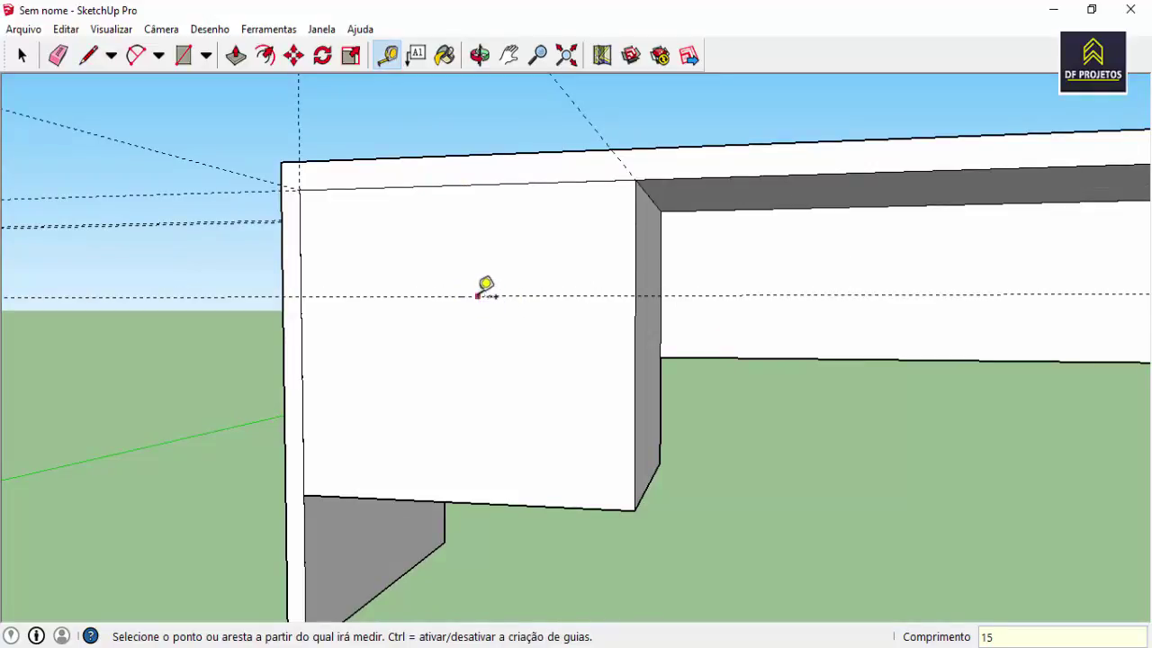
click(477, 296)
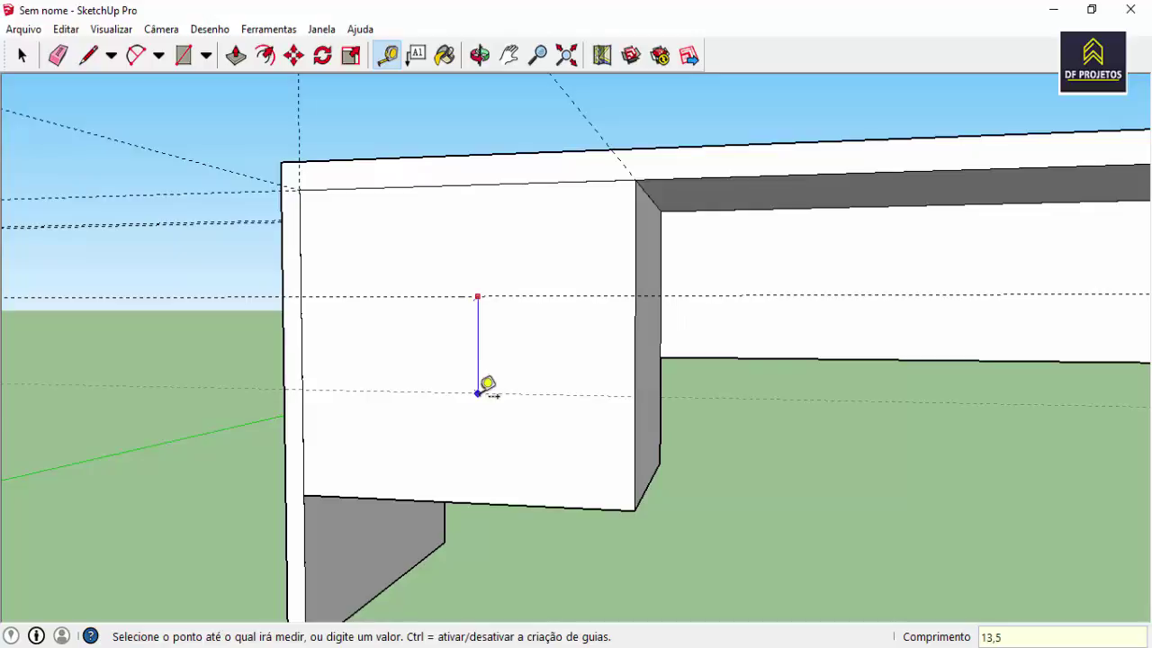
click(478, 392)
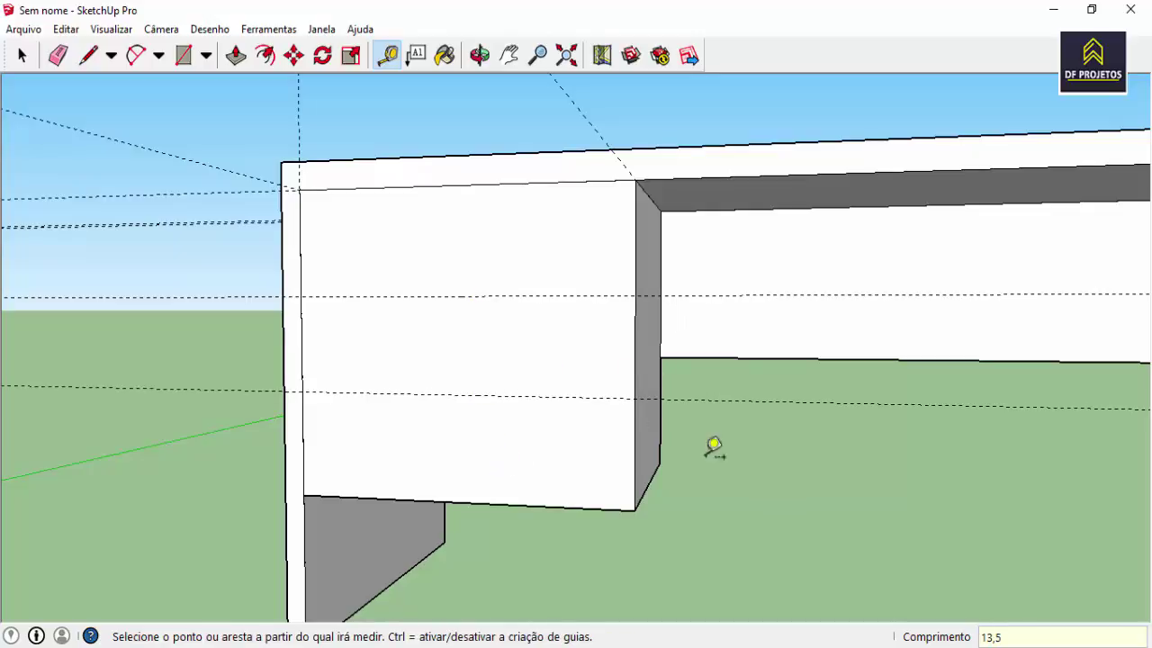
Draw the upper and lower drawer-division lines across the front face along the guides
click(187, 56)
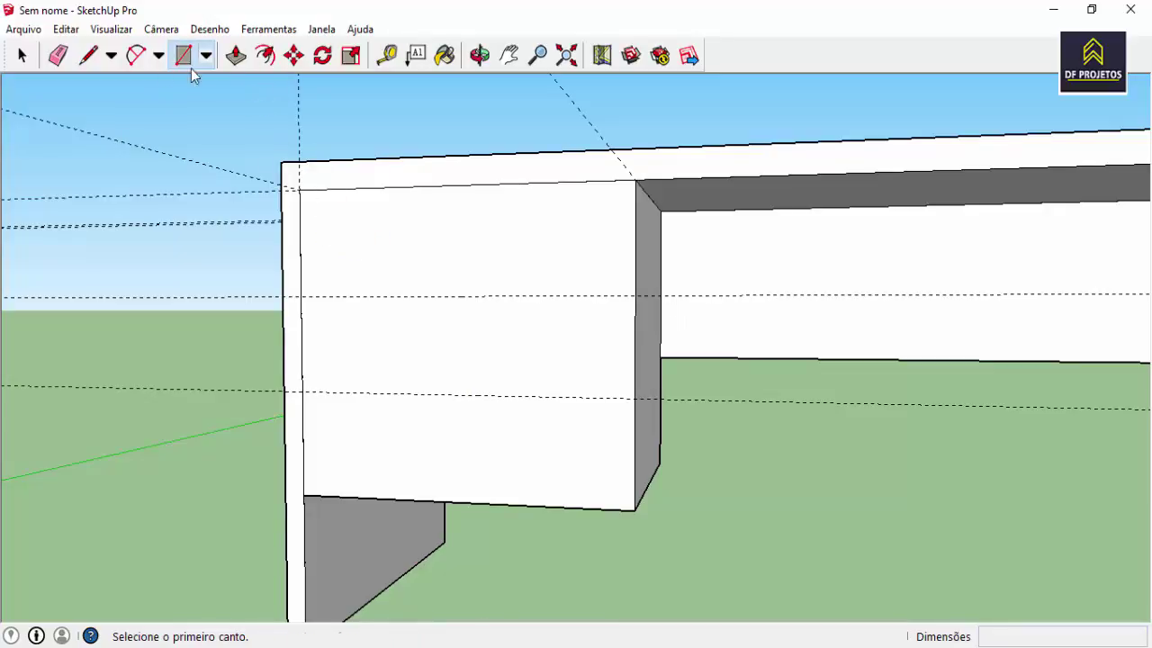
click(88, 56)
click(635, 295)
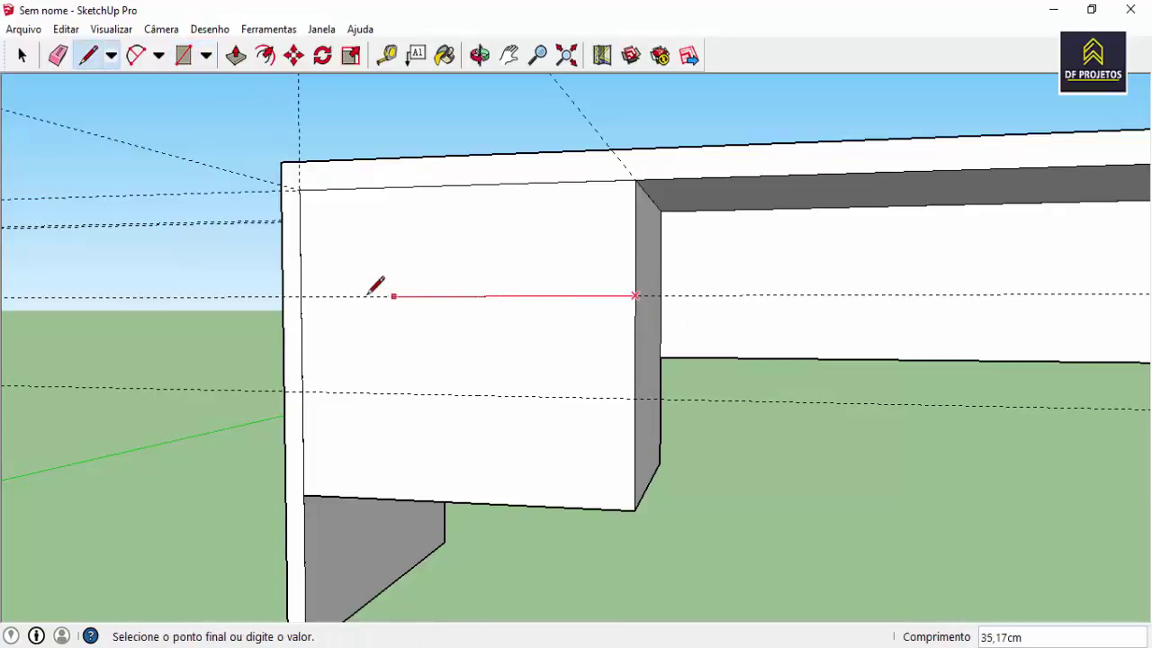
click(301, 295)
click(635, 397)
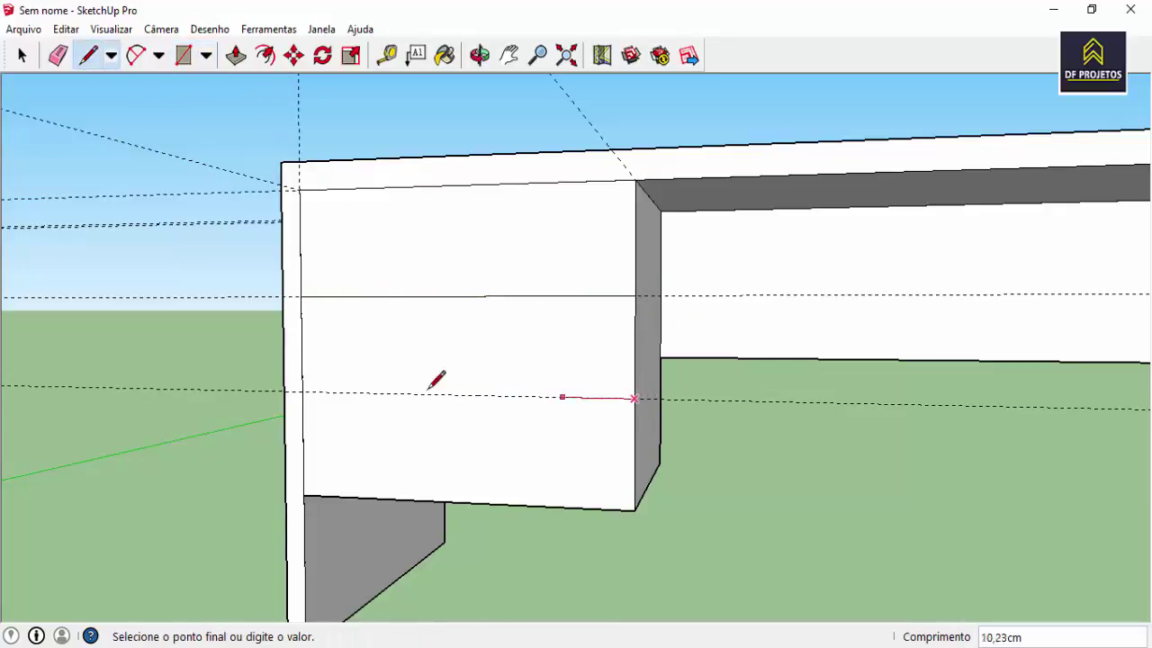
click(302, 393)
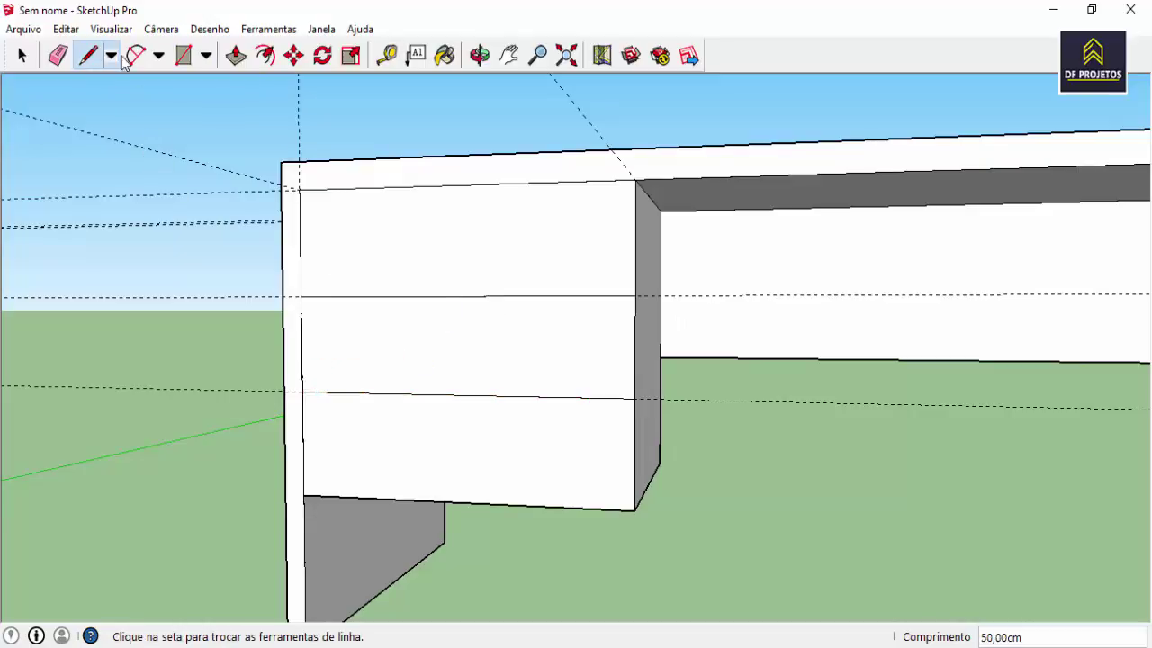
Add guides 0,5 cm above the bottom, 3 cm in from the right, and 0,5 cm off each division
click(387, 55)
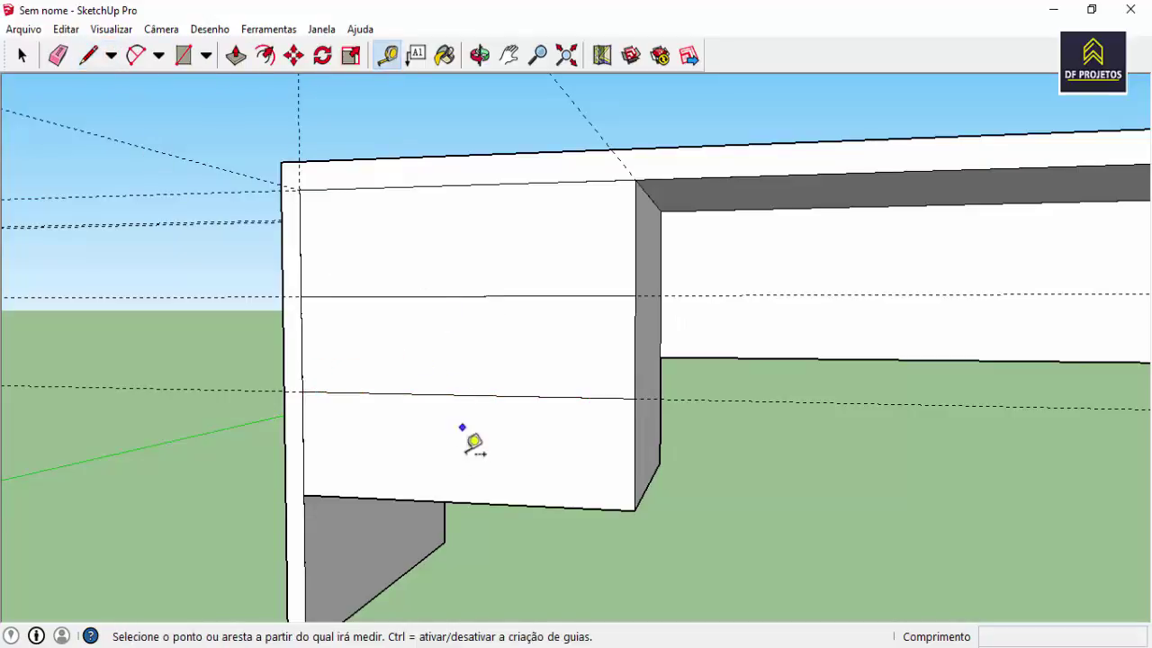
click(474, 502)
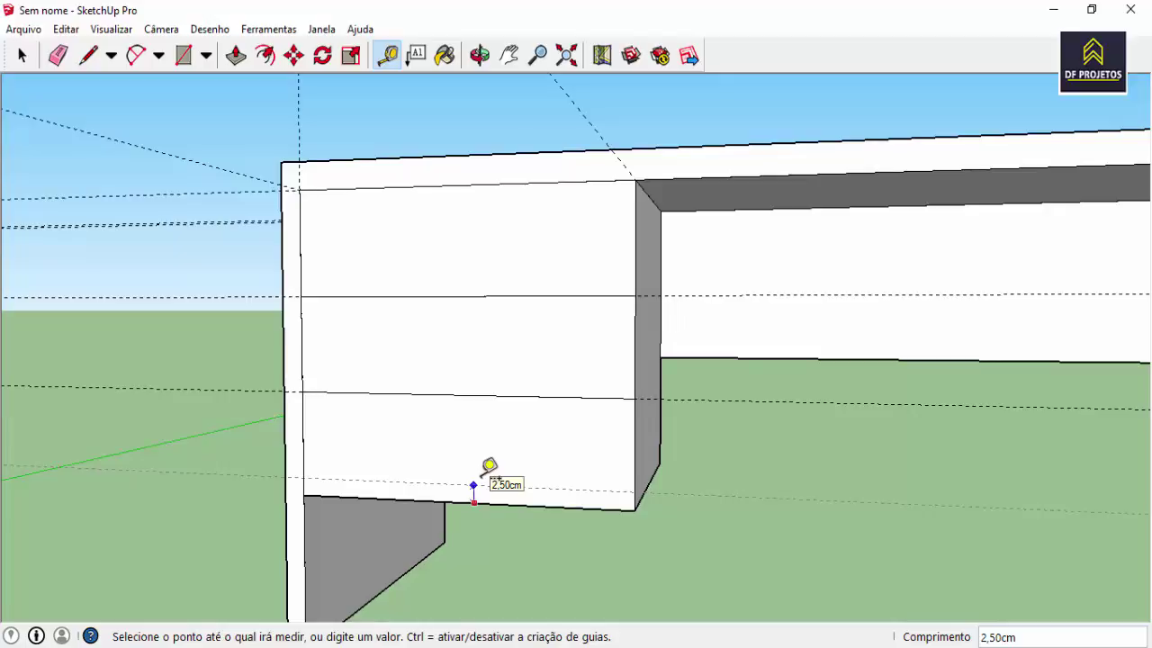
text(0,5)
key(Return)
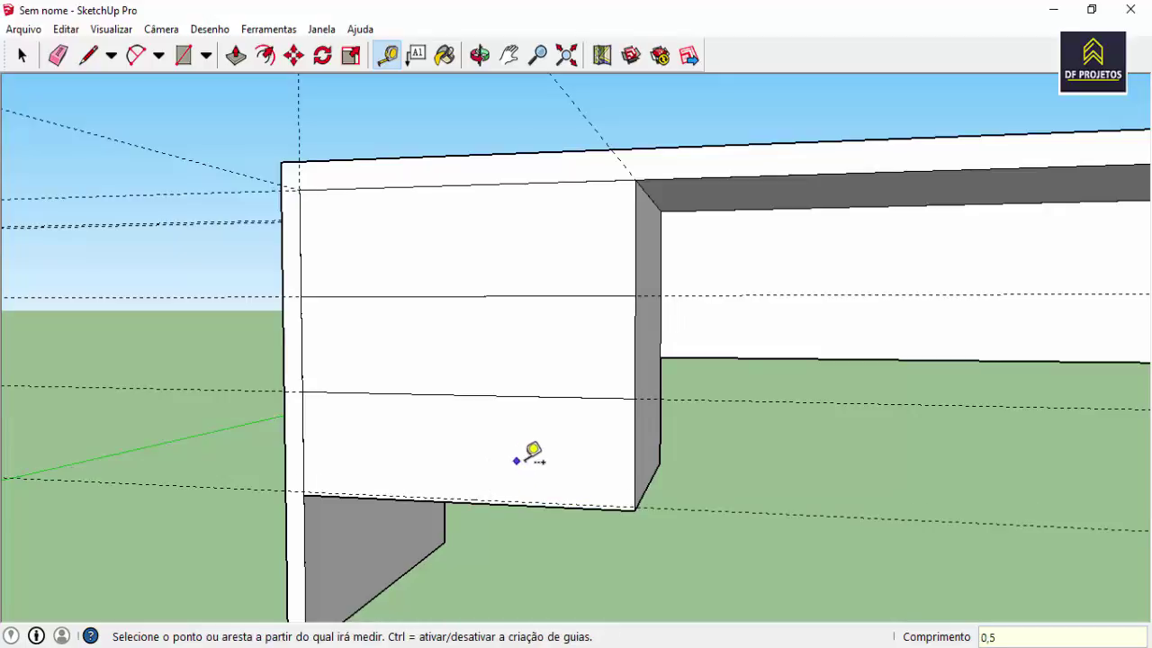
click(634, 454)
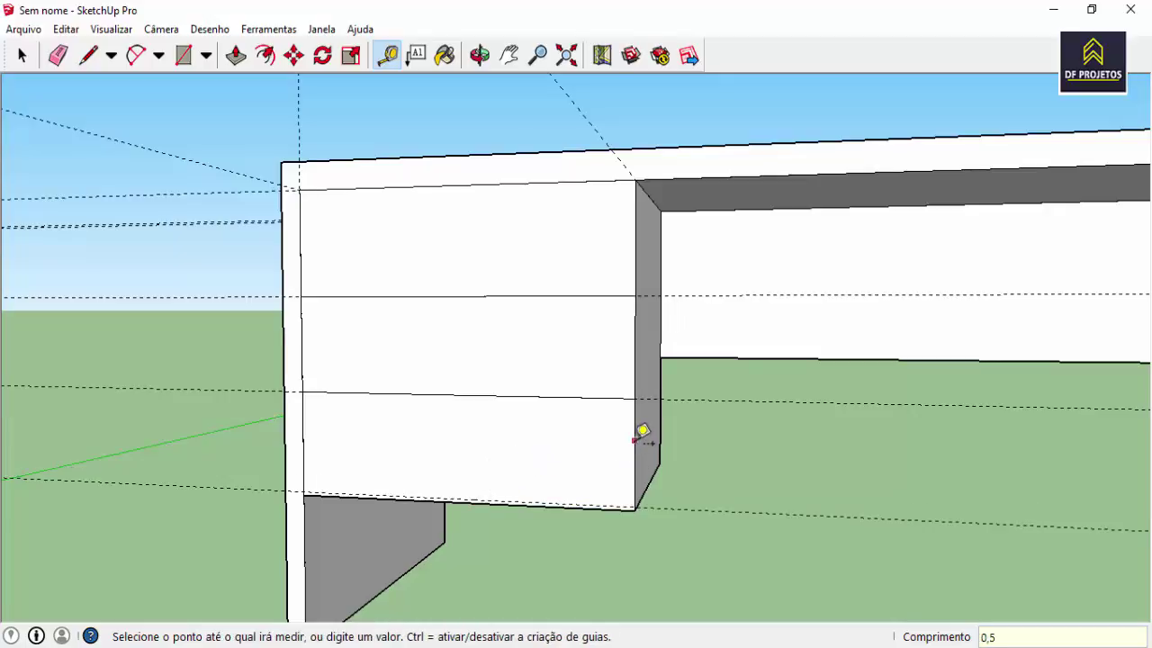
text(3)
key(Return)
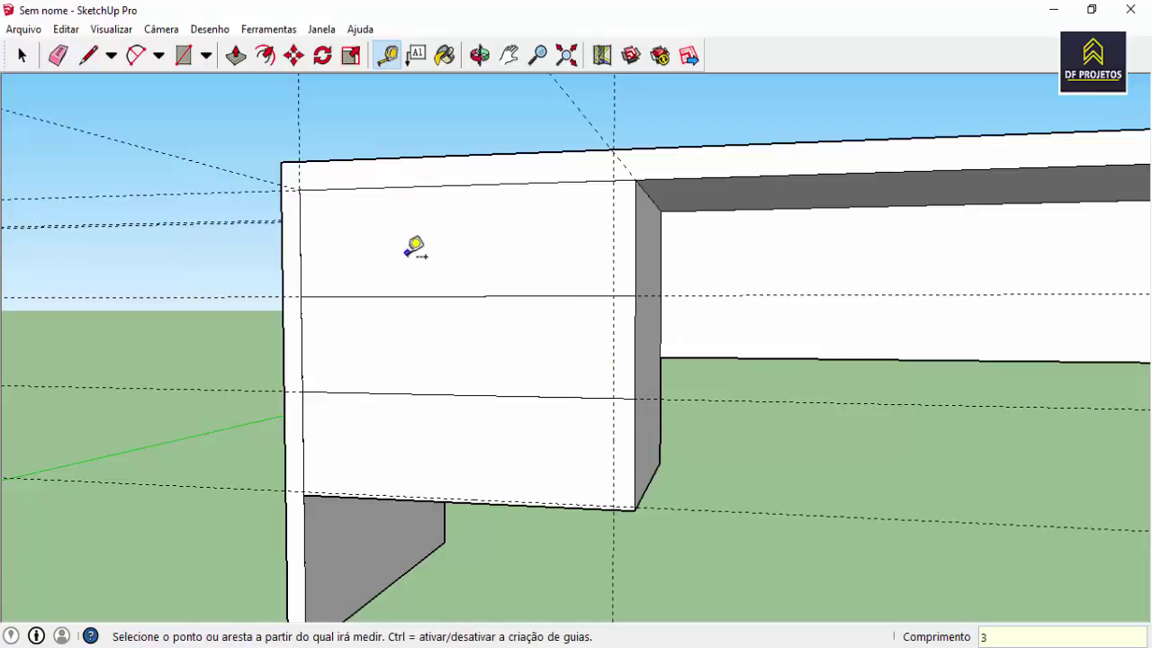
click(425, 296)
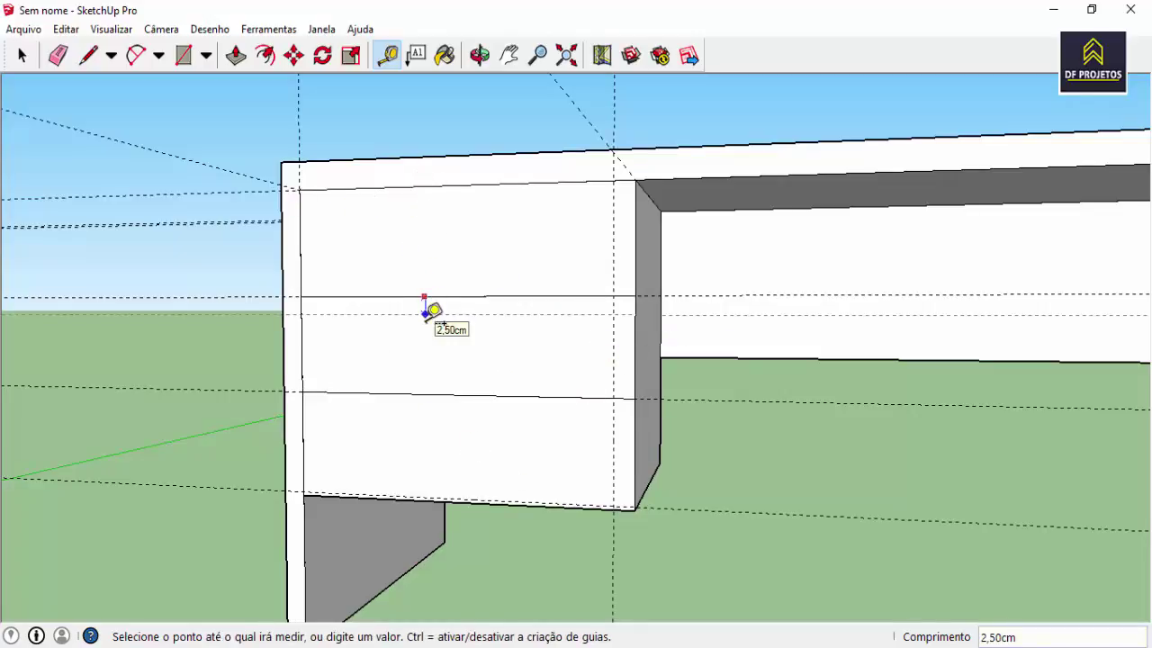
text(5)
key(Return)
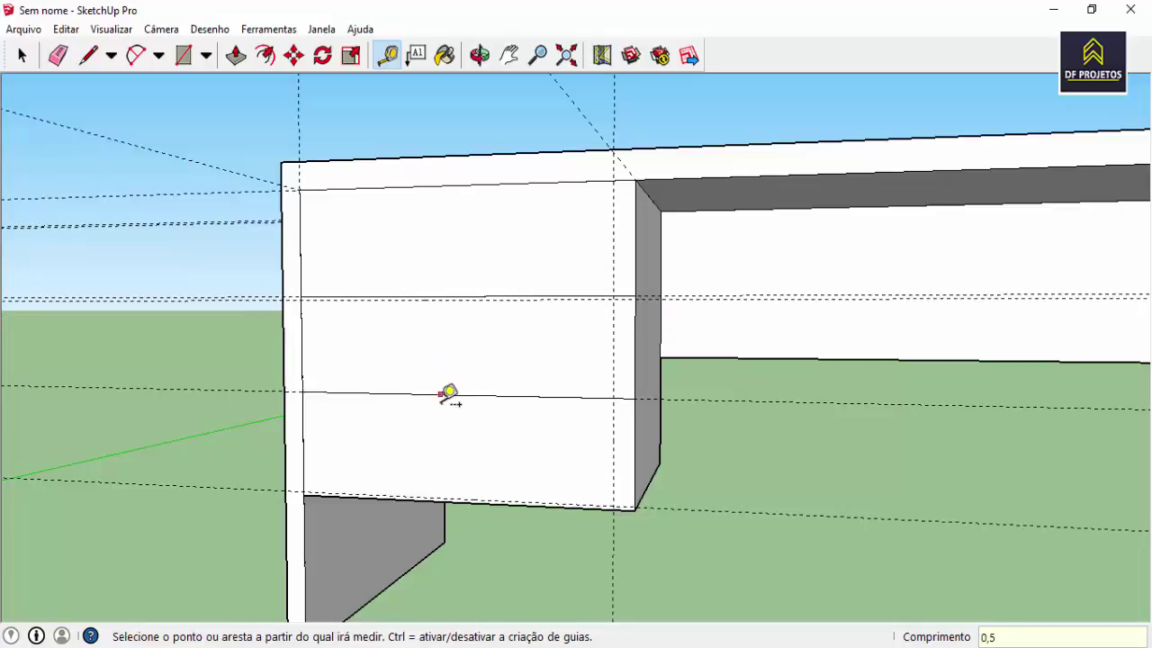
click(447, 393)
text(0,5)
key(Return)
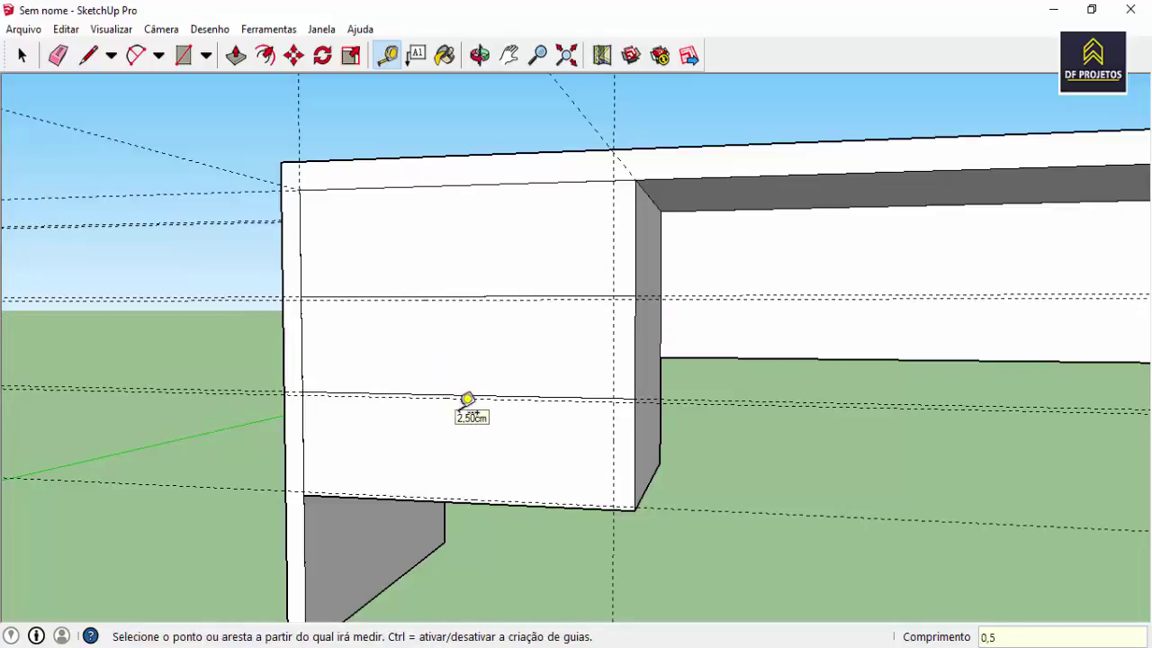
click(87, 55)
Trace edges along the offset guides across the face, down the right guide, and along the bottom
scroll(324, 432, up, 2)
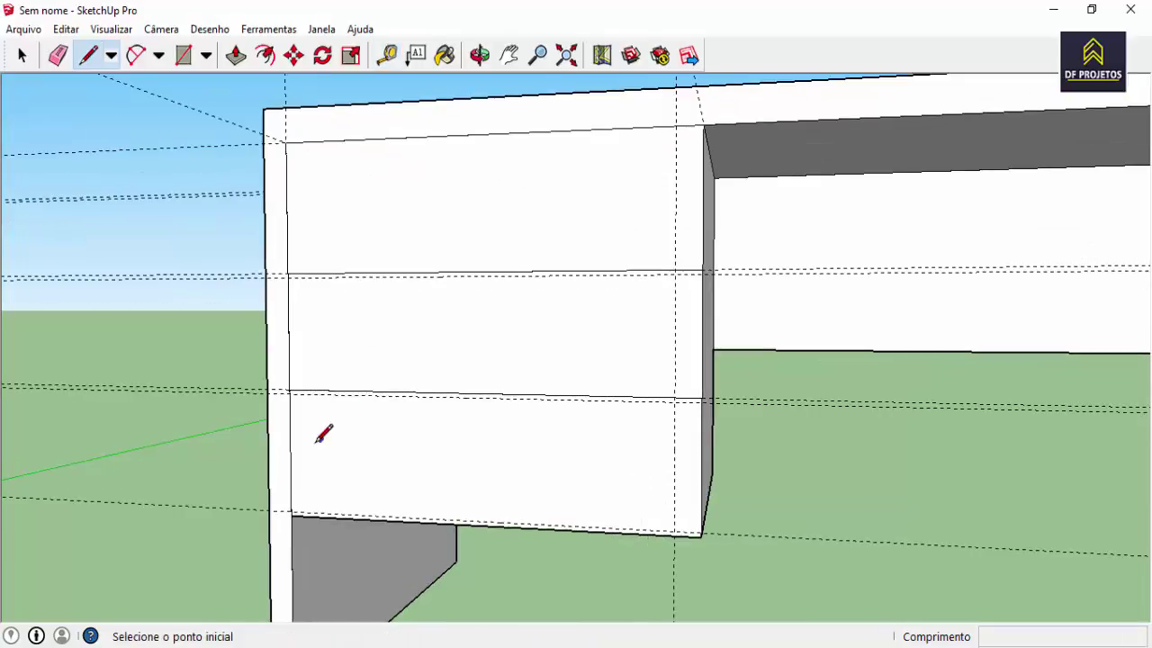
scroll(295, 362, up, 2)
scroll(281, 371, up, 3)
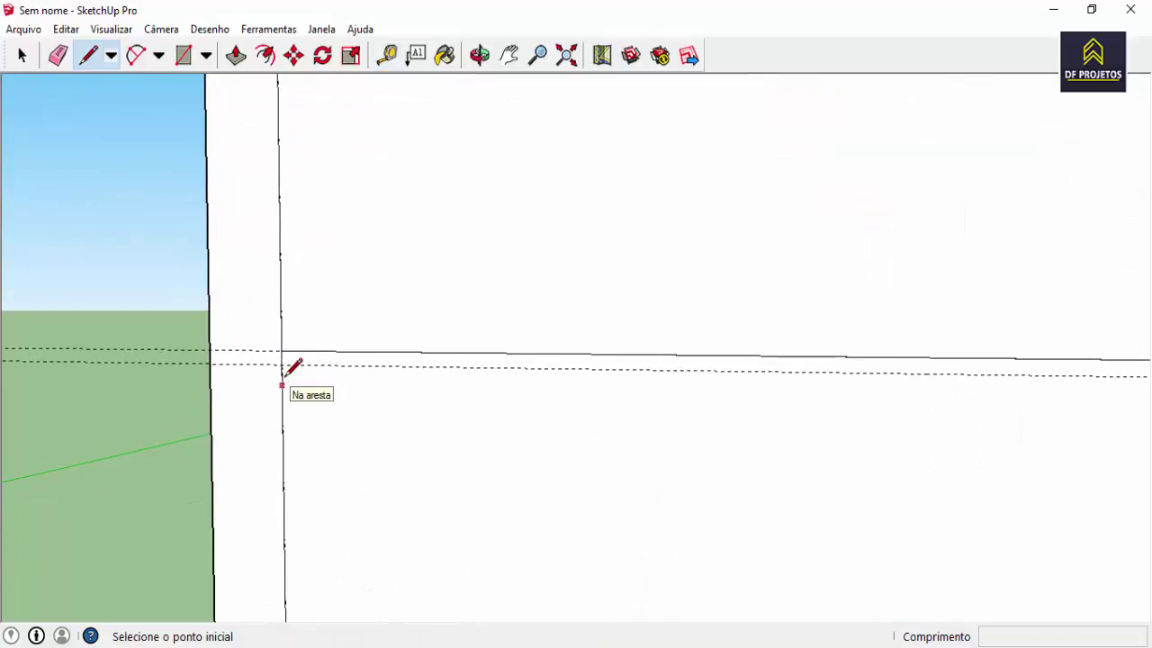
click(288, 361)
scroll(306, 369, down, 3)
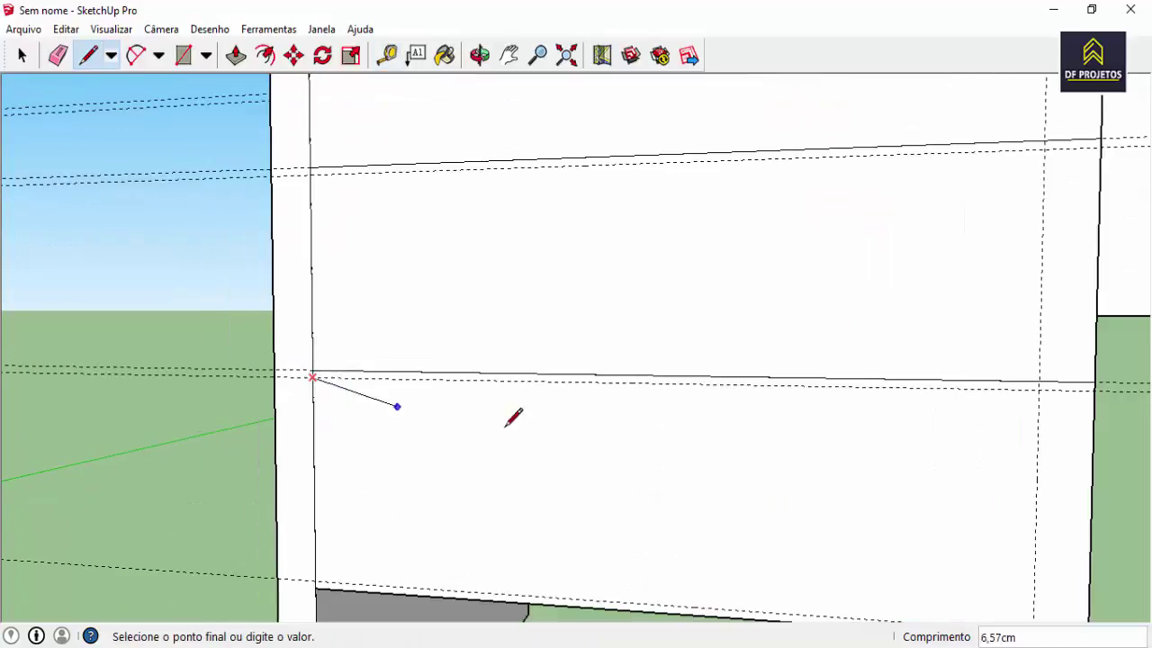
click(1039, 387)
scroll(1026, 572, down, 1)
scroll(1031, 567, down, 1)
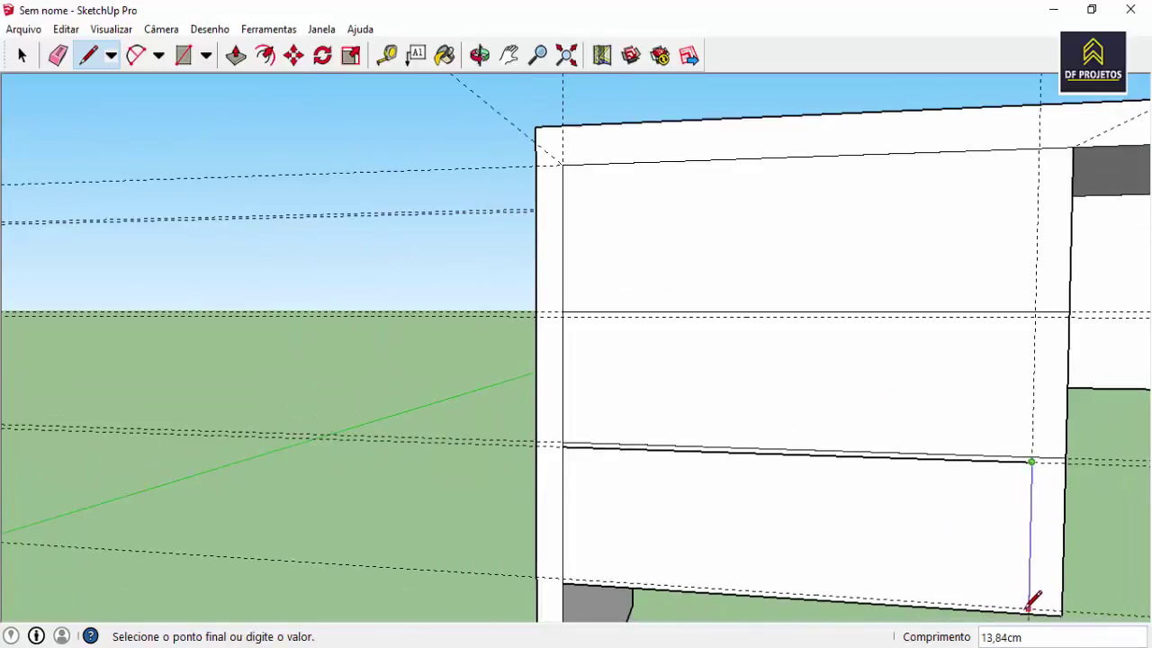
click(1028, 610)
scroll(565, 568, up, 2)
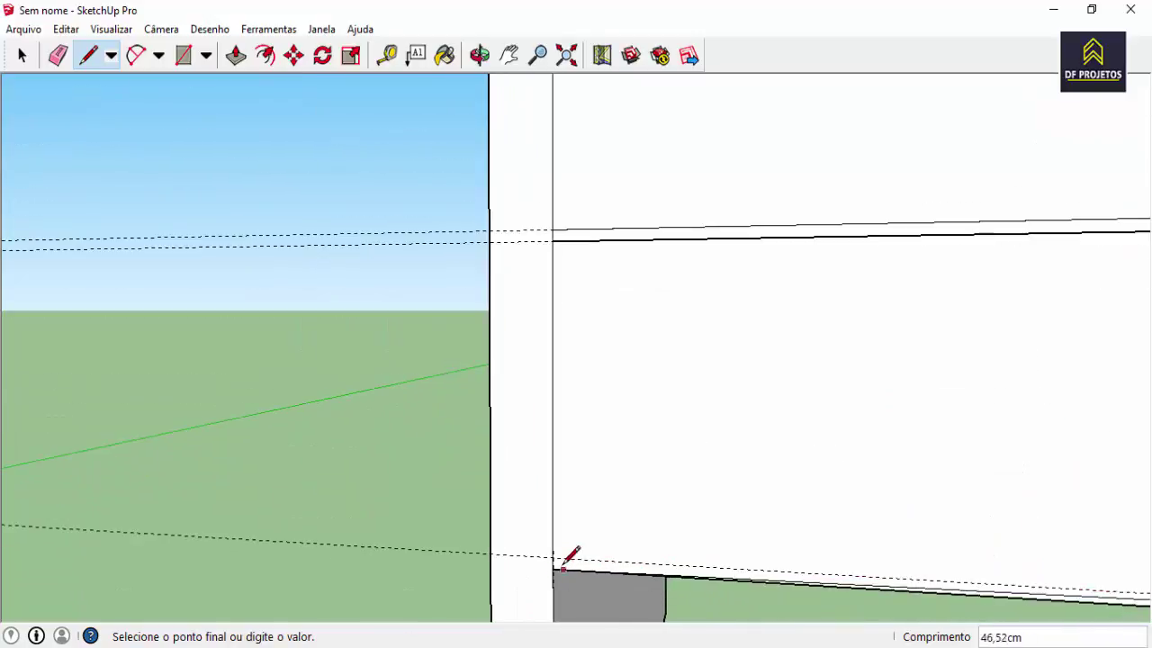
click(558, 549)
scroll(672, 450, down, 2)
scroll(763, 352, down, 2)
scroll(900, 270, down, 1)
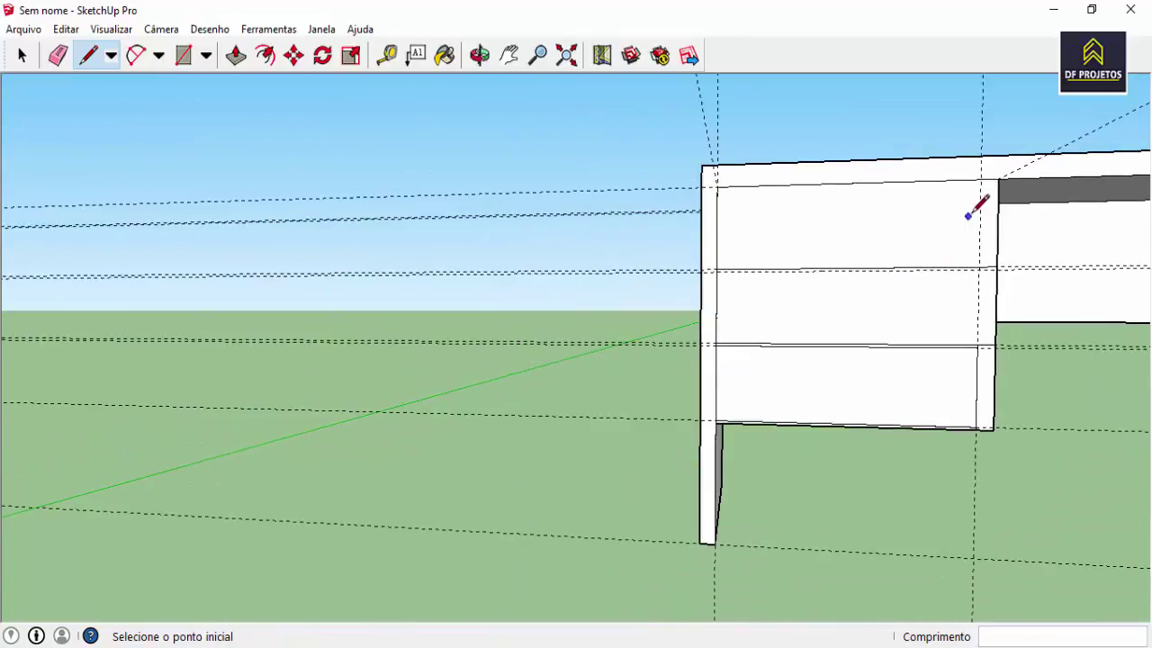
scroll(990, 270, up, 2)
scroll(997, 333, up, 1)
scroll(810, 378, down, 1)
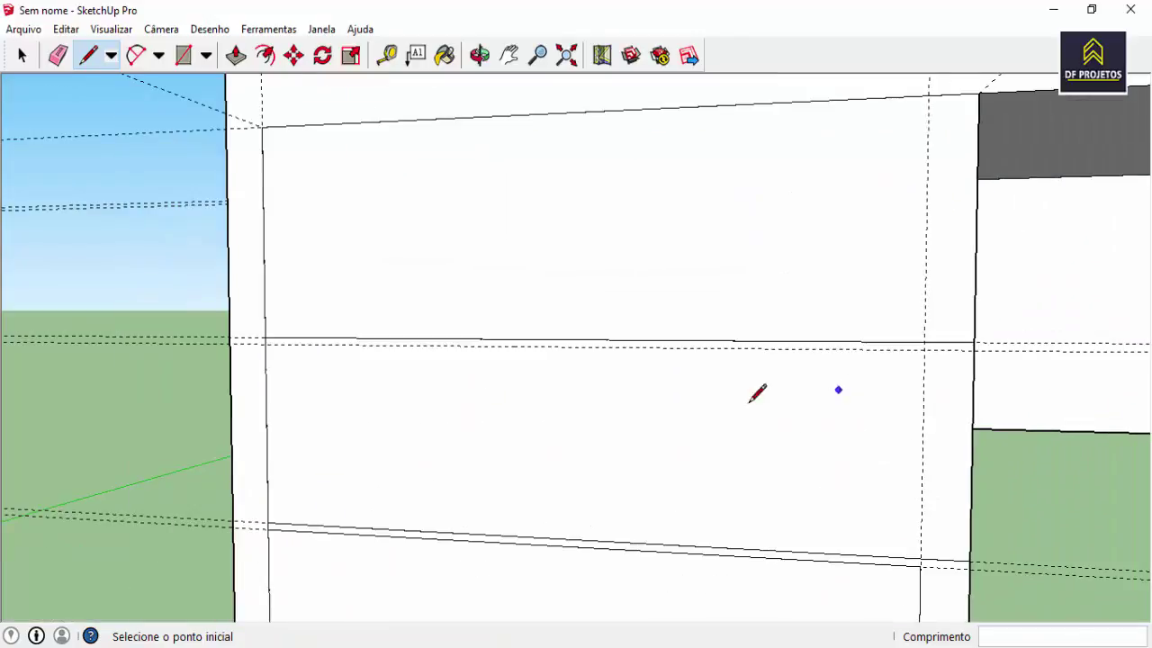
Draw a horizontal edge across the drawer front and a vertical edge down to the lower line
click(265, 341)
key(Escape)
click(264, 342)
click(924, 348)
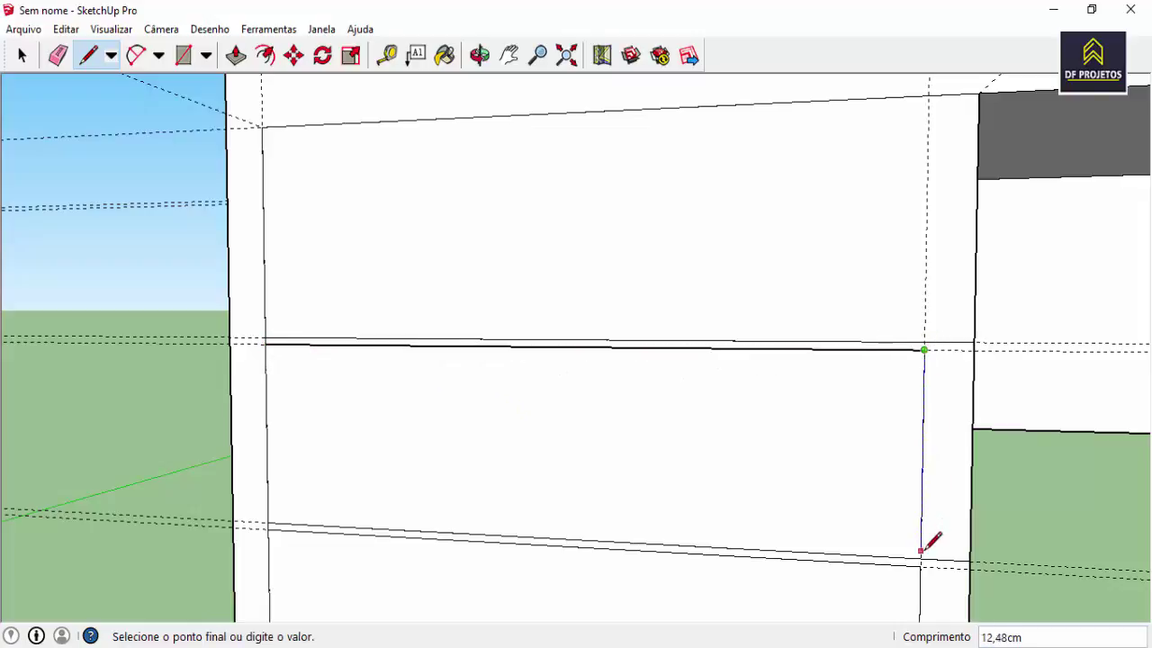
click(920, 565)
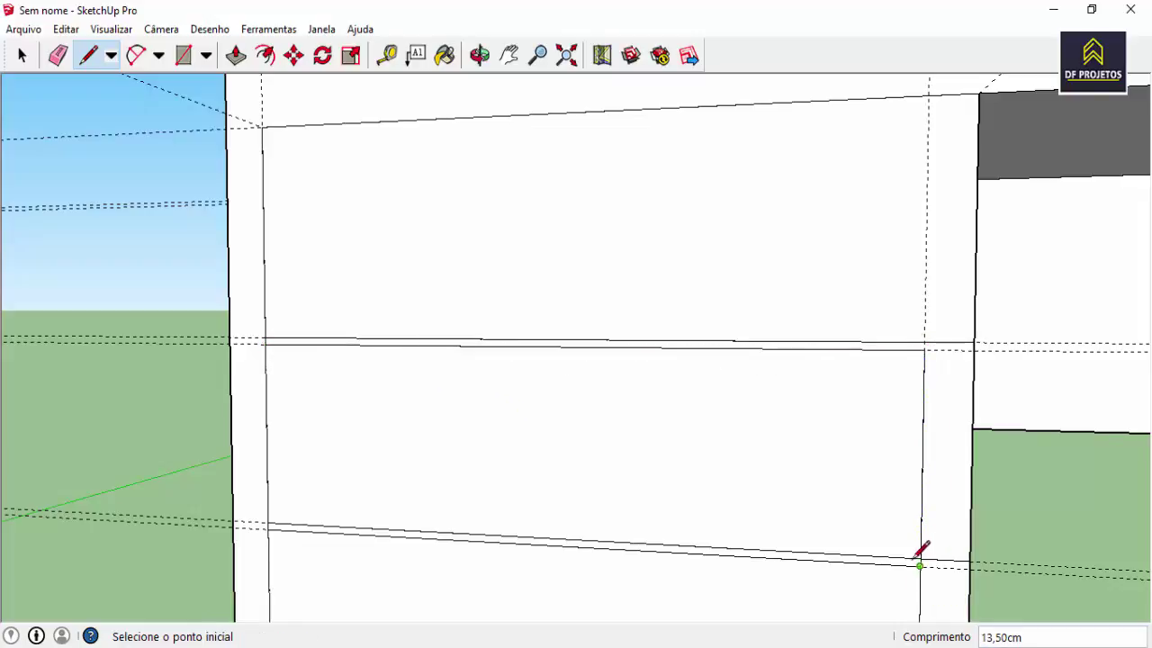
scroll(906, 540, down, 5)
scroll(907, 538, down, 2)
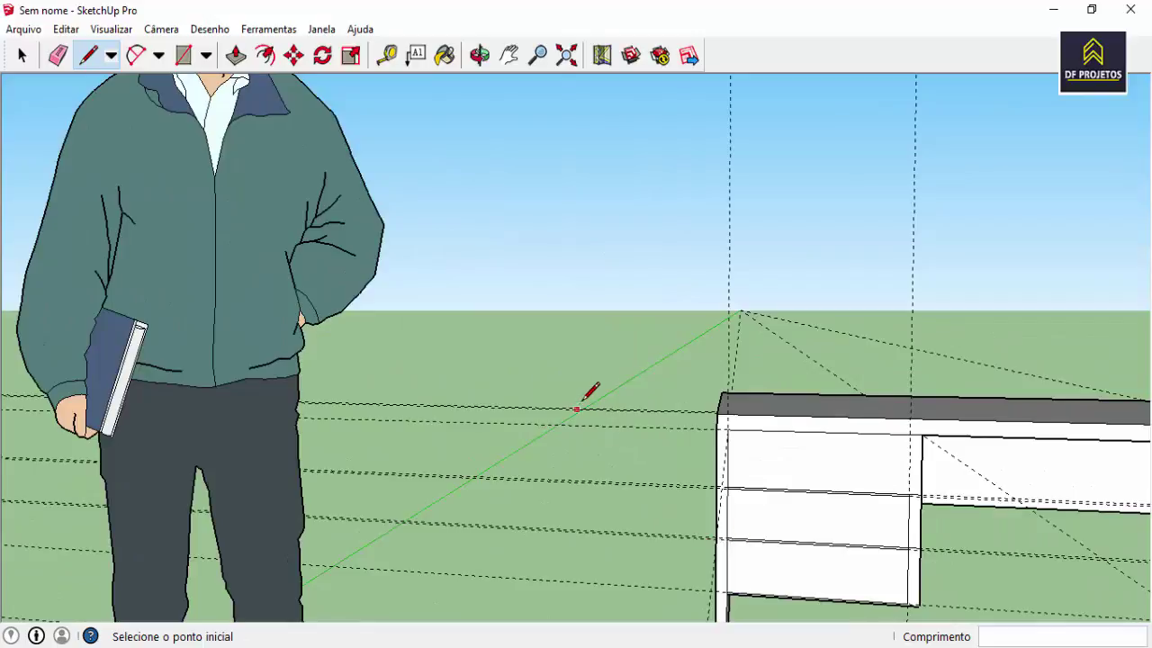
click(22, 55)
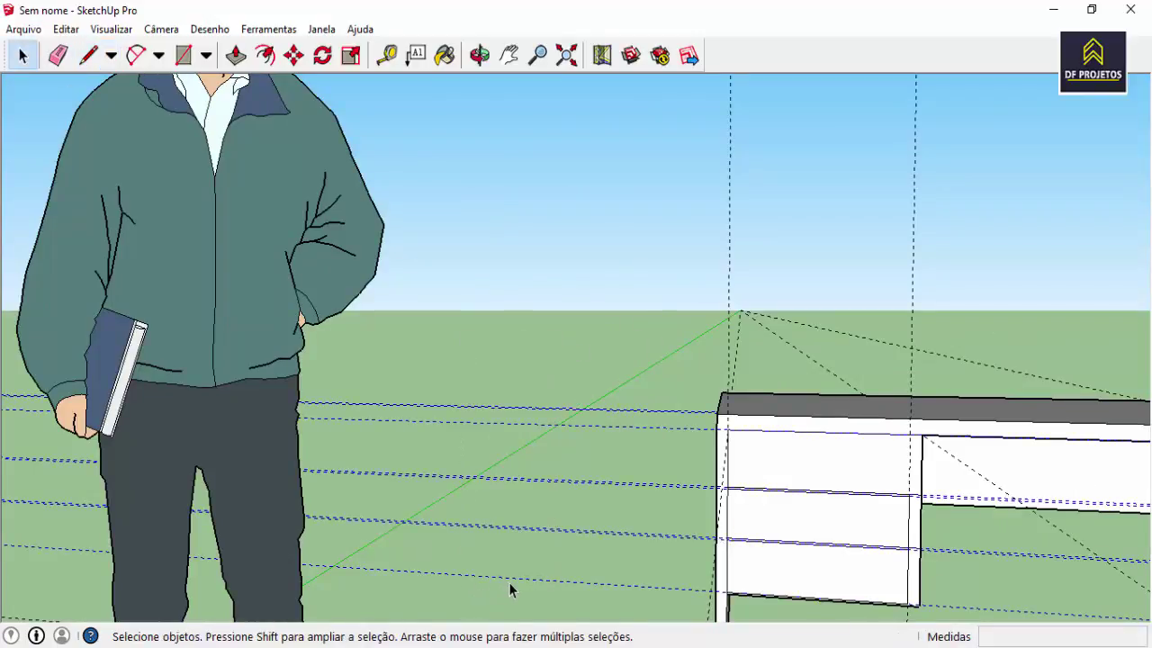
scroll(627, 450, down, 3)
scroll(656, 295, down, 2)
drag(632, 254, 905, 374)
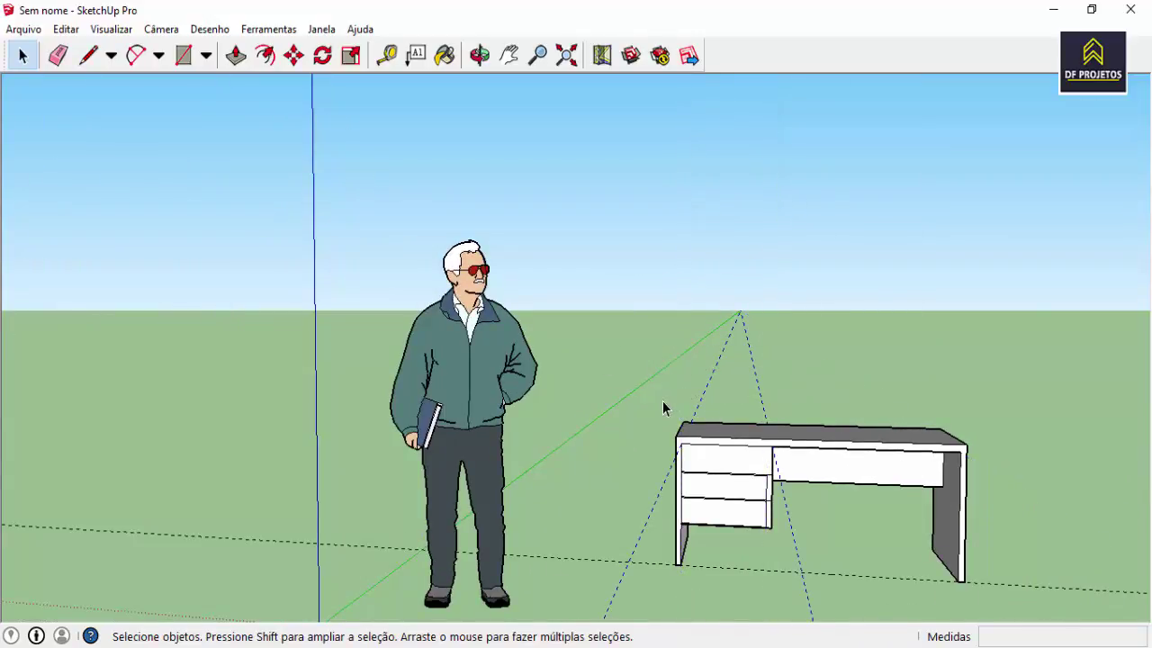
scroll(729, 432, down, 2)
scroll(753, 471, up, 5)
scroll(759, 487, up, 3)
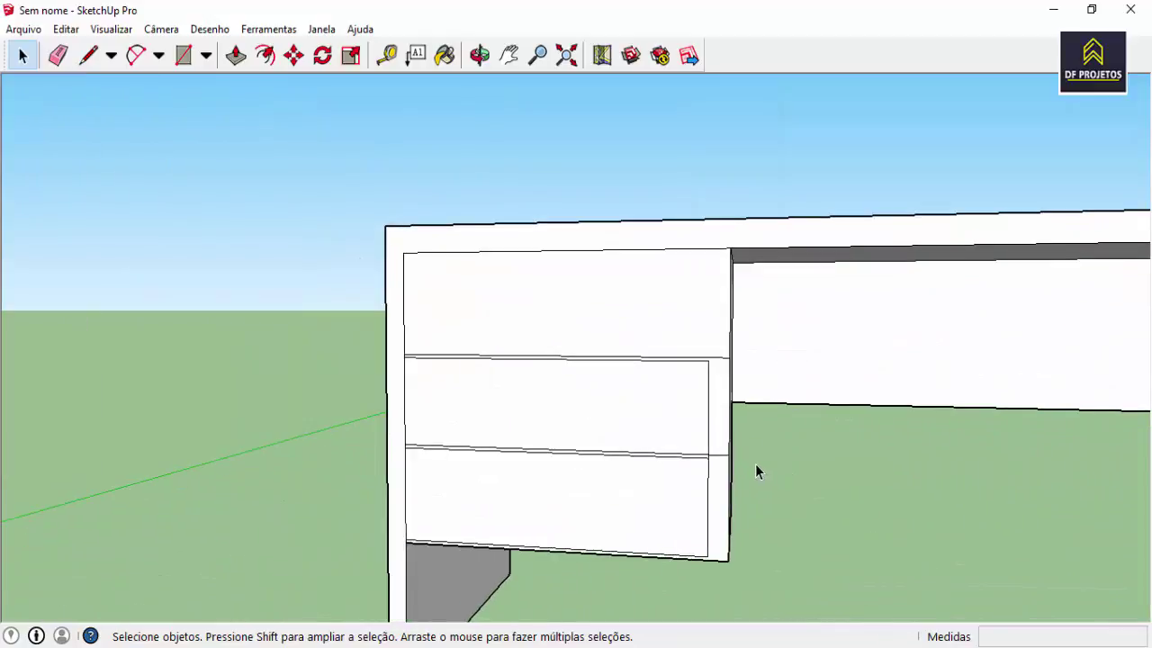
scroll(755, 463, up, 2)
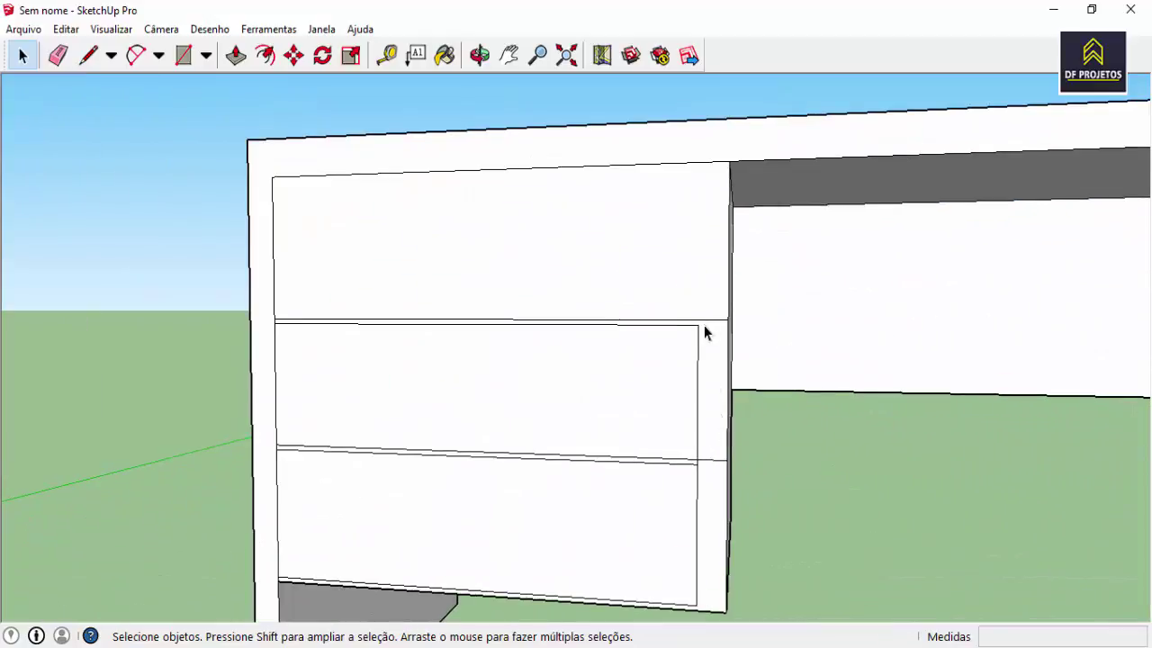
Draw a vertical line from the top drawer's right corner up to its top edge
click(88, 56)
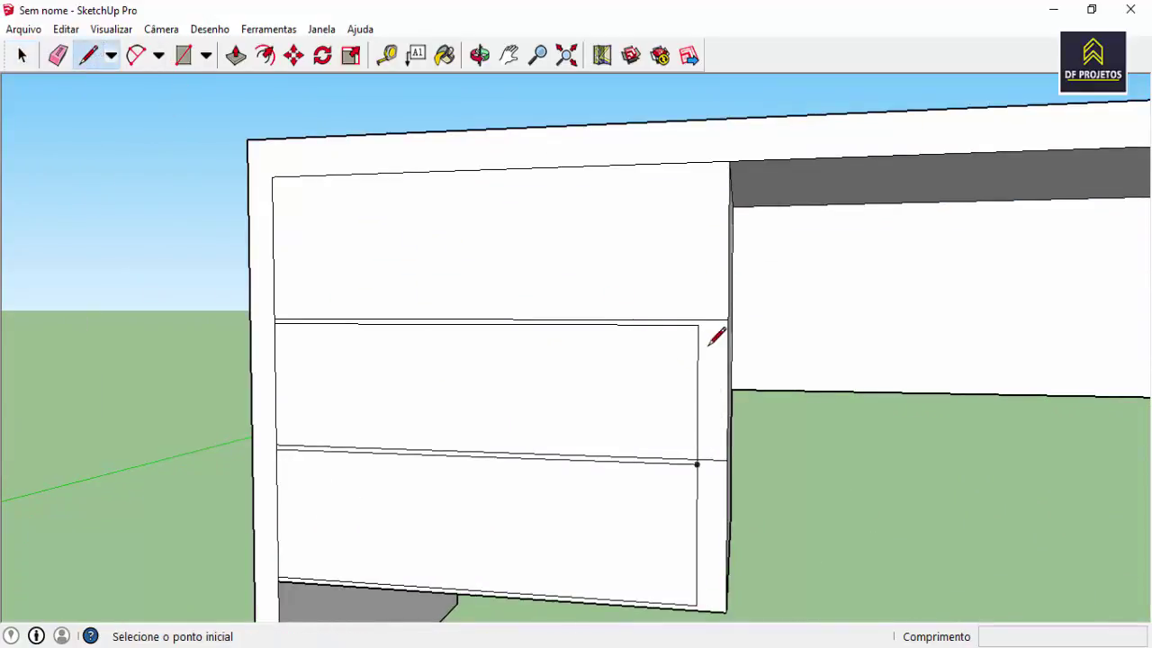
scroll(699, 315, up, 3)
click(699, 293)
scroll(699, 216, down, 2)
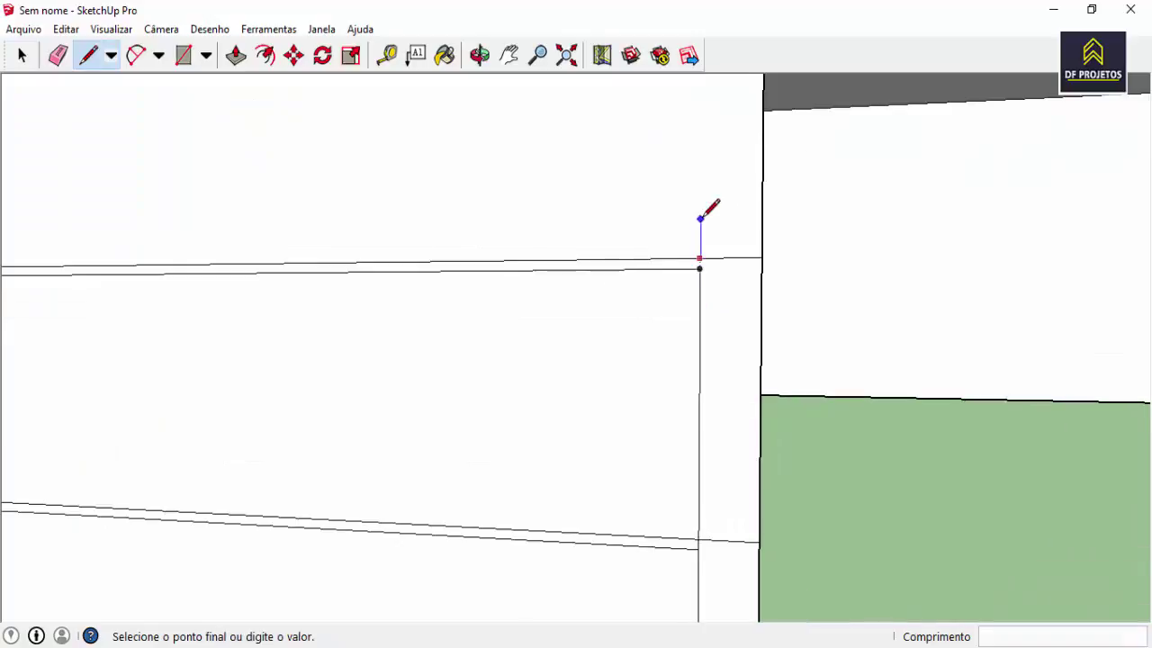
scroll(700, 213, down, 3)
mouse_move(707, 154)
middle_down()
mouse_move(694, 266)
mouse_move(708, 166)
middle_up()
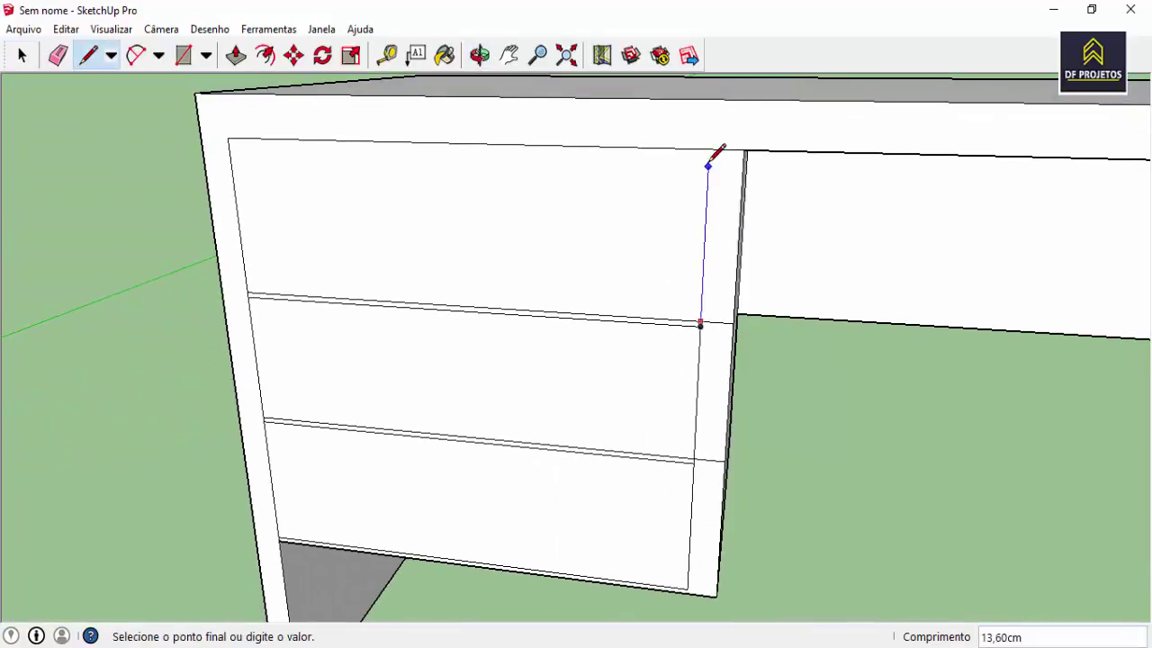
click(709, 147)
scroll(733, 225, down, 3)
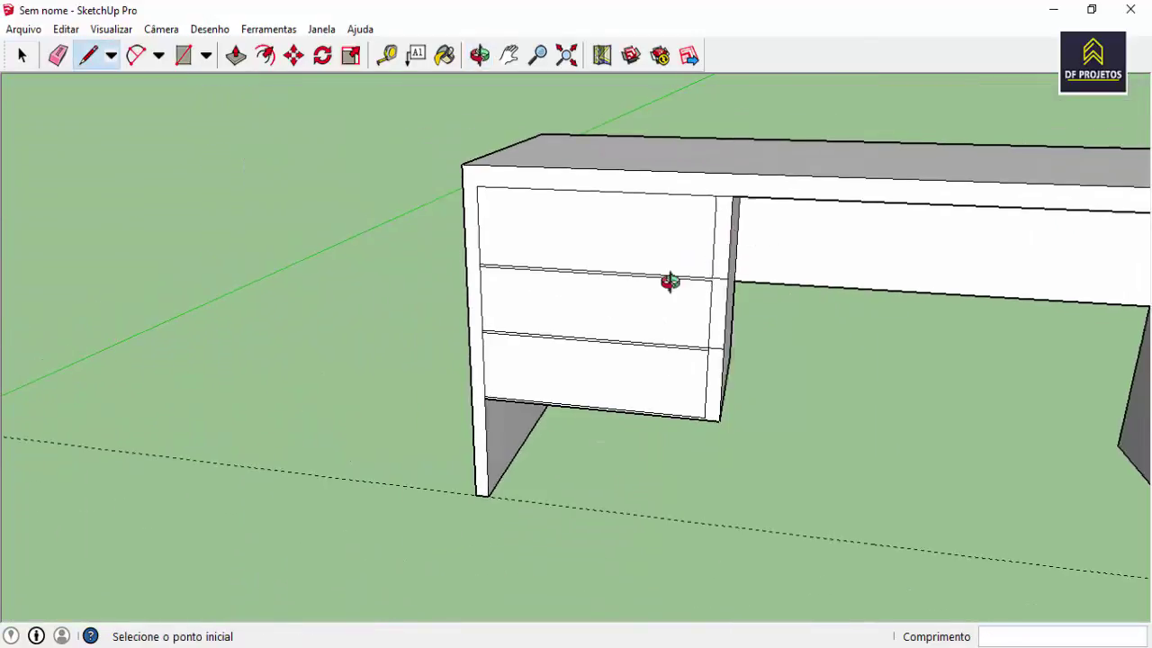
middle_drag(671, 280, 731, 275)
scroll(717, 258, up, 2)
scroll(666, 252, up, 3)
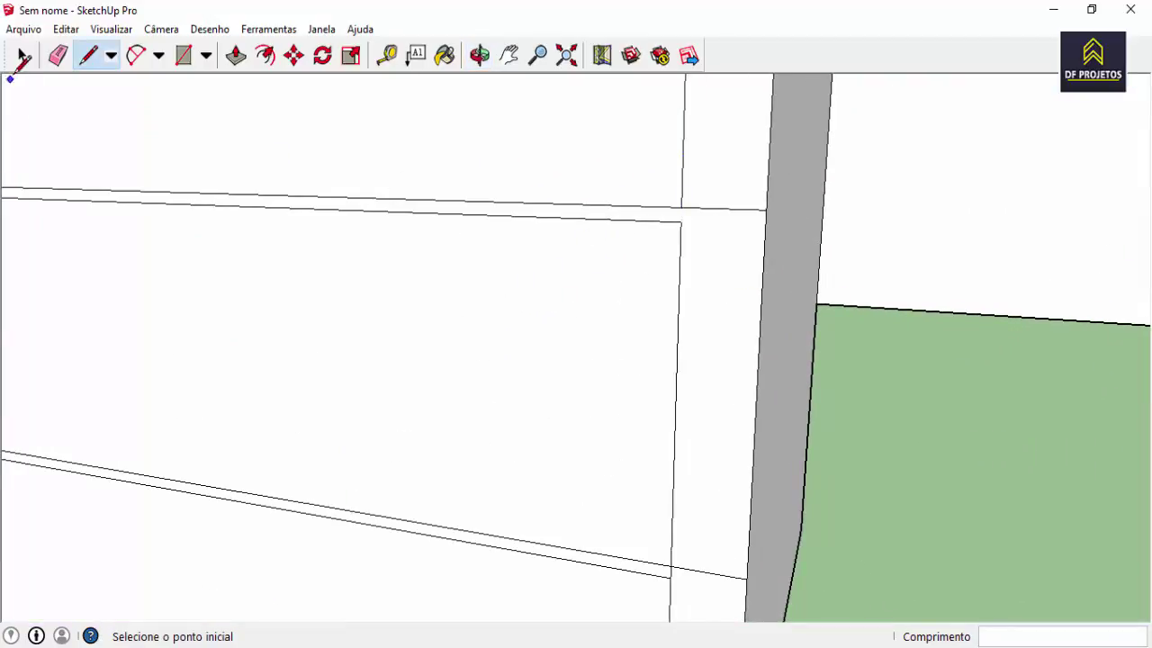
Delete the small sliver face and leftover edge above the drawer corner
click(22, 56)
click(739, 209)
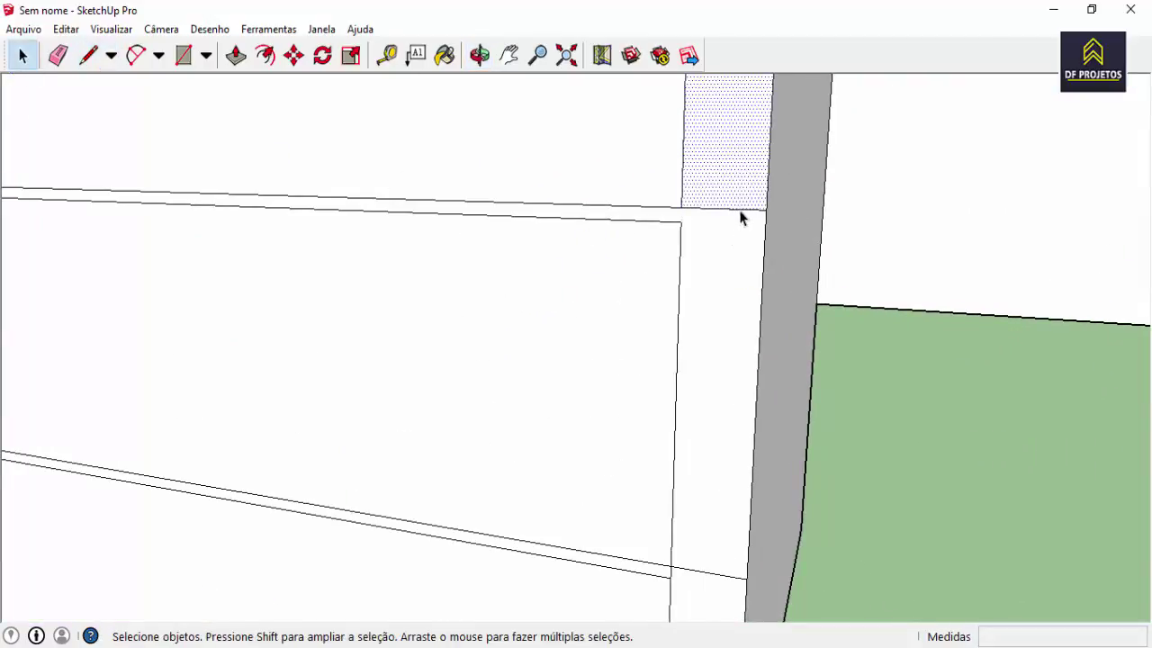
key(Delete)
click(740, 209)
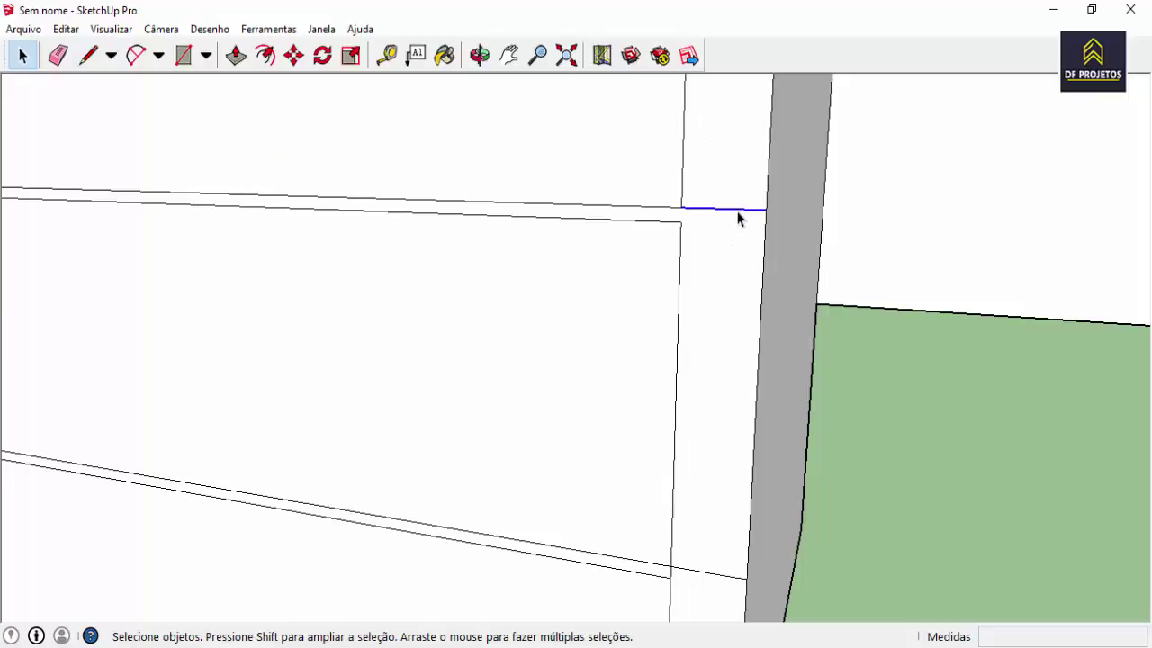
key(Delete)
Delete the narrow strip and leftover edge beside the drawer's lower edge, then inspect the drawers
scroll(710, 478, up, 2)
scroll(720, 473, up, 1)
click(726, 466)
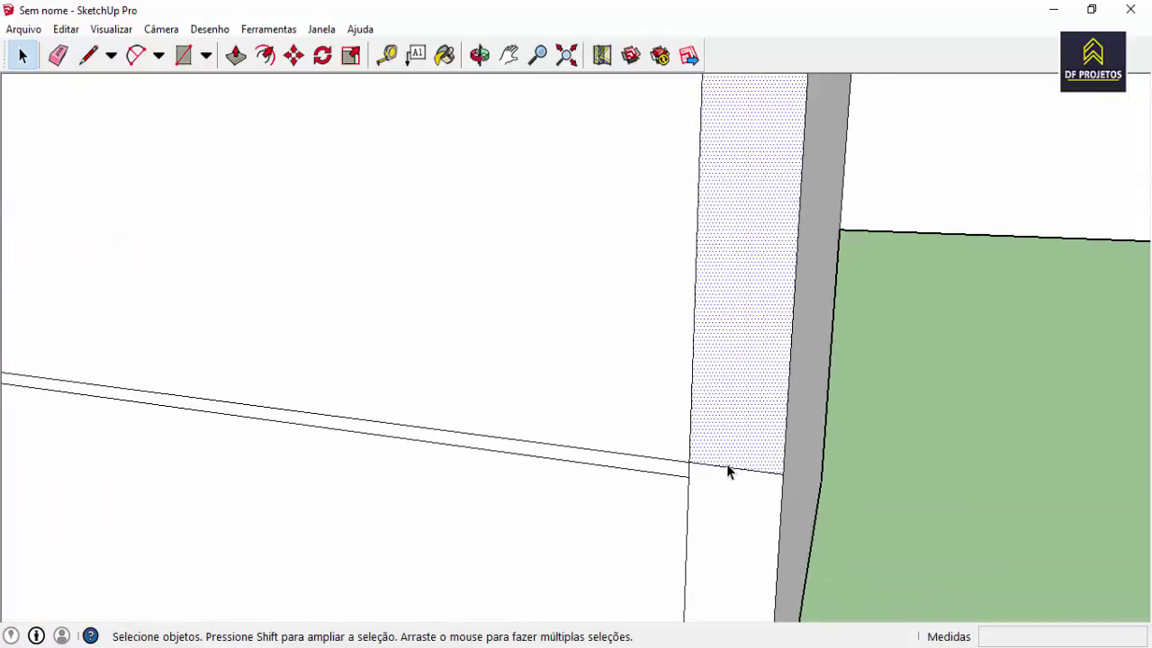
double_click(727, 463)
key(Delete)
click(727, 467)
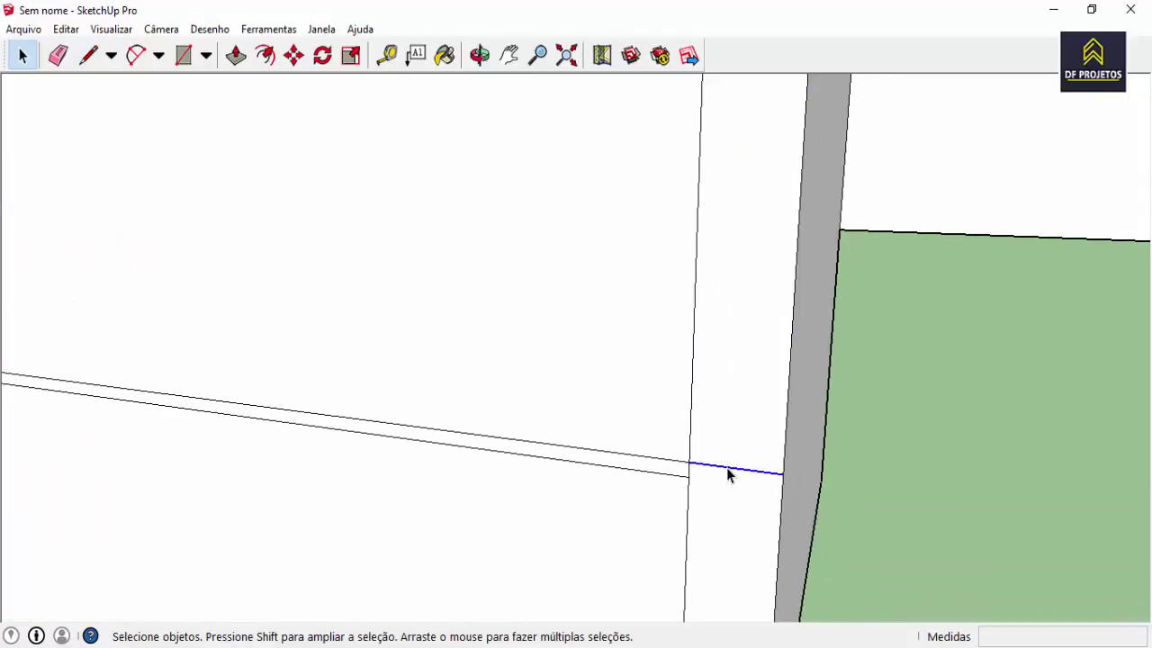
key(Delete)
scroll(684, 477, up, 1)
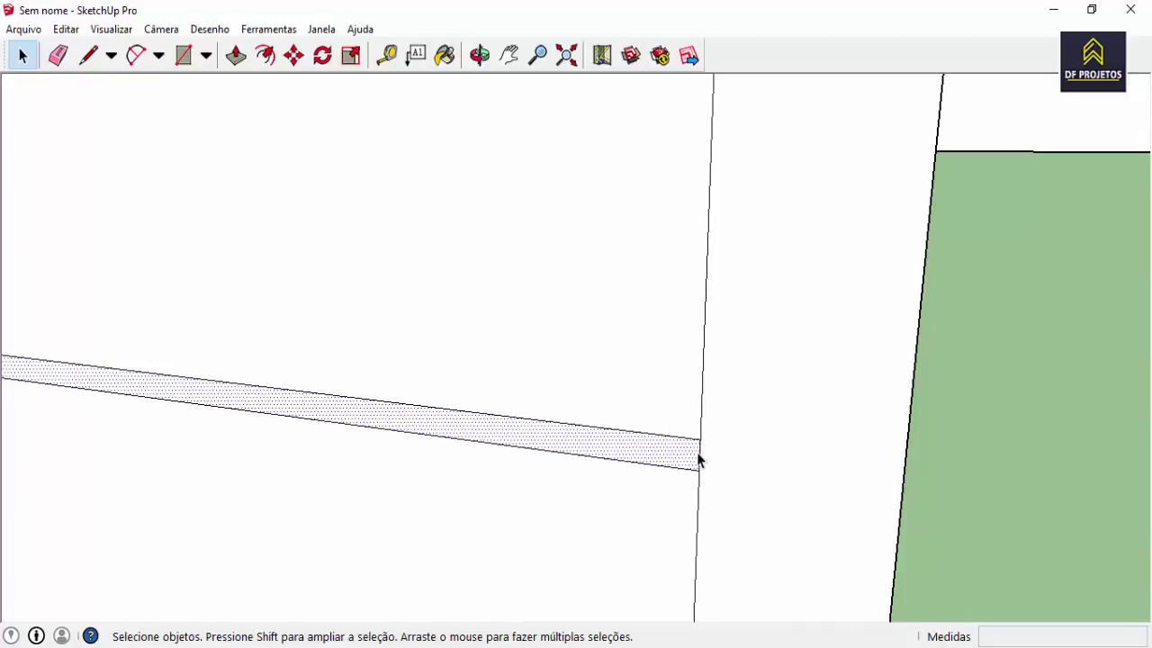
scroll(701, 470, down, 2)
scroll(701, 470, down, 1)
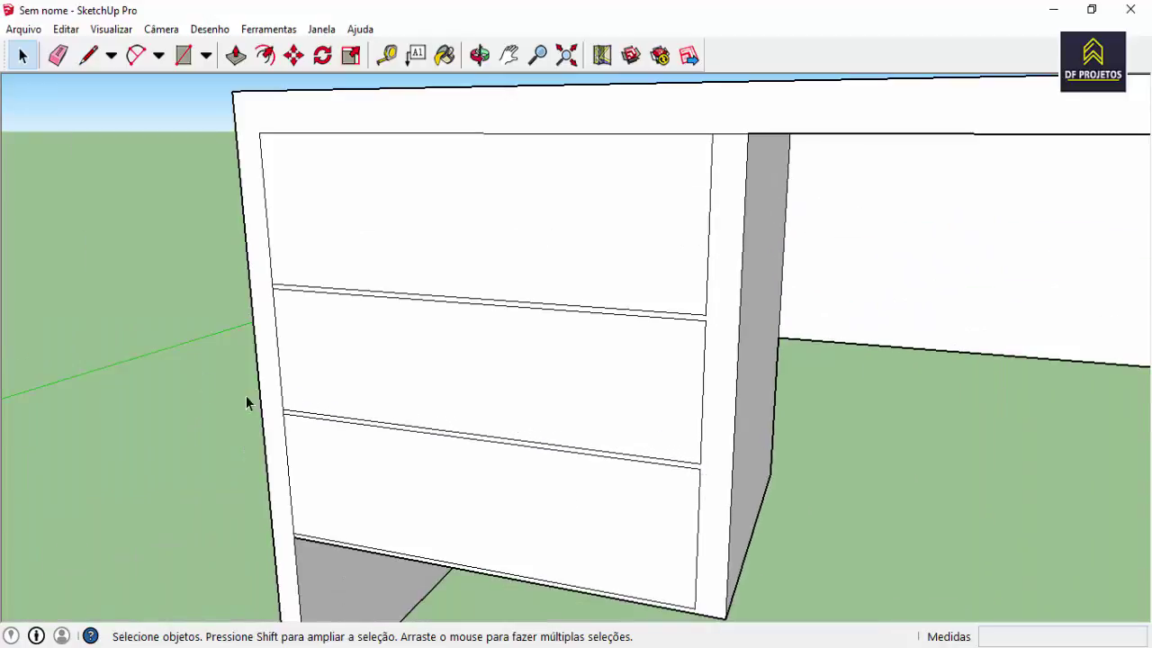
scroll(309, 290, up, 1)
scroll(262, 304, up, 2)
scroll(247, 288, up, 2)
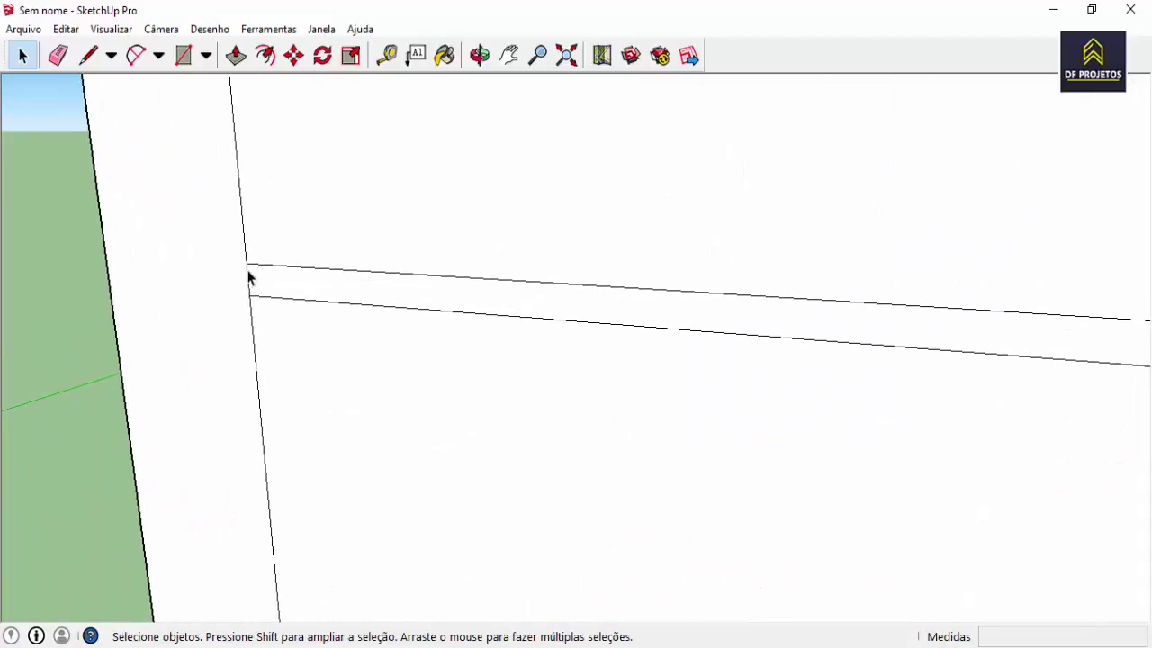
scroll(253, 319, down, 1)
scroll(276, 476, down, 3)
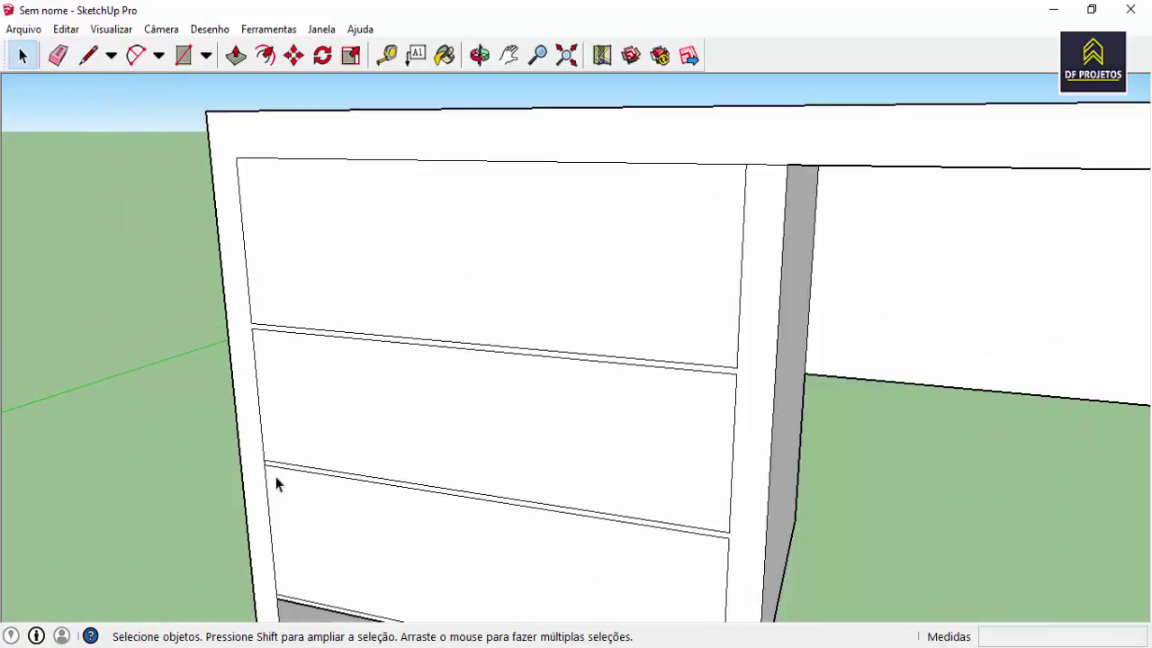
scroll(266, 463, up, 3)
scroll(249, 432, up, 1)
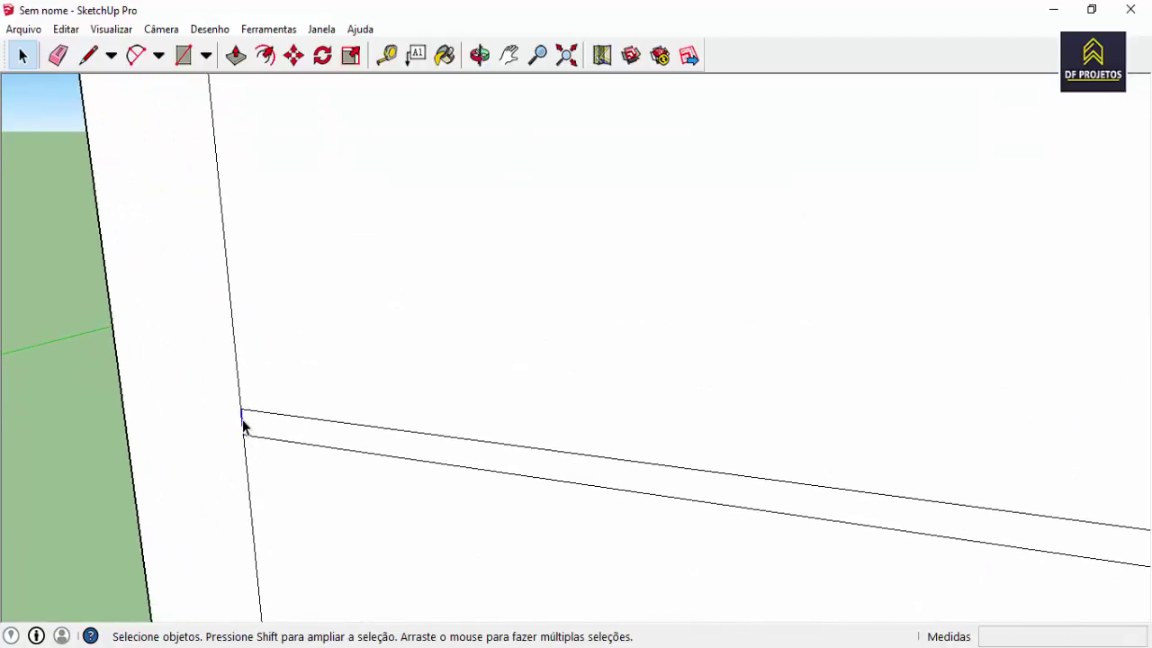
scroll(269, 460, down, 1)
scroll(278, 456, down, 5)
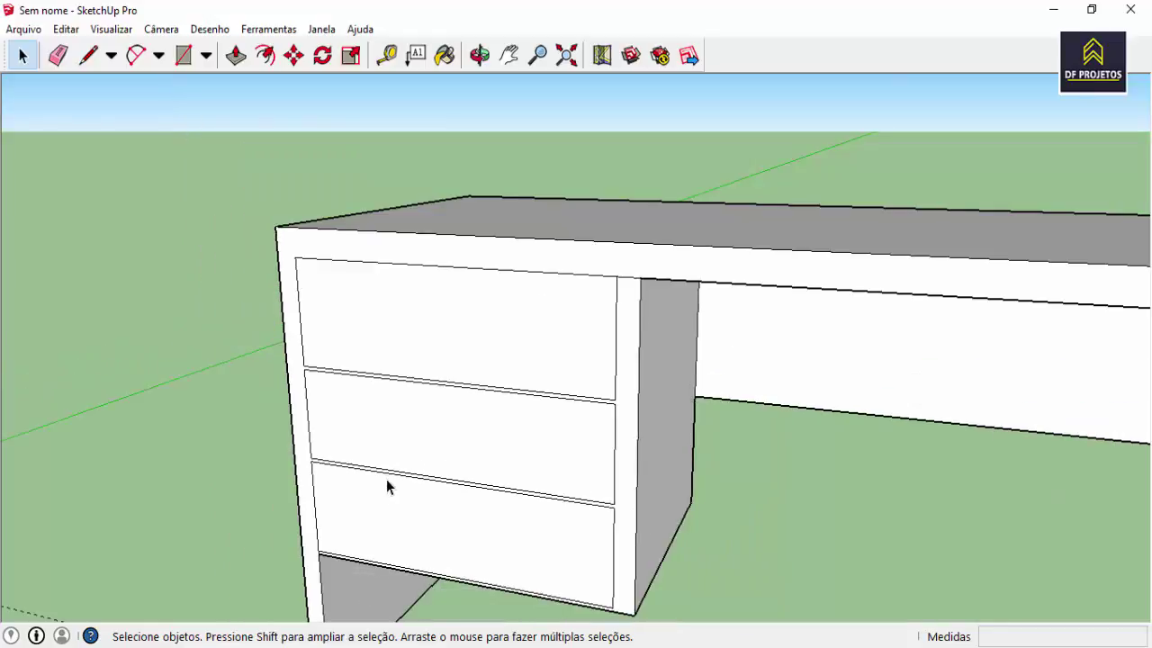
middle_drag(381, 595, 529, 427)
scroll(326, 546, up, 3)
scroll(329, 545, up, 3)
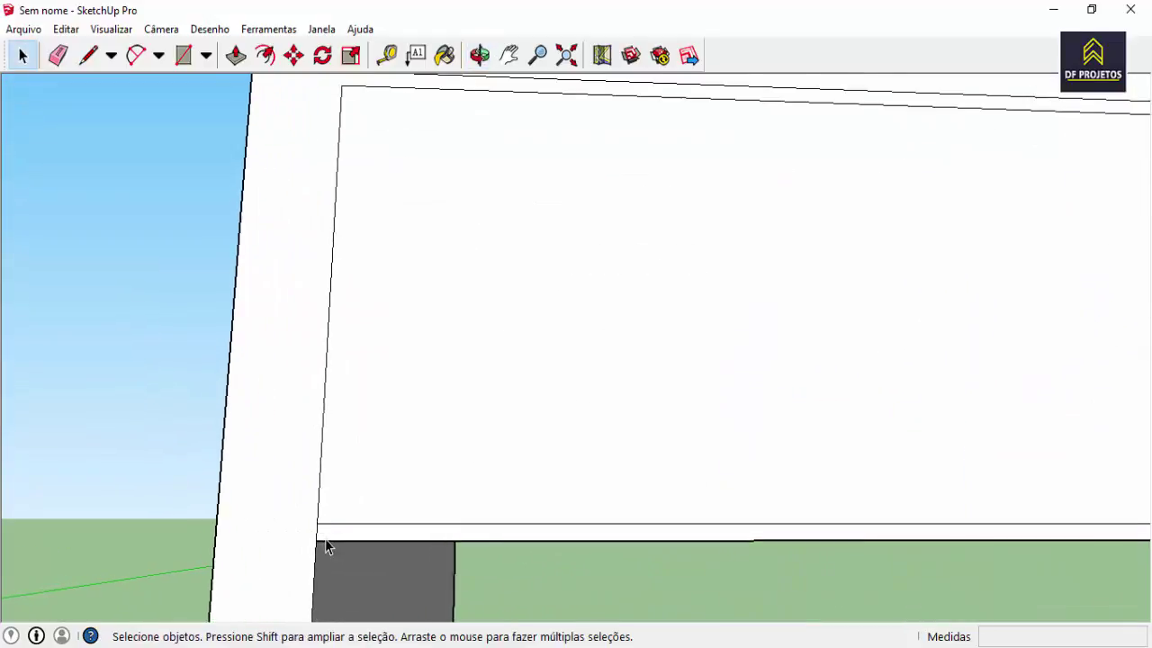
scroll(307, 535, up, 2)
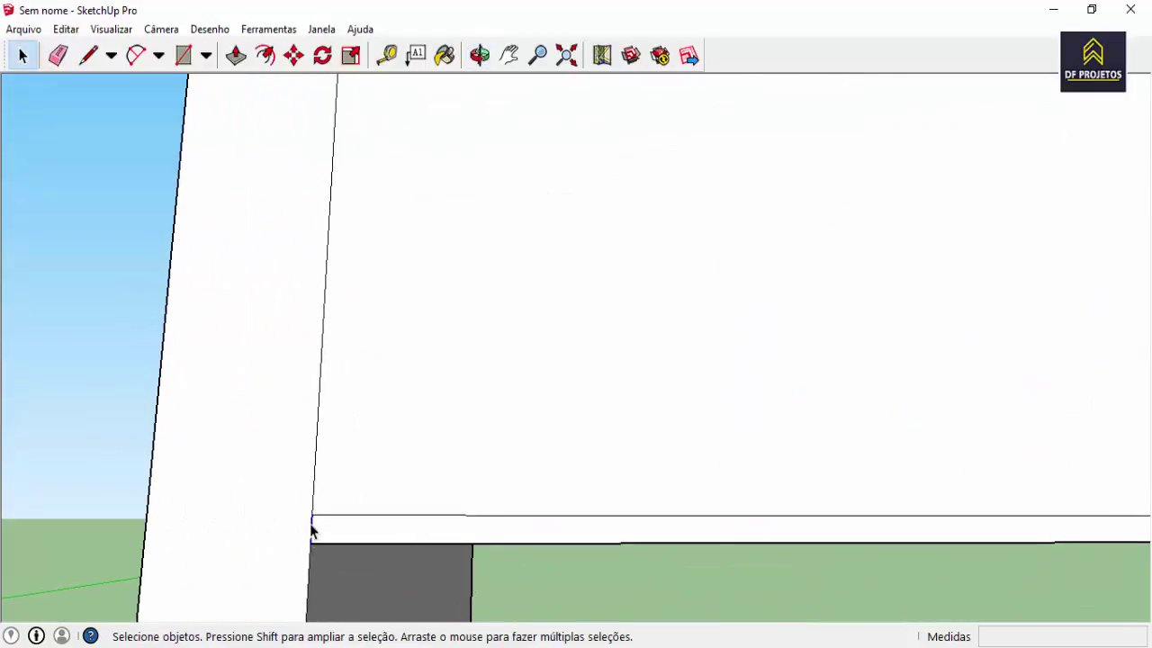
scroll(311, 531, down, 3)
scroll(378, 526, down, 3)
scroll(540, 520, down, 2)
mouse_move(682, 519)
middle_down()
mouse_move(751, 516)
mouse_move(580, 565)
middle_up()
Pull the top drawer front out 1 cm and repeat the 1 cm pull on the bottom drawer front
click(236, 56)
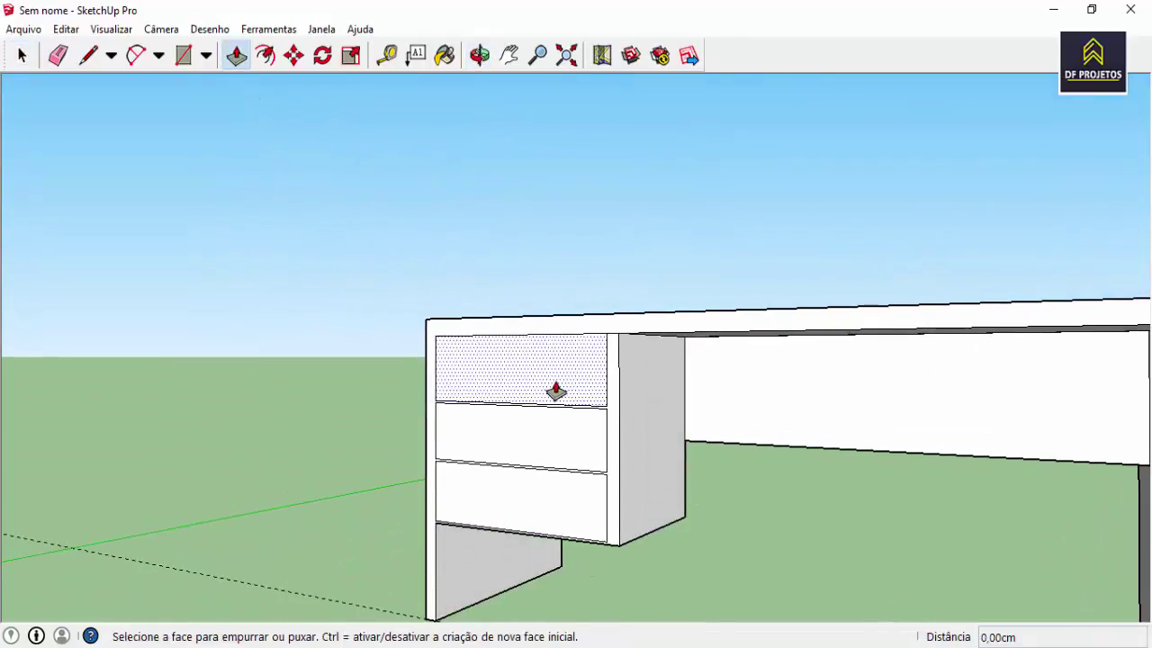
drag(555, 390, 525, 396)
text(2,2)
key(Return)
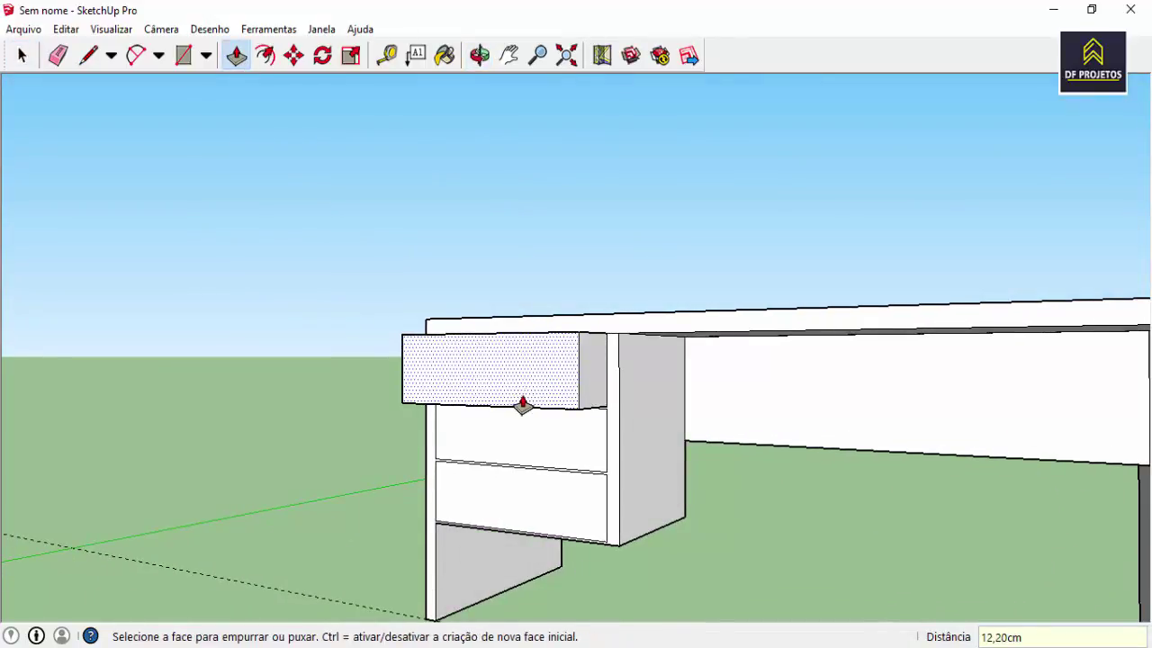
key(ctrl+z)
drag(530, 386, 525, 384)
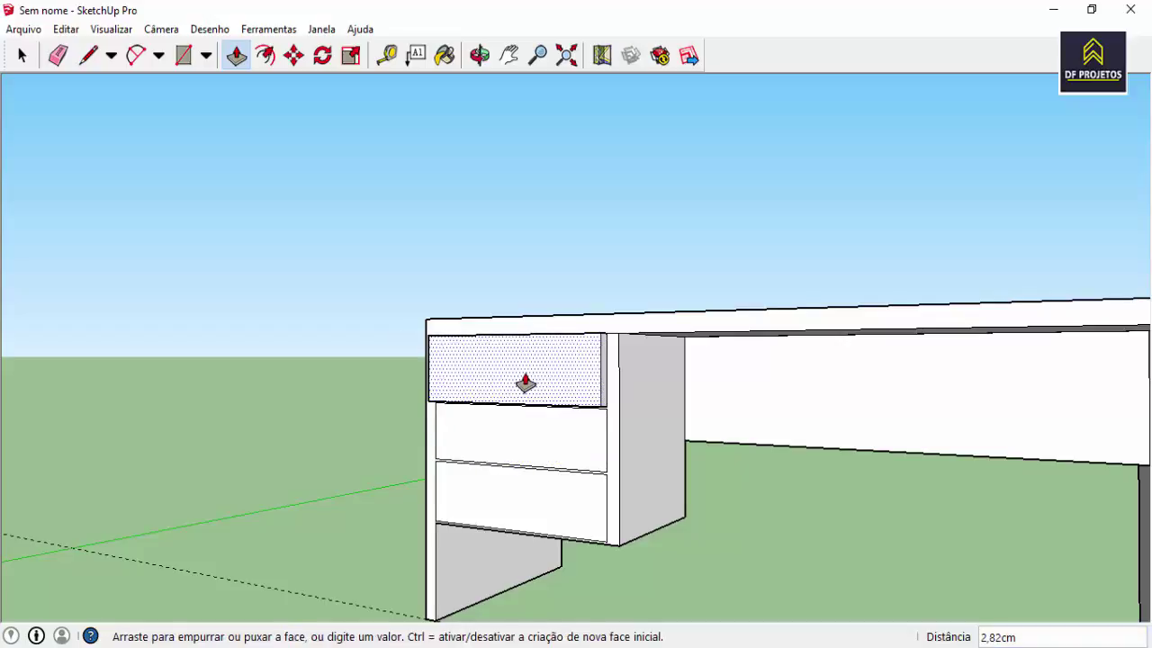
key(Return)
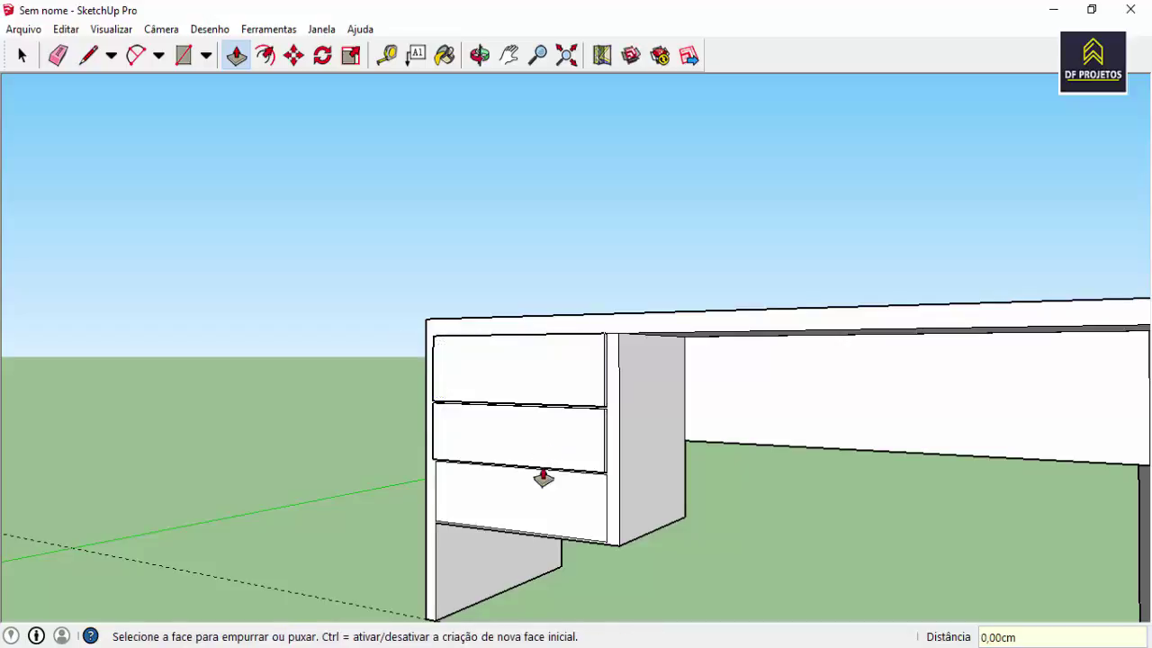
click(540, 499)
click(540, 514)
scroll(585, 514, down, 3)
scroll(546, 453, up, 4)
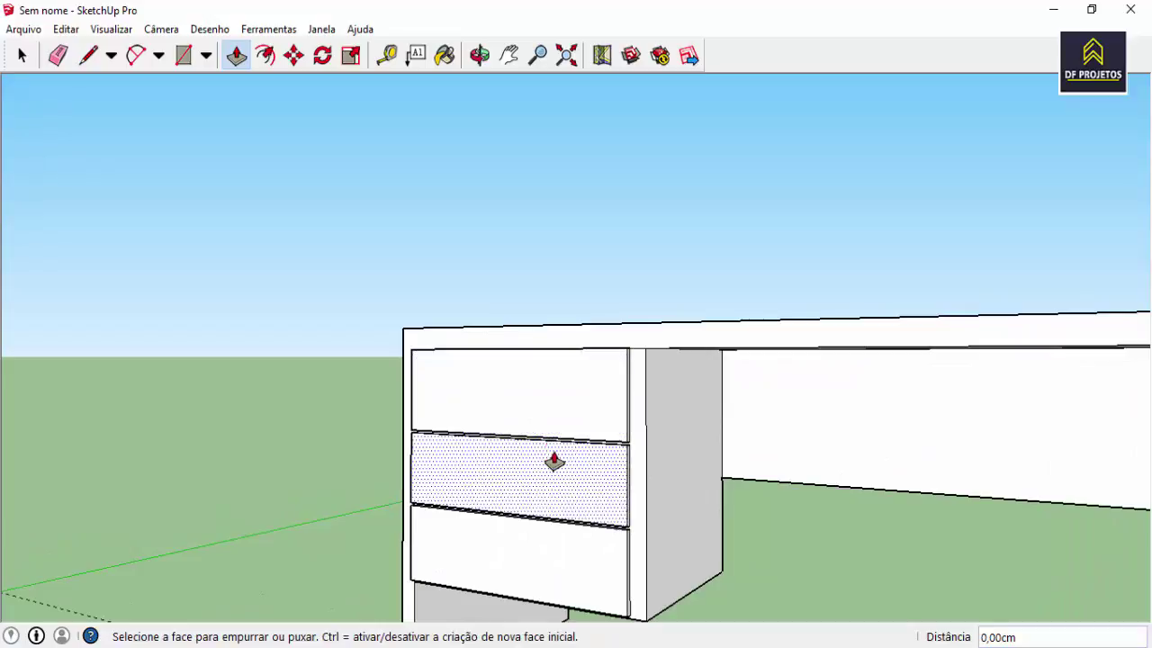
mouse_move(553, 463)
middle_down()
mouse_move(694, 450)
mouse_move(684, 432)
middle_up()
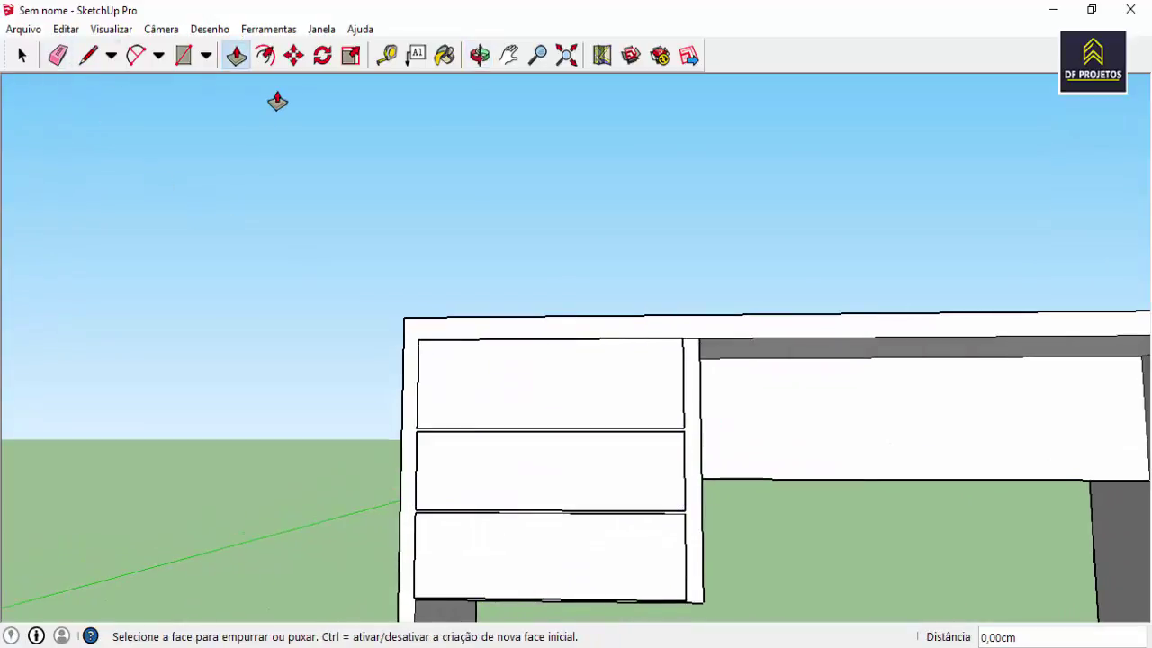
With the Tape Measure, place guides 3 cm and a further 2.5 cm below the top drawer's upper edge
click(388, 56)
scroll(560, 406, up, 2)
scroll(567, 360, up, 2)
click(561, 325)
text(3)
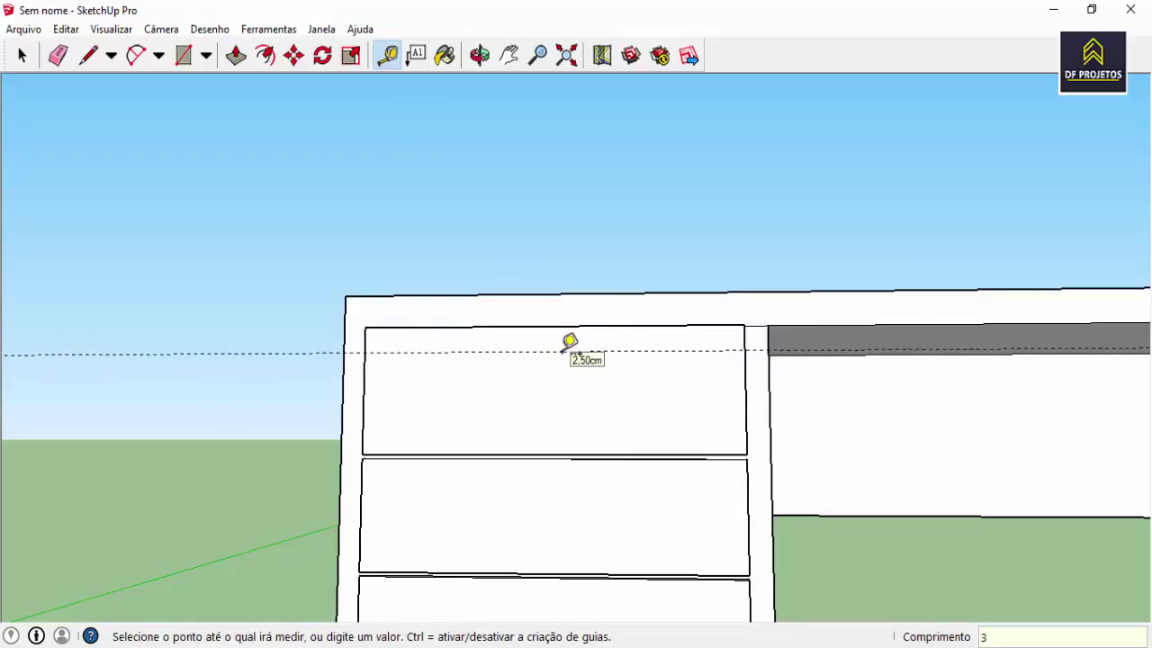
key(Return)
click(563, 351)
text(2)
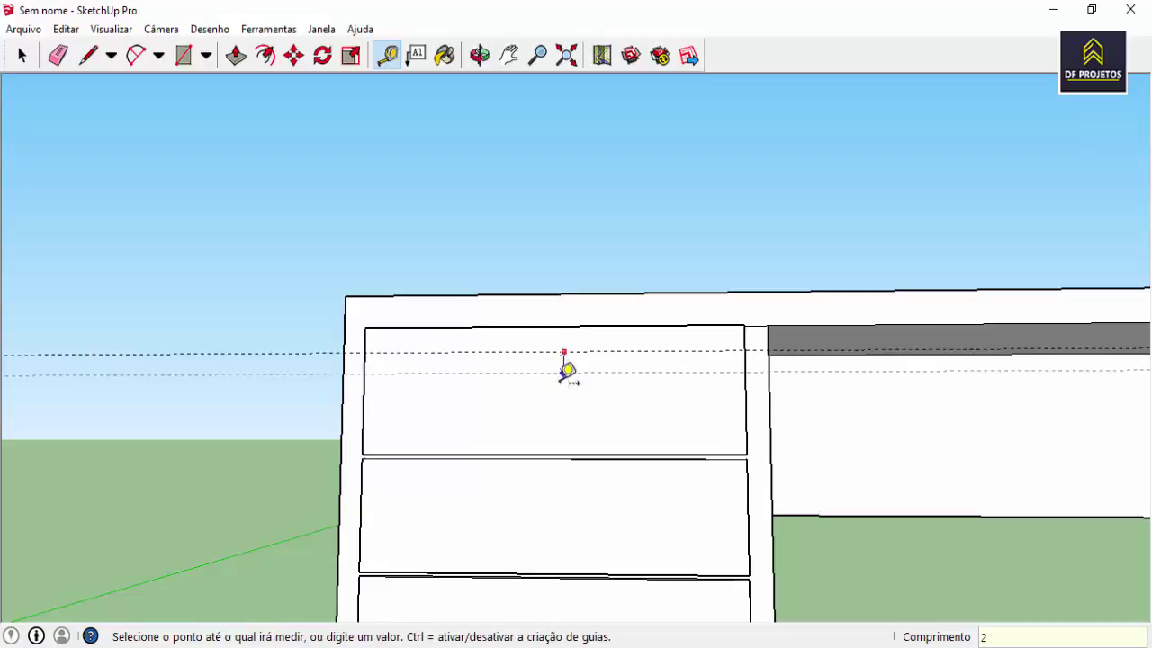
text(,5)
key(Return)
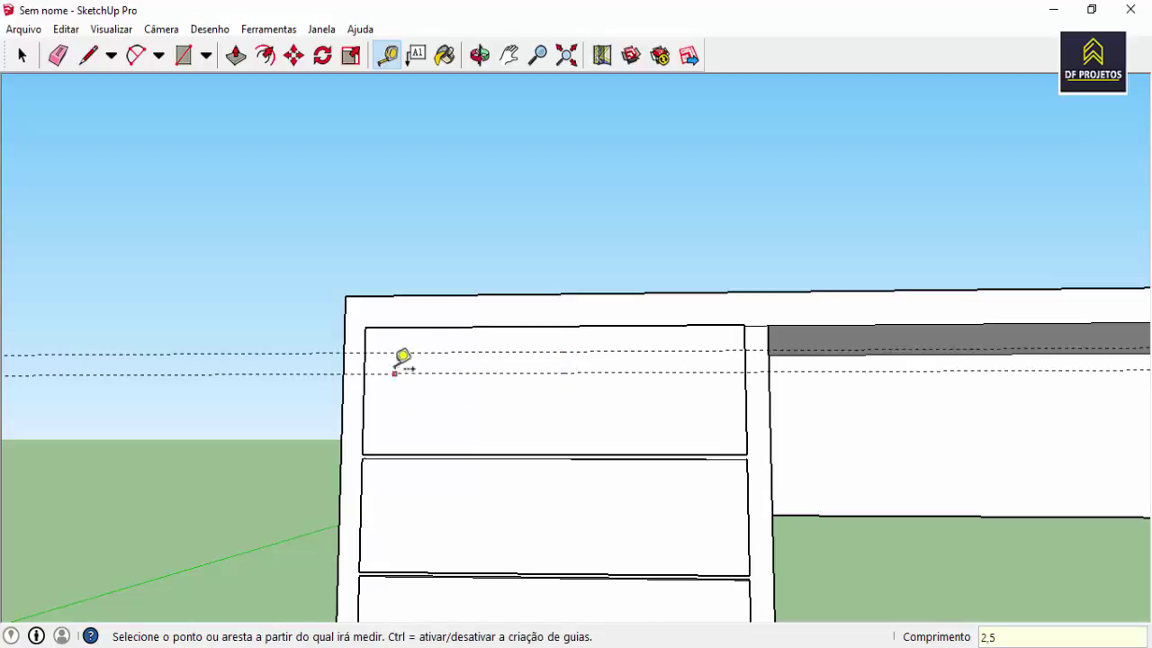
Add vertical guides 7 cm in from the top drawer's left and right edges
click(366, 360)
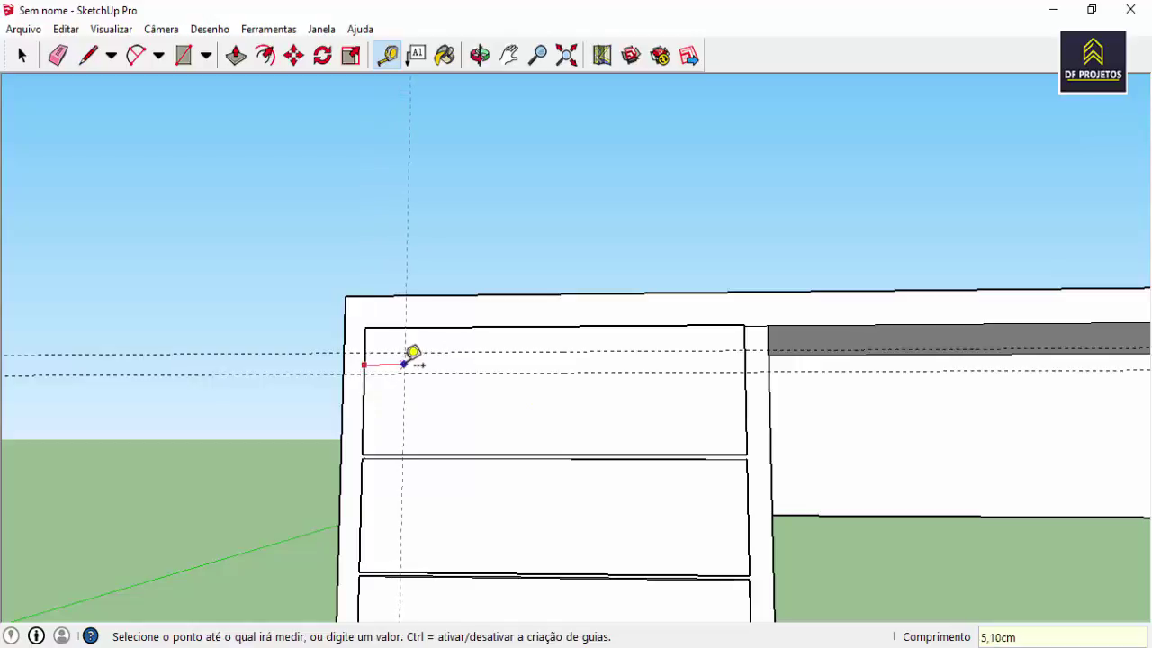
text(7)
key(Return)
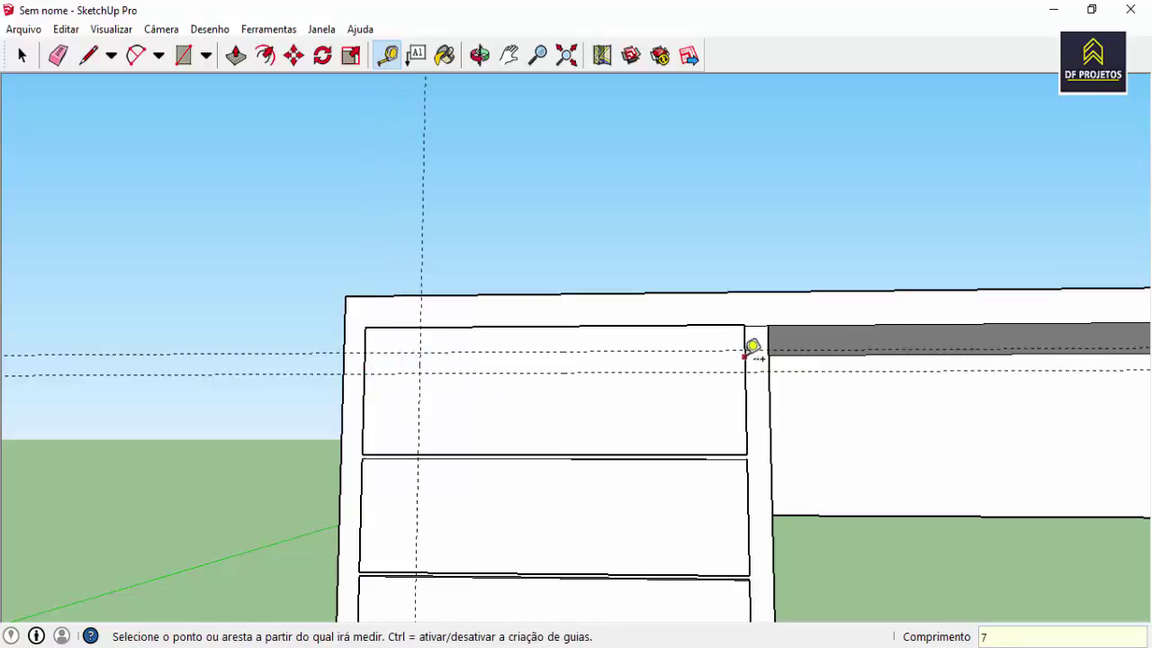
click(745, 356)
key(Return)
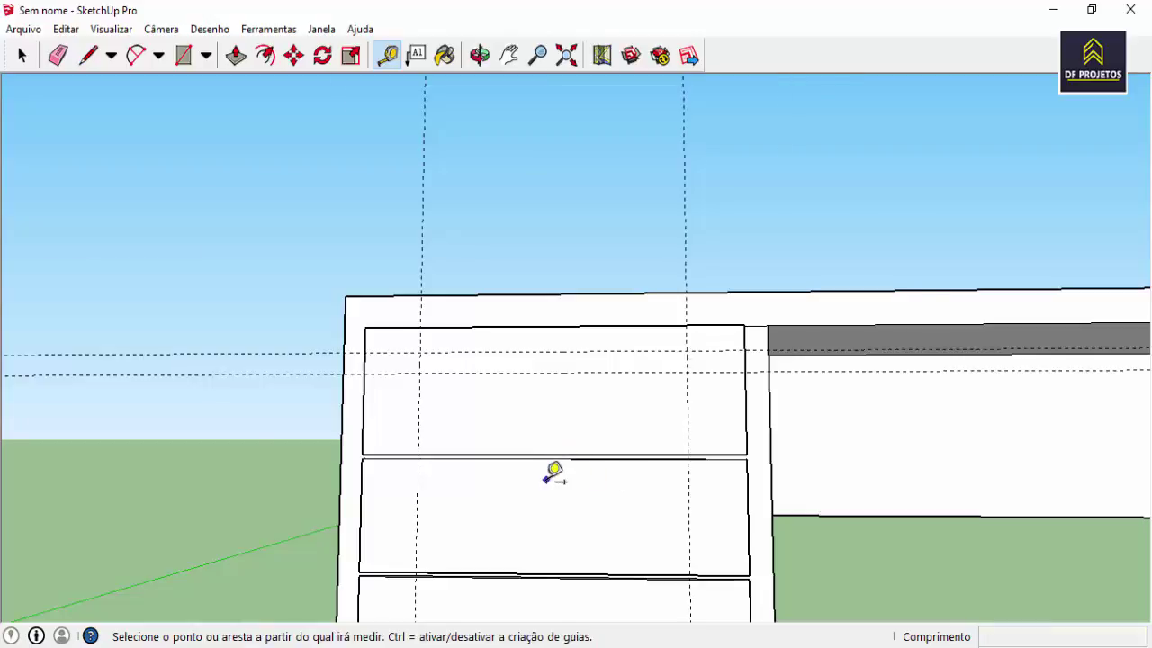
Place guides about 3 cm and a further 2.5 cm below the middle drawer's top edge
scroll(564, 455, up, 3)
click(561, 422)
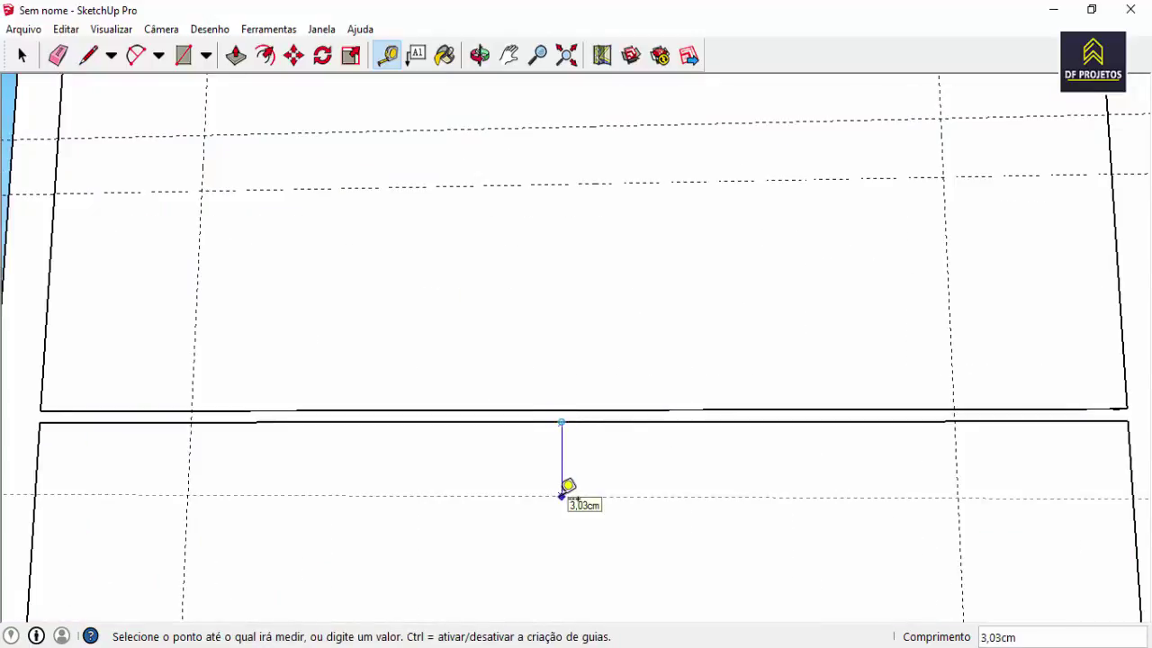
click(562, 495)
scroll(576, 496, down, 2)
scroll(581, 497, down, 1)
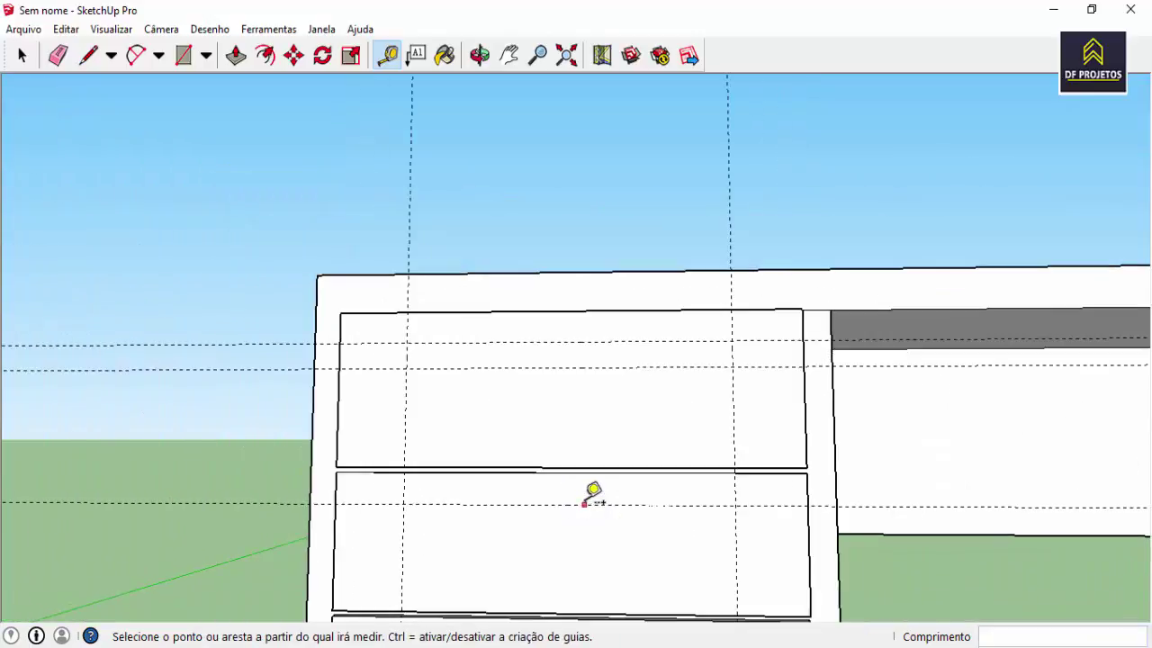
click(584, 505)
text(2,5)
key(Return)
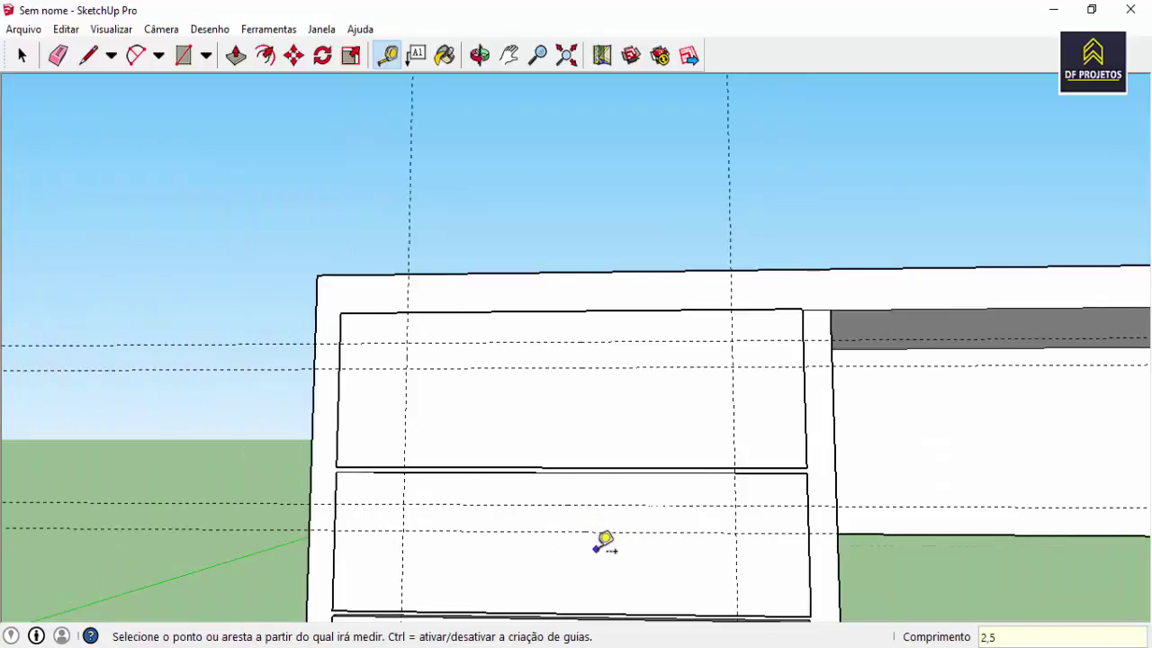
Place guides 3 cm and a further 2.5 cm below the bottom drawer's top edge
scroll(598, 539, down, 3)
scroll(600, 540, up, 2)
scroll(608, 576, up, 1)
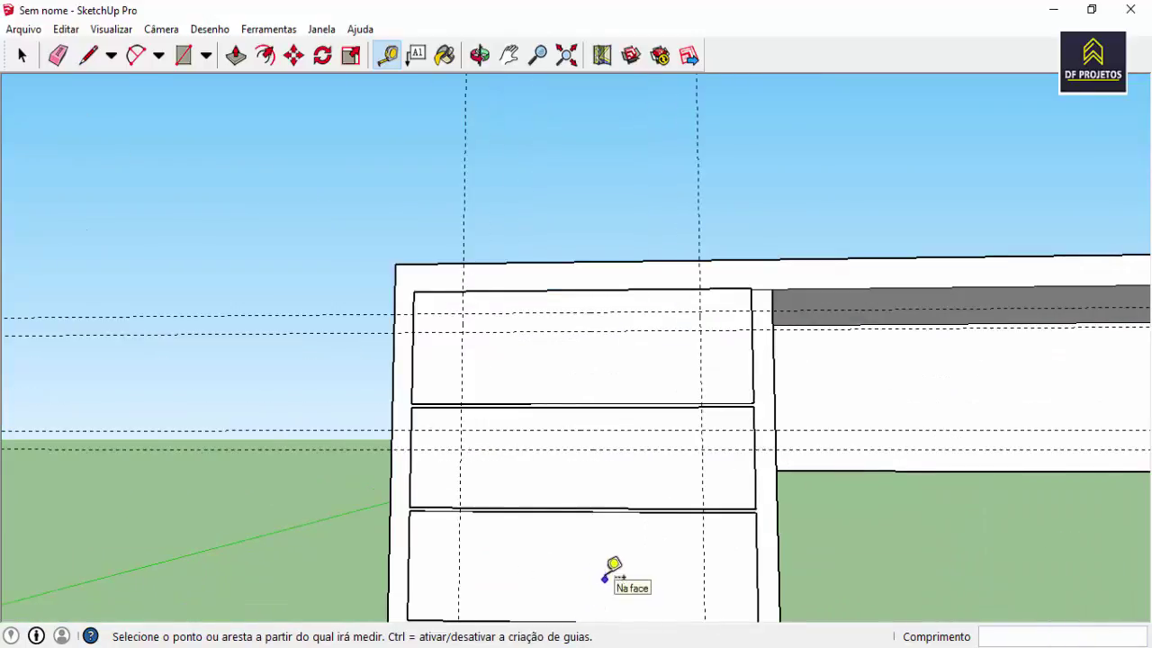
shift+middle_drag(605, 577, 592, 404)
scroll(591, 401, up, 2)
click(567, 336)
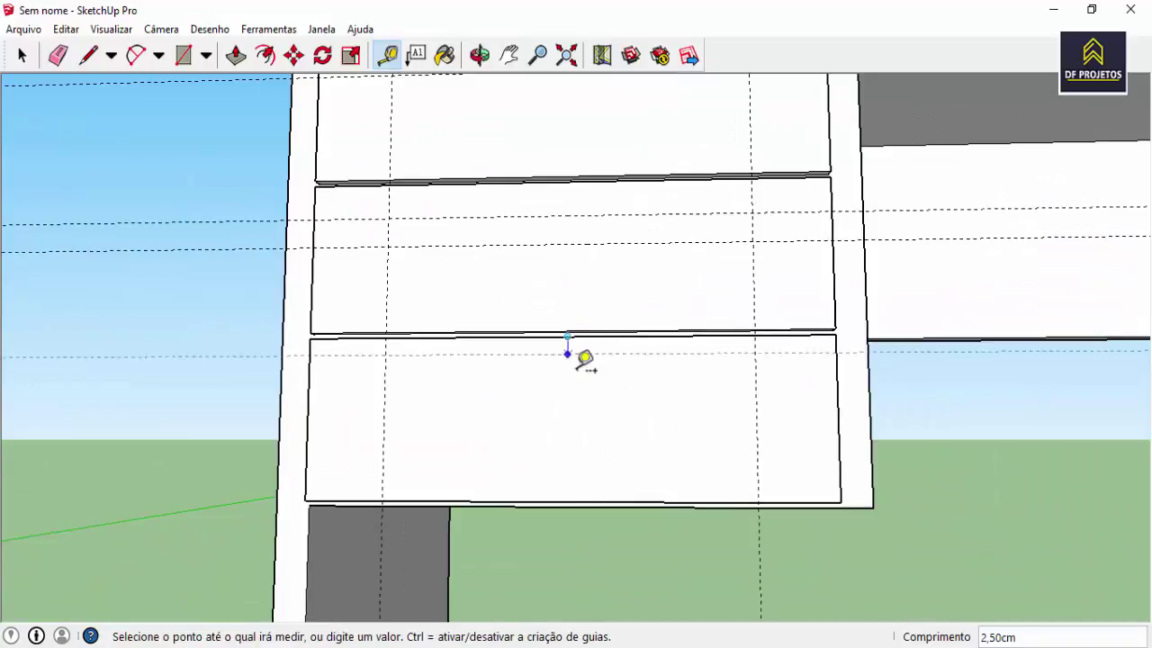
text(3)
key(Return)
click(584, 372)
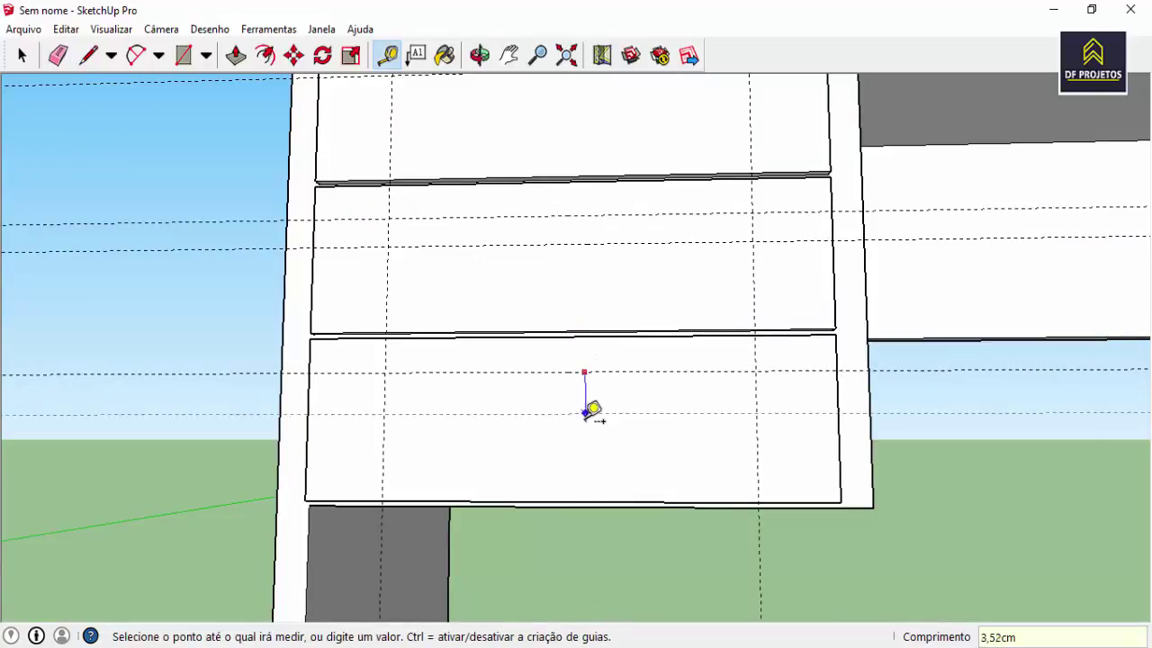
text(2,5)
key(Return)
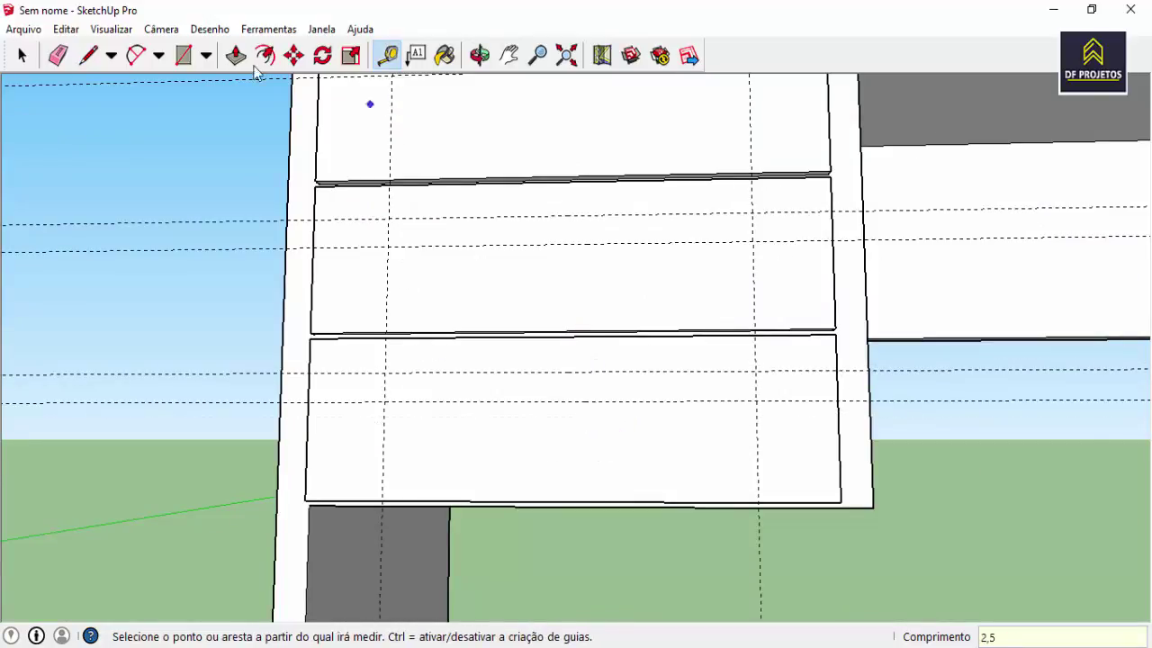
Draw slot rectangles between the guides on the bottom, middle and top drawer fronts
click(183, 55)
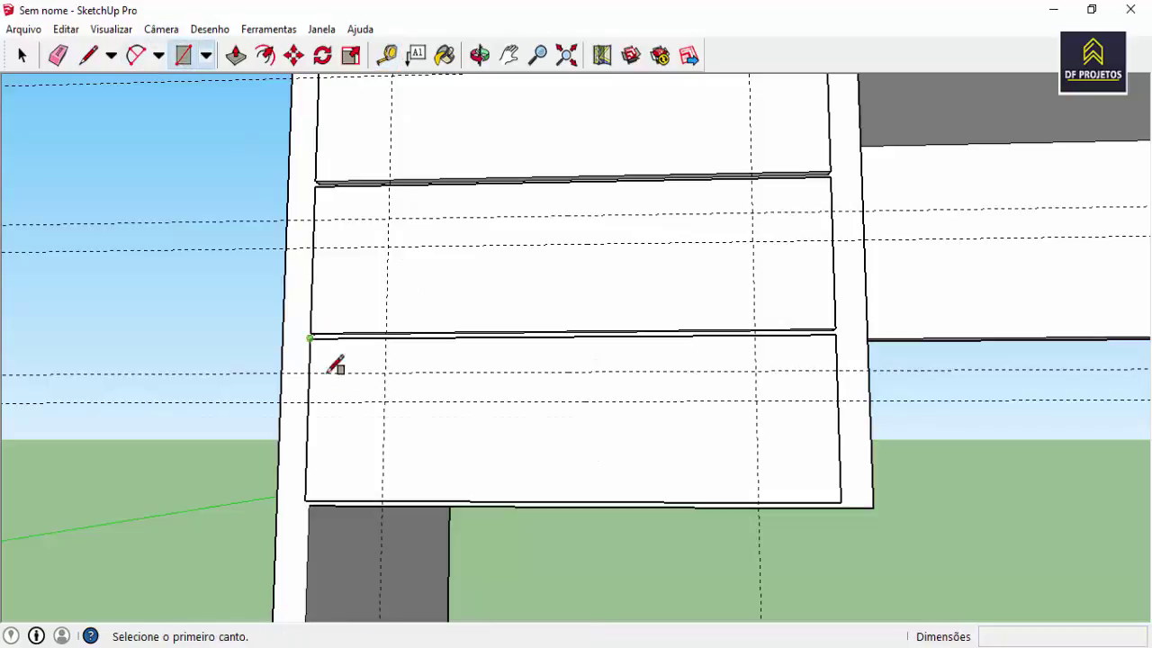
click(384, 372)
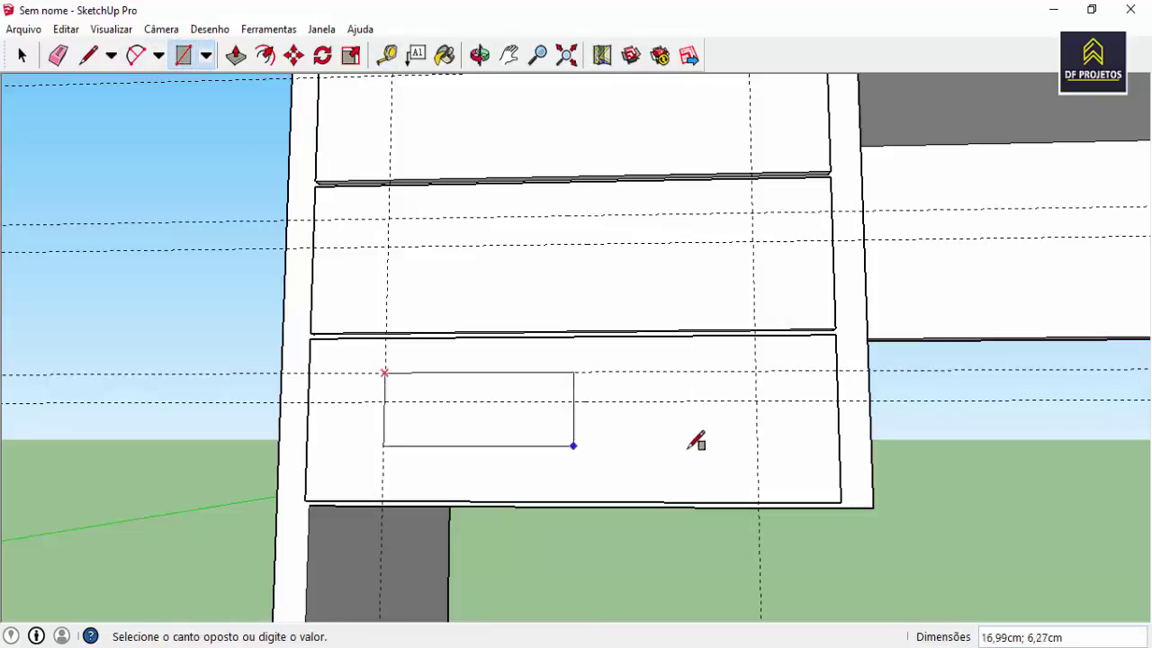
click(756, 399)
scroll(540, 243, down, 3)
scroll(477, 229, up, 2)
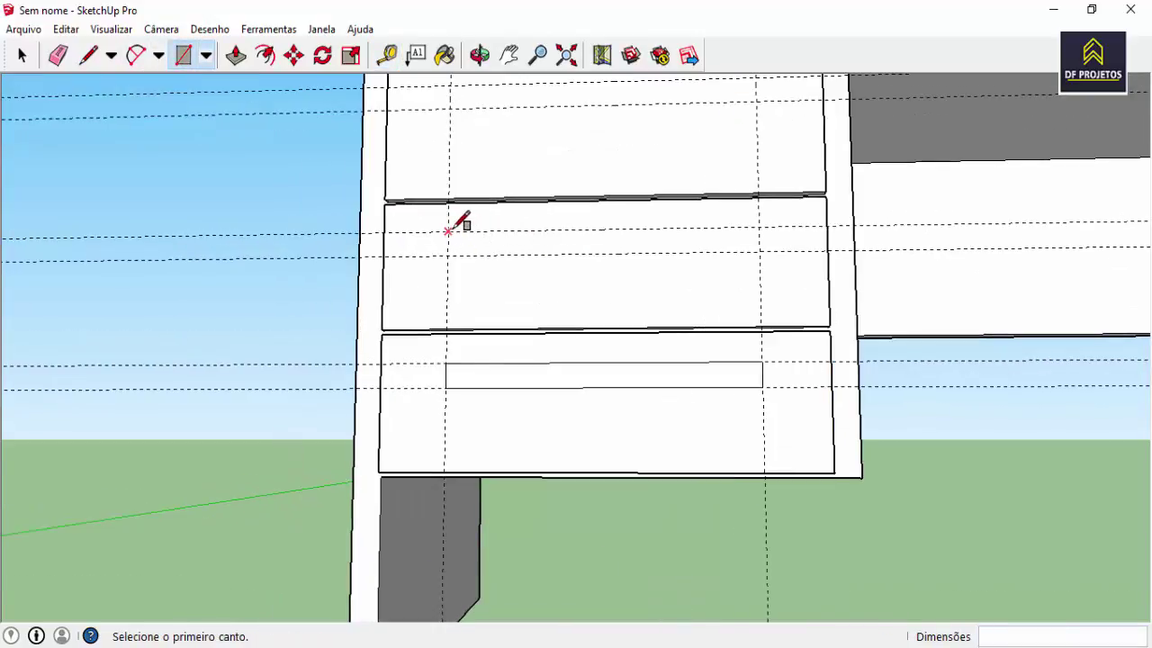
click(447, 231)
click(760, 255)
scroll(766, 244, down, 3)
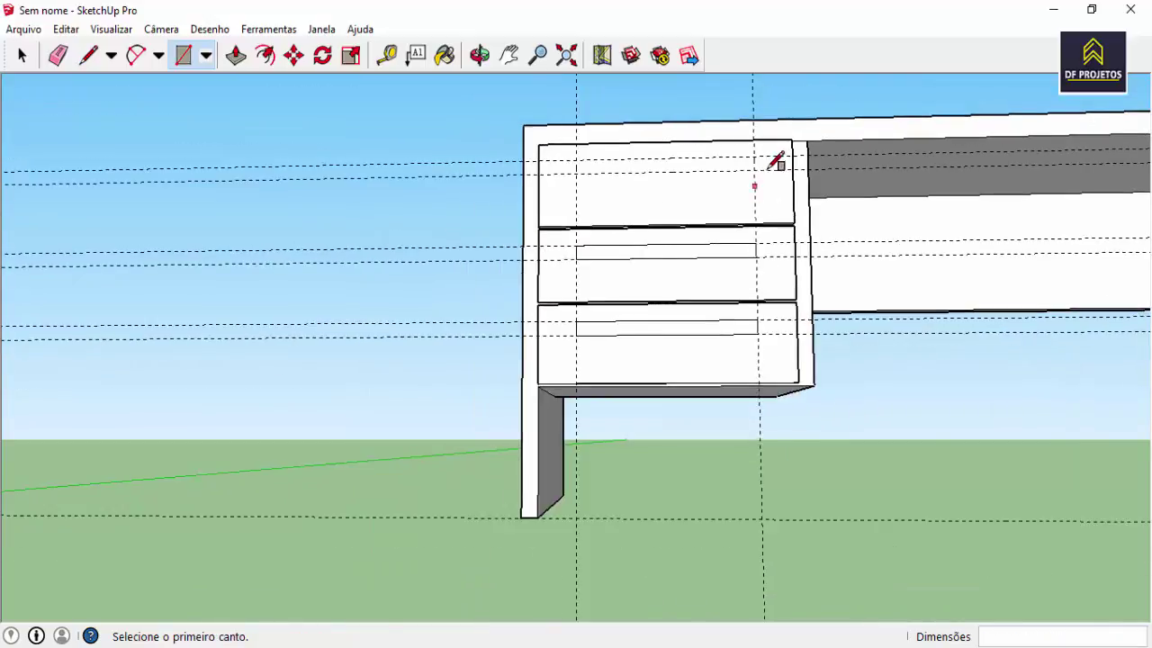
scroll(770, 166, up, 3)
click(349, 148)
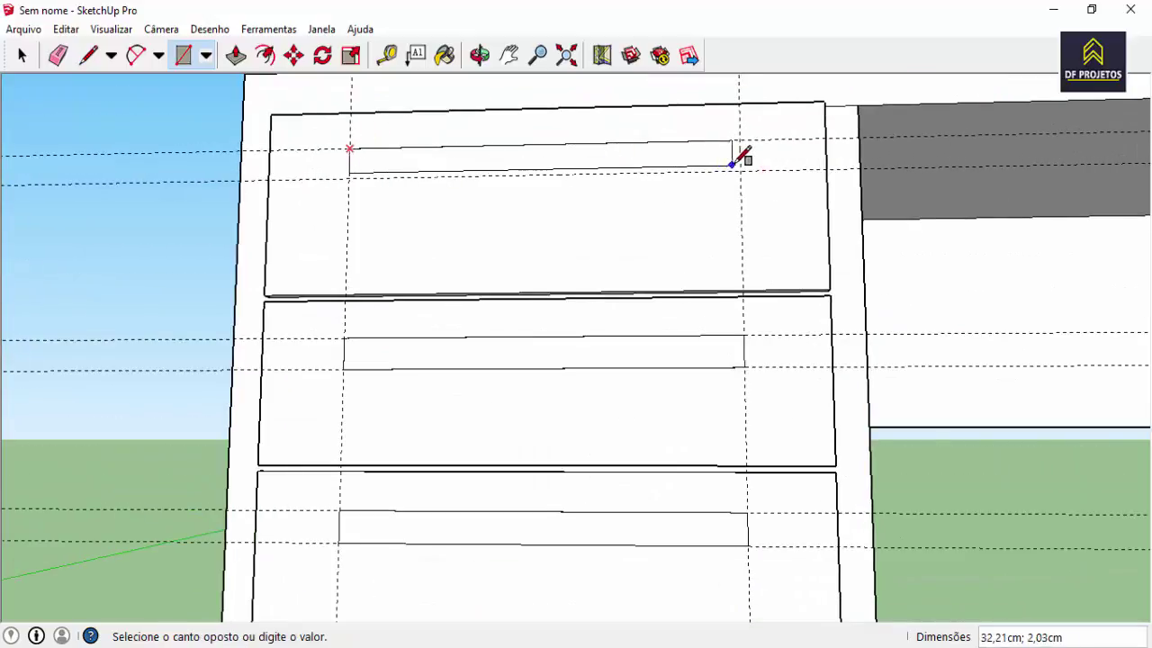
click(741, 171)
click(22, 56)
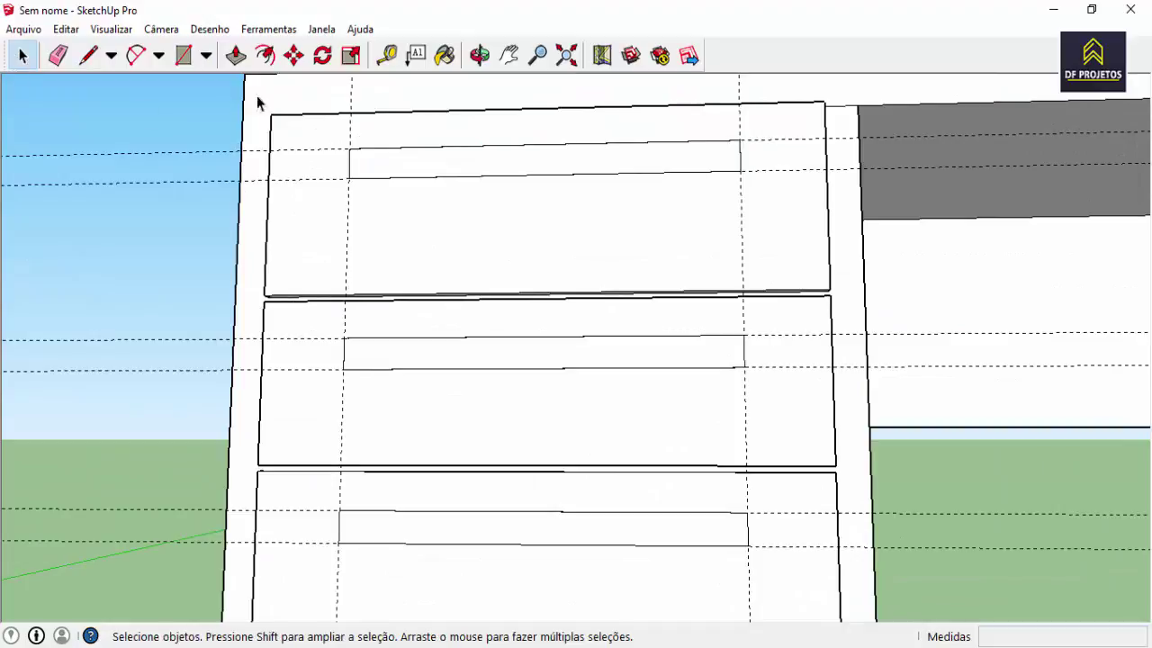
Push/Pull the top drawer's slot inward, then repeat the same depth on the middle and bottom slots
key(p)
double_click(534, 162)
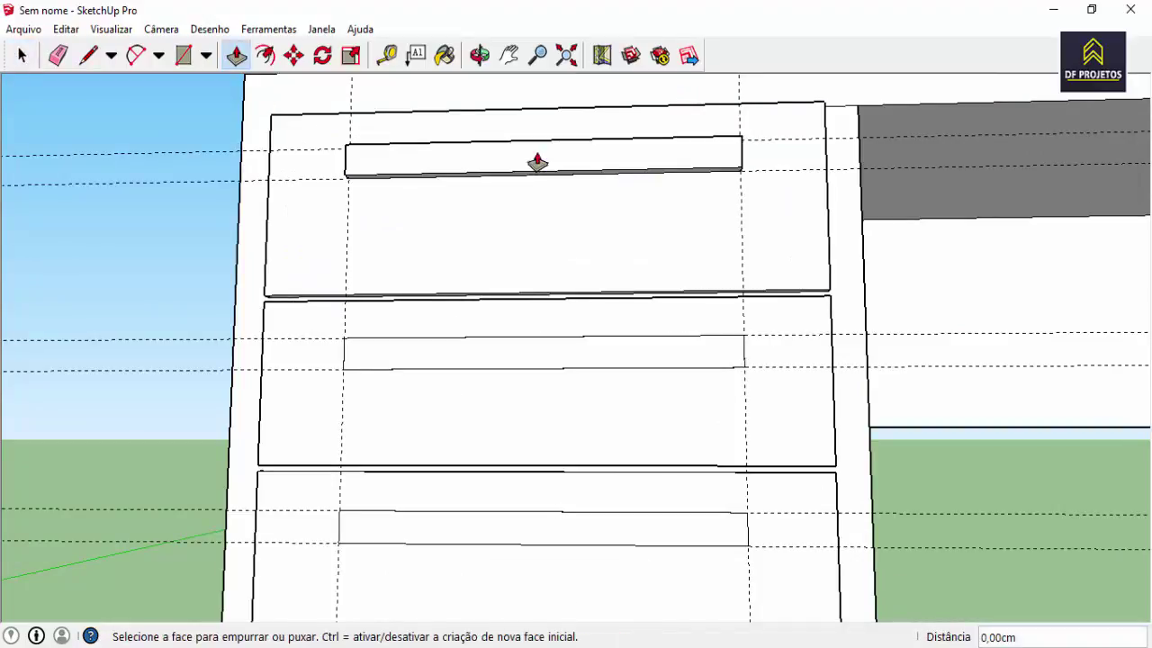
double_click(542, 349)
double_click(575, 526)
scroll(563, 491, down, 5)
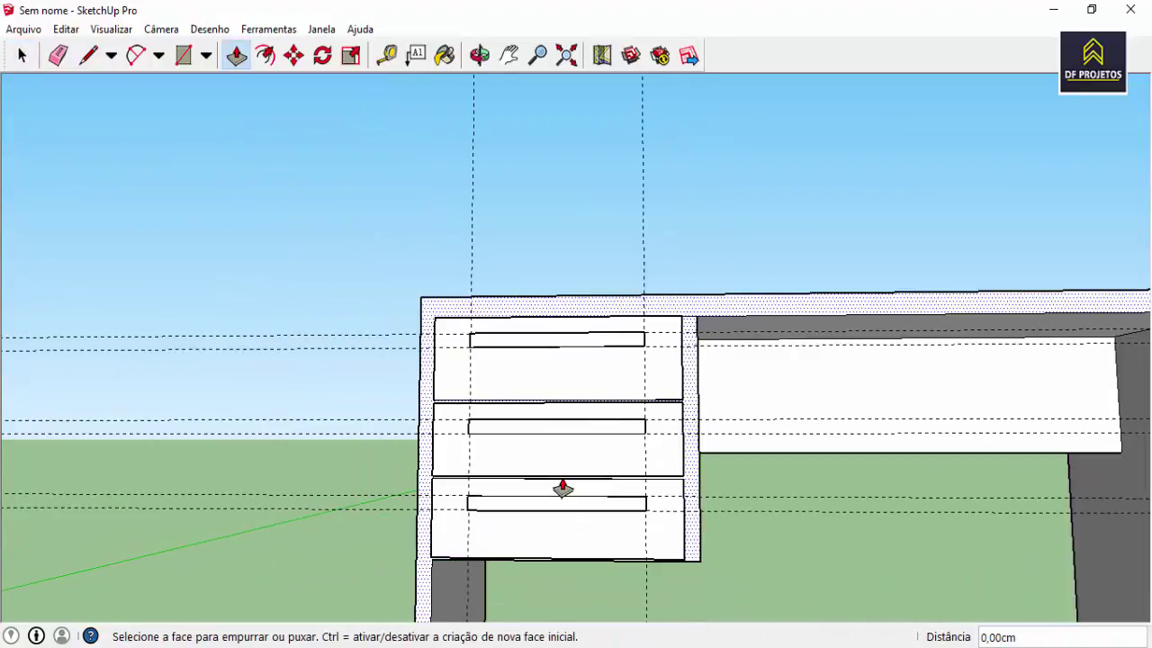
click(23, 56)
Orbit and zoom around the finished desk, viewing it from the front, beside the scale figure, and from above
scroll(175, 231, down, 3)
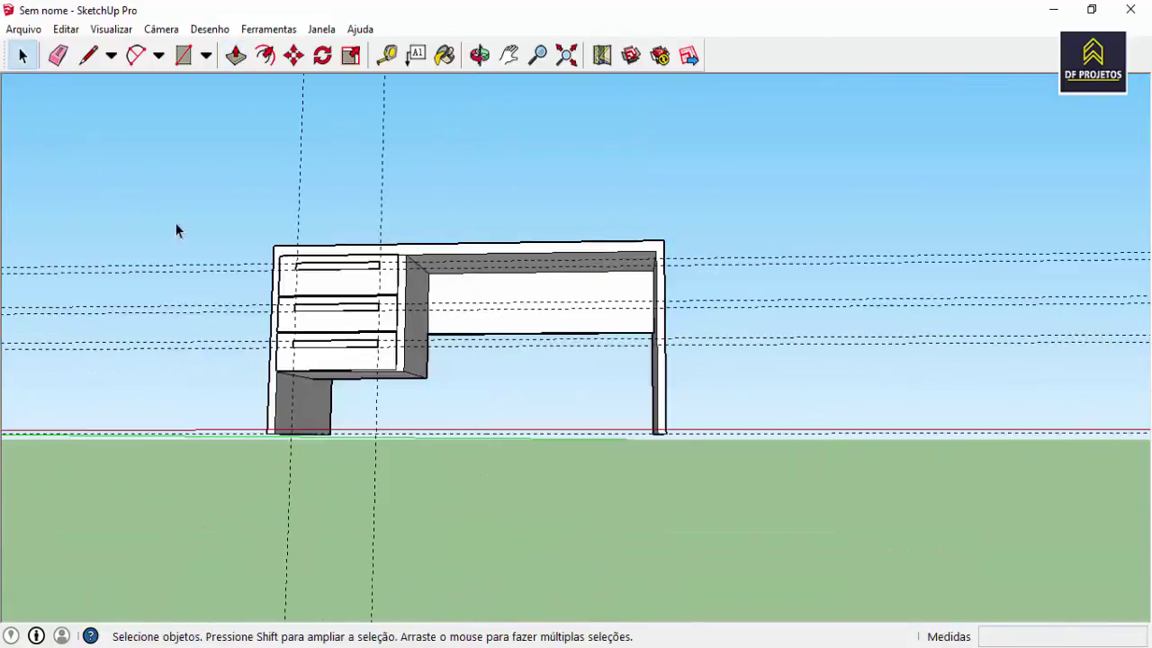
middle_drag(175, 231, 651, 236)
drag(710, 180, 870, 488)
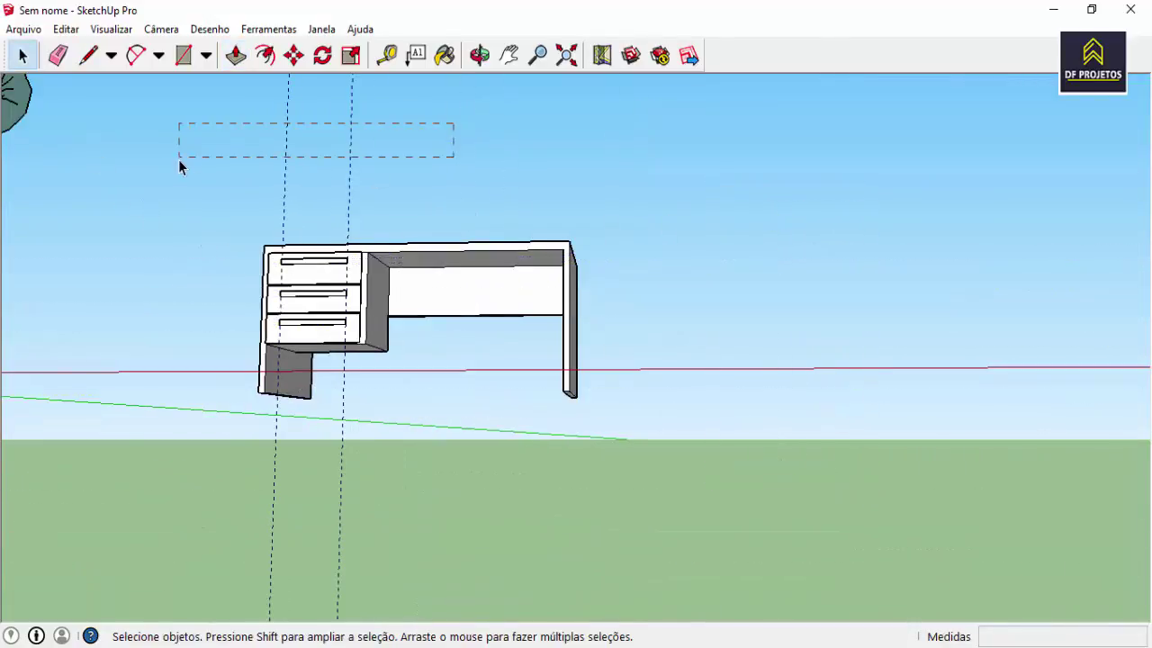
mouse_move(479, 266)
middle_down()
mouse_move(477, 399)
mouse_move(394, 311)
middle_up()
scroll(393, 313, up, 3)
scroll(393, 314, up, 2)
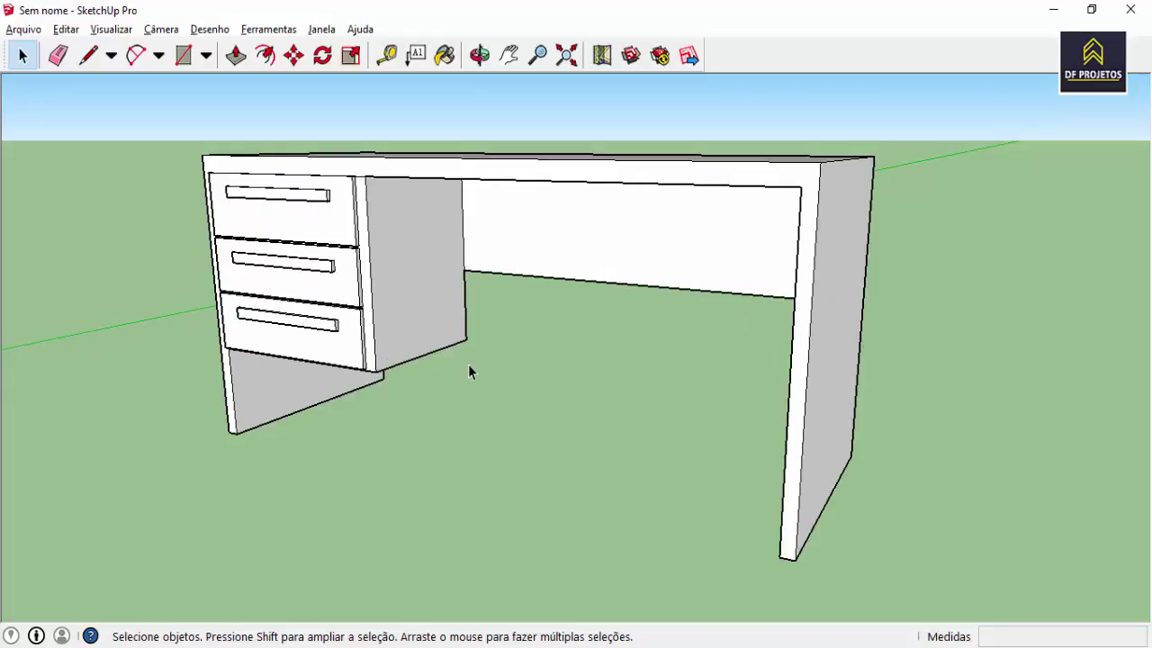
mouse_move(470, 368)
middle_down()
mouse_move(585, 156)
mouse_move(830, 154)
mouse_move(699, 335)
mouse_move(384, 324)
mouse_move(326, 303)
mouse_move(703, 353)
middle_up()
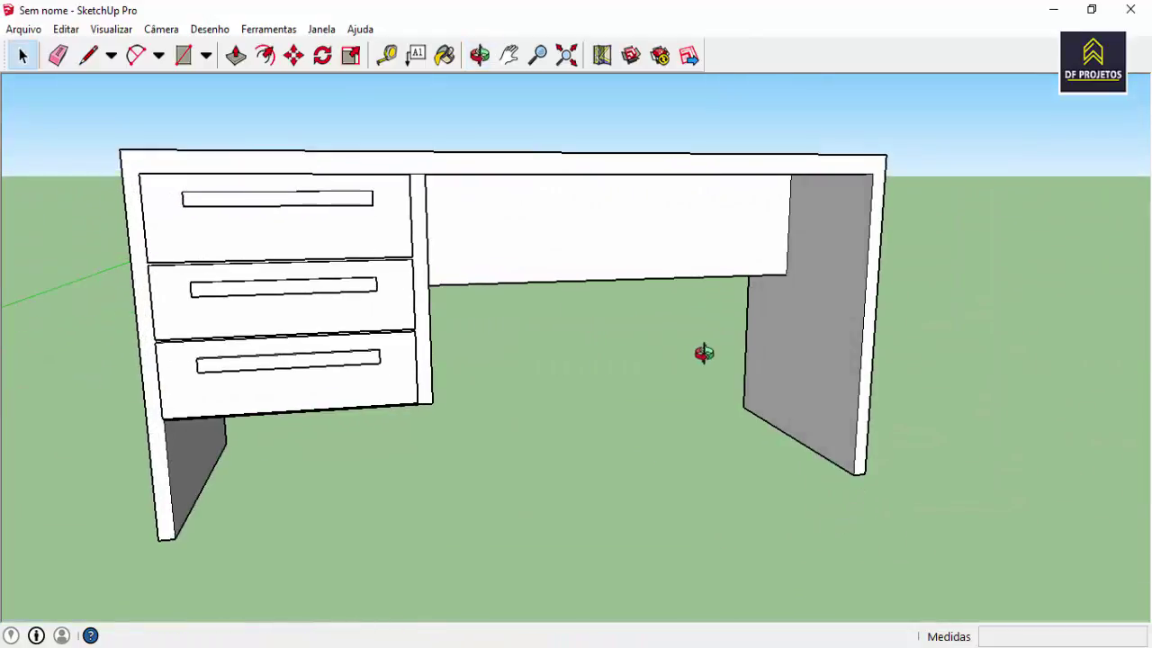
mouse_move(704, 353)
middle_down()
mouse_move(442, 355)
mouse_move(367, 343)
middle_up()
scroll(367, 343, down, 3)
middle_drag(494, 372, 514, 401)
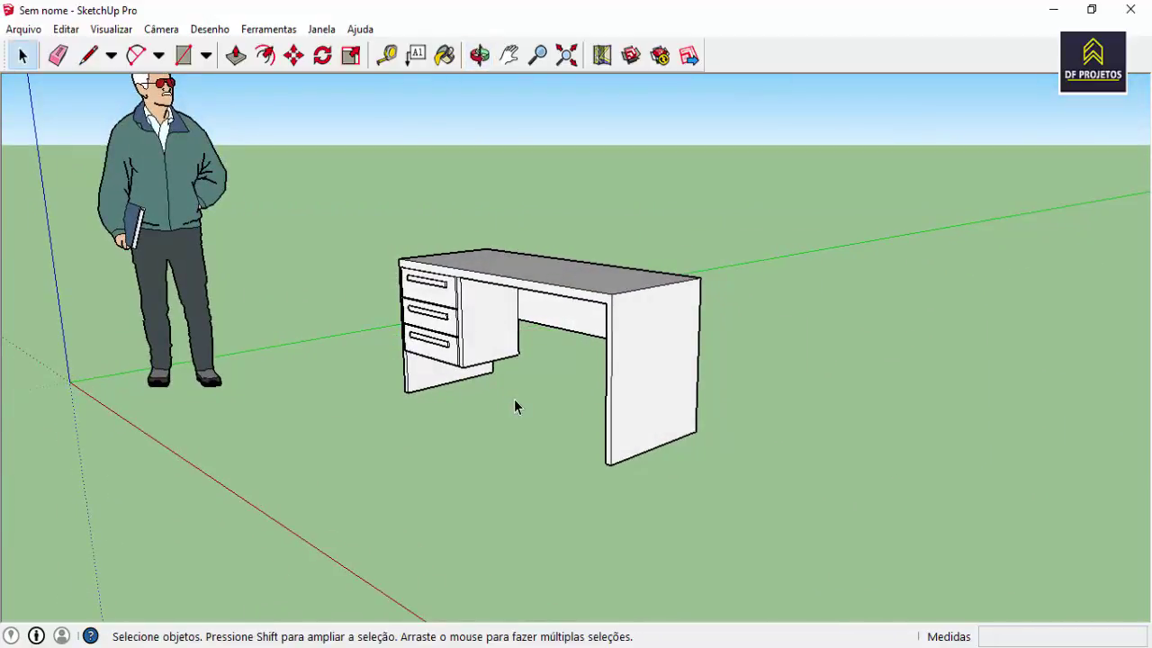